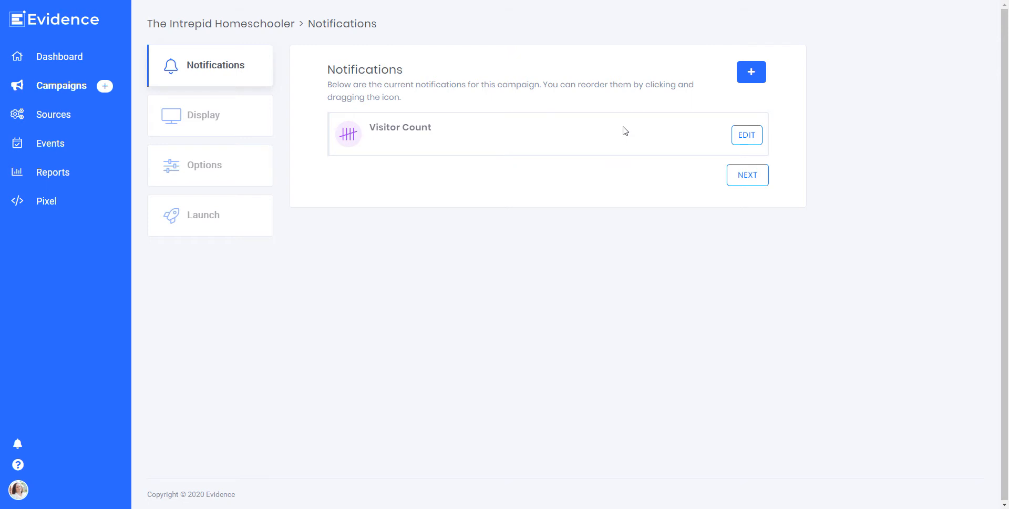
Open the Visitor Count notification for editing and have visitors counted from all pages
{"action": "left_click", "coordinate": [745, 135]}
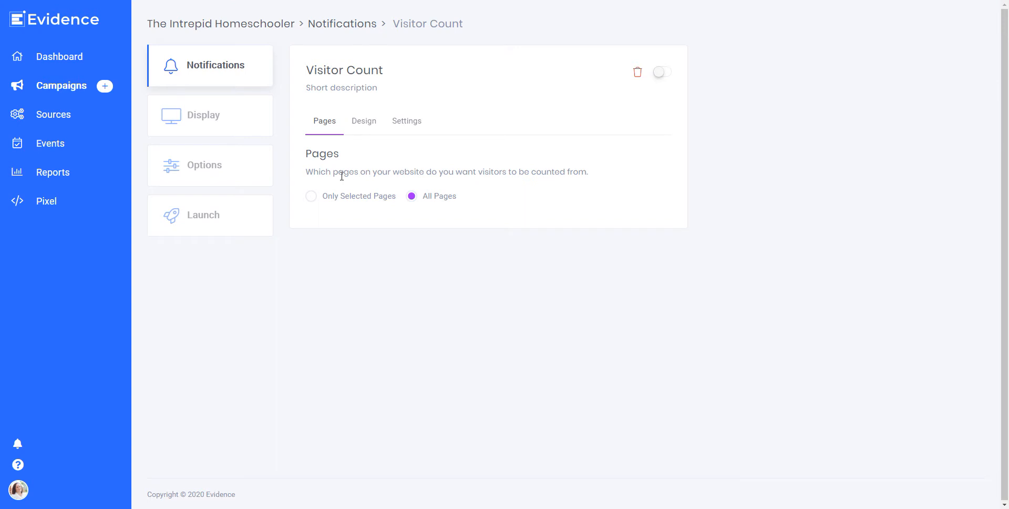
{"action": "left_click", "coordinate": [312, 197]}
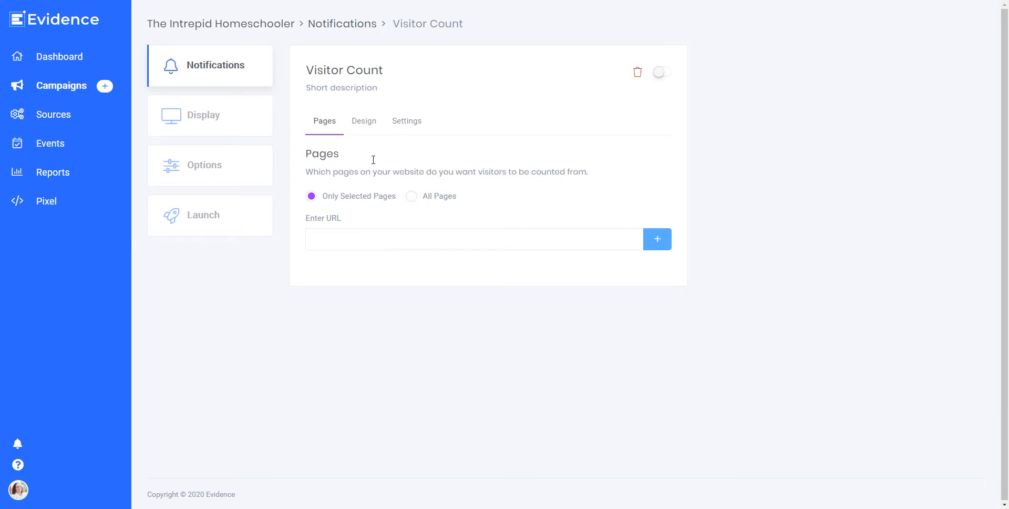
{"action": "left_click", "coordinate": [411, 199]}
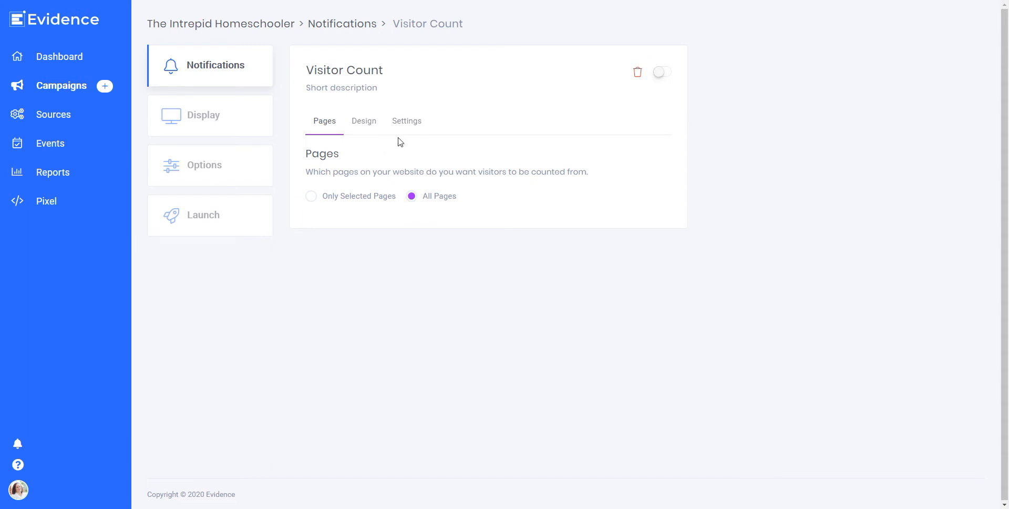
Open the notification's design and review the icon, library, upload and background options for its image
{"action": "left_click", "coordinate": [365, 125]}
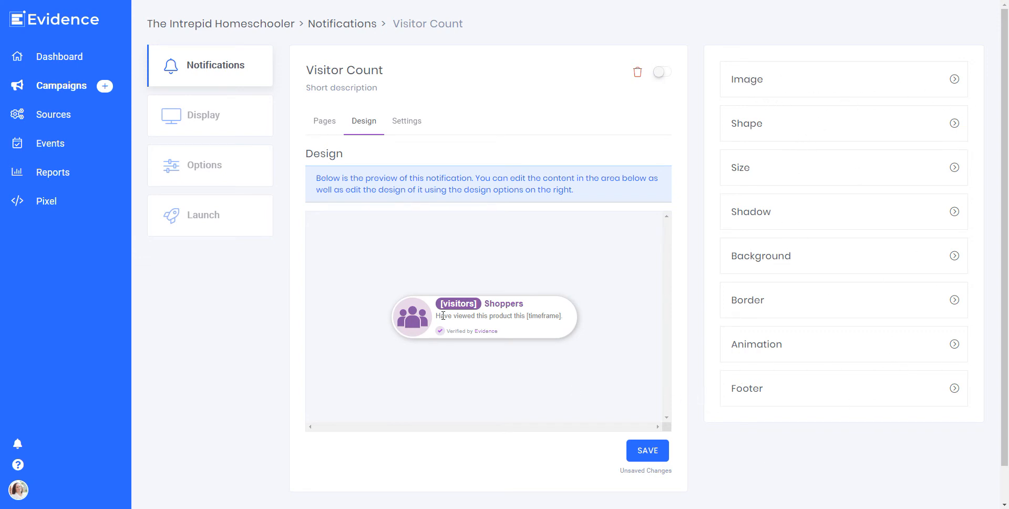
{"action": "left_click", "coordinate": [949, 84]}
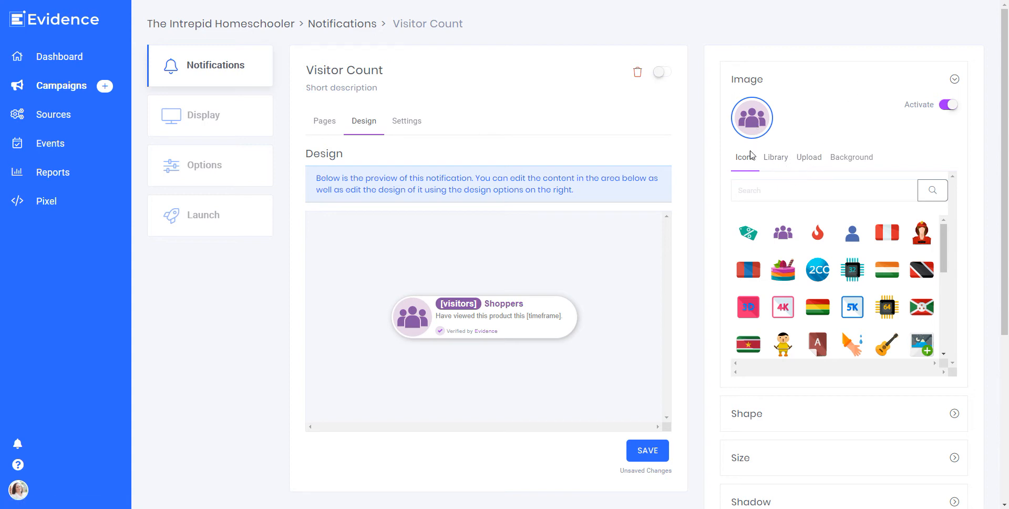
{"action": "left_click", "coordinate": [772, 167]}
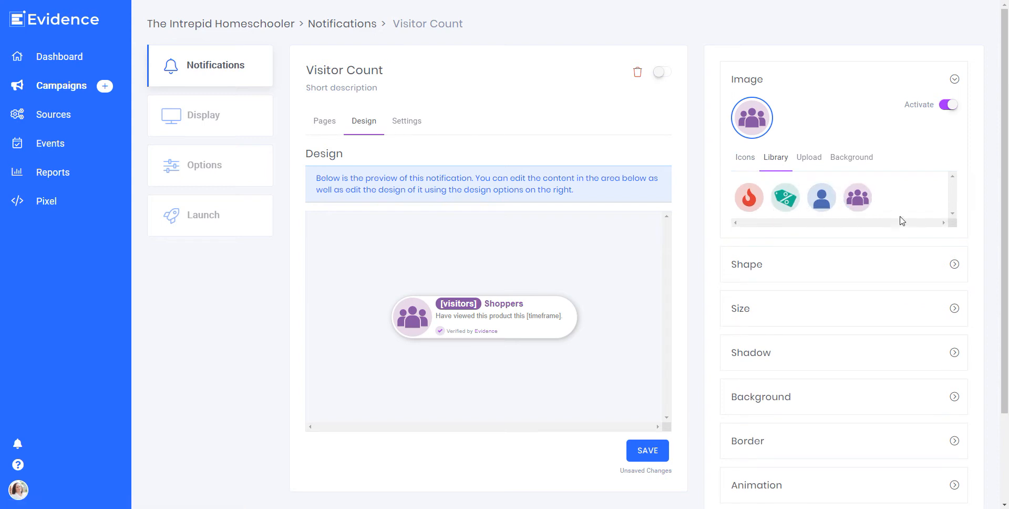
{"action": "left_click", "coordinate": [811, 162]}
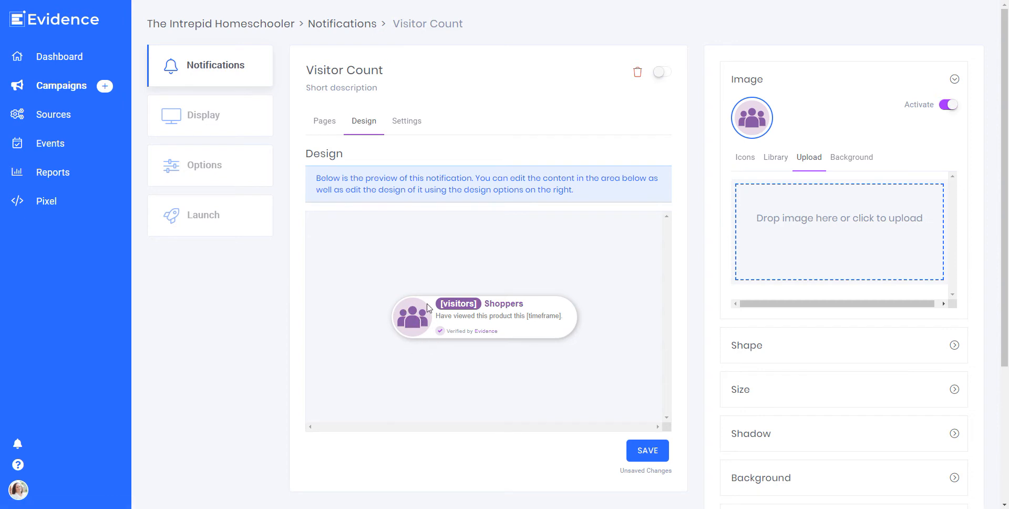
{"action": "left_click", "coordinate": [840, 157]}
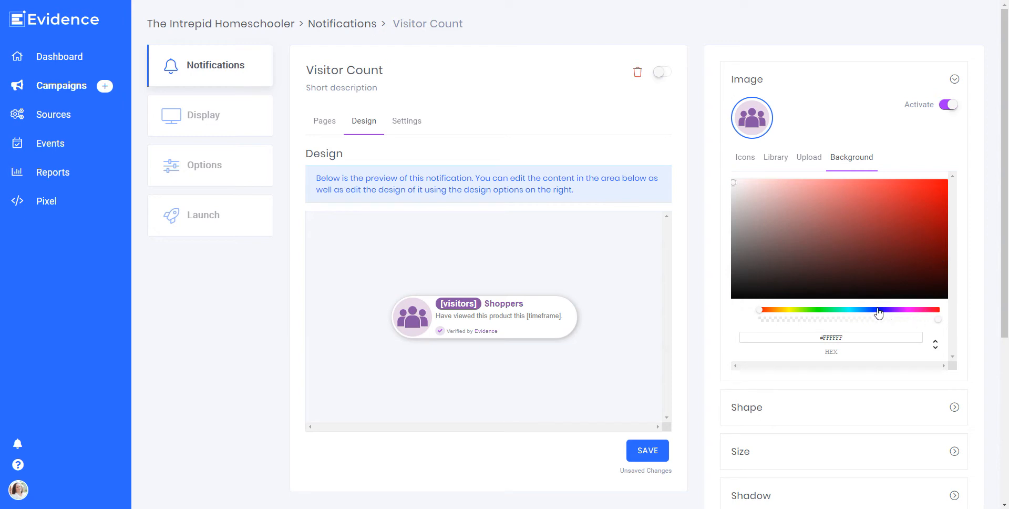
{"action": "left_click", "coordinate": [893, 2]}
{"action": "left_click", "coordinate": [863, 42]}
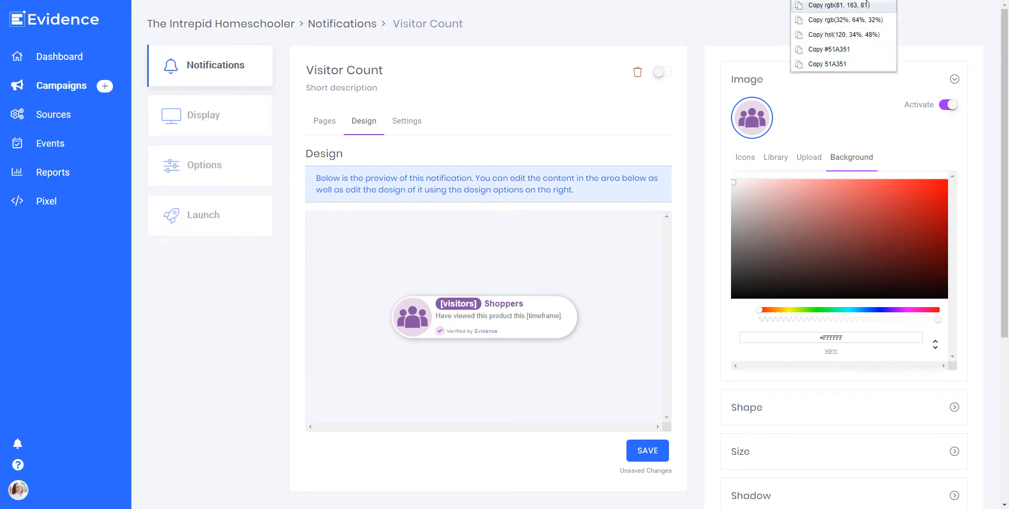
{"action": "left_click", "coordinate": [889, 3]}
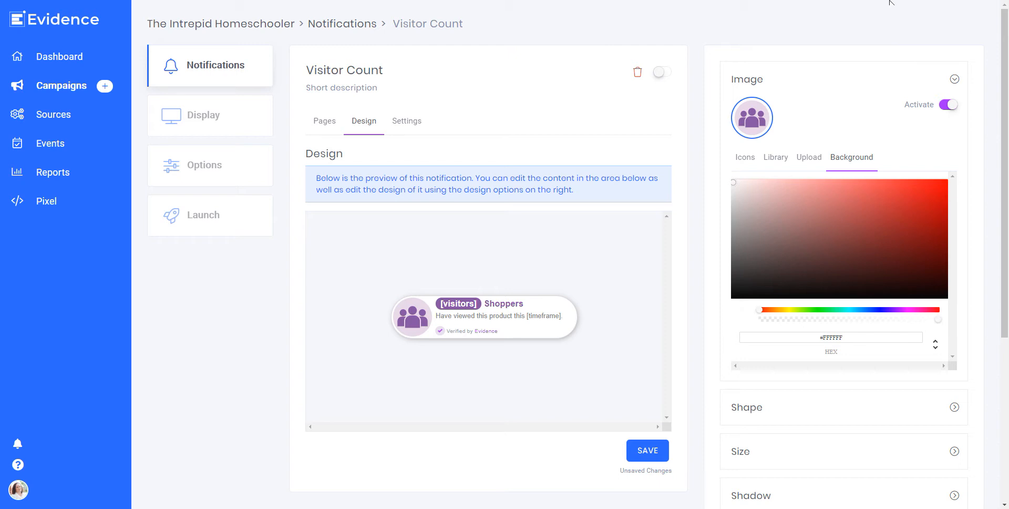
Copy the hex code 1e73be of the blue swatch from the color picker extension's picked color history
{"action": "left_click", "coordinate": [890, 1]}
{"action": "left_click", "coordinate": [890, 0]}
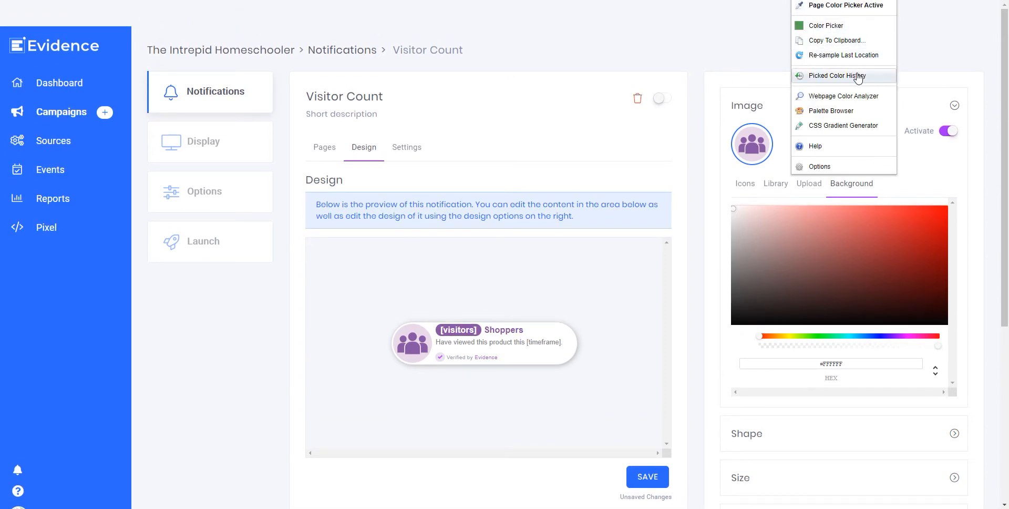
{"action": "left_click", "coordinate": [860, 75]}
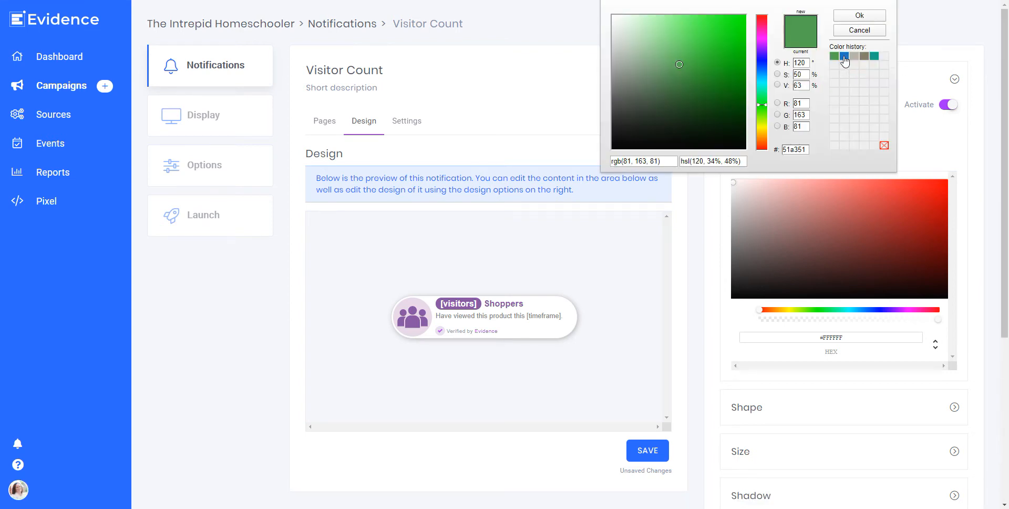
{"action": "left_click", "coordinate": [844, 57]}
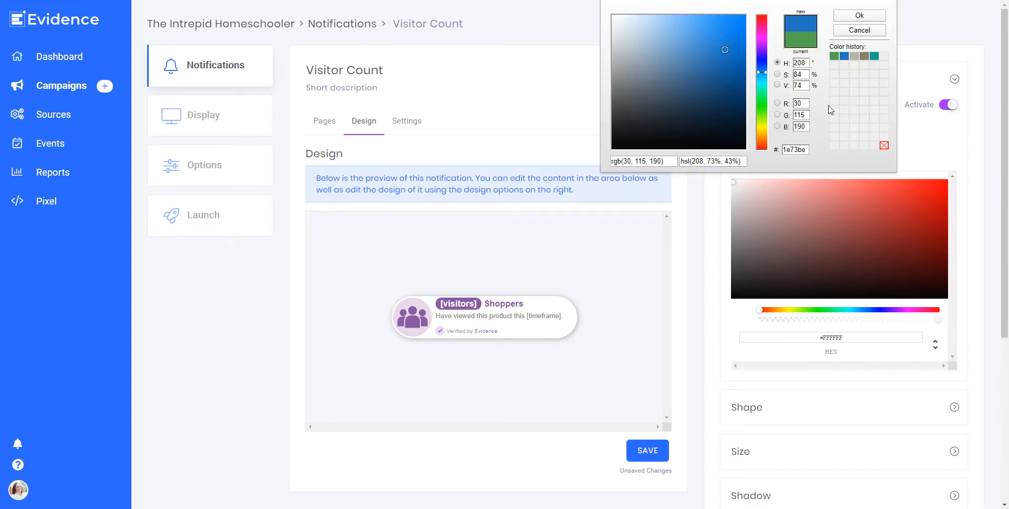
{"action": "double_click", "coordinate": [799, 149]}
{"action": "right_click", "coordinate": [803, 149]}
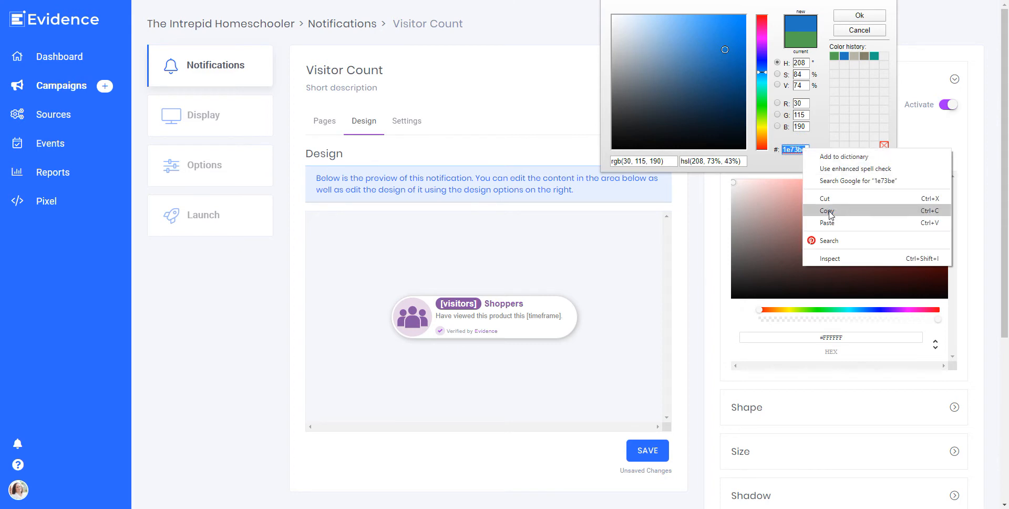
{"action": "left_click", "coordinate": [828, 212]}
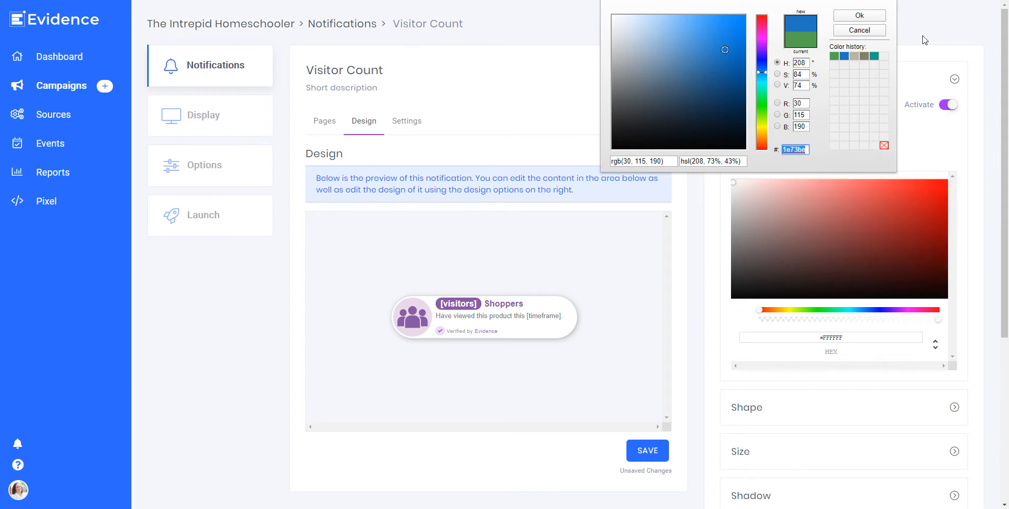
{"action": "left_click", "coordinate": [867, 20]}
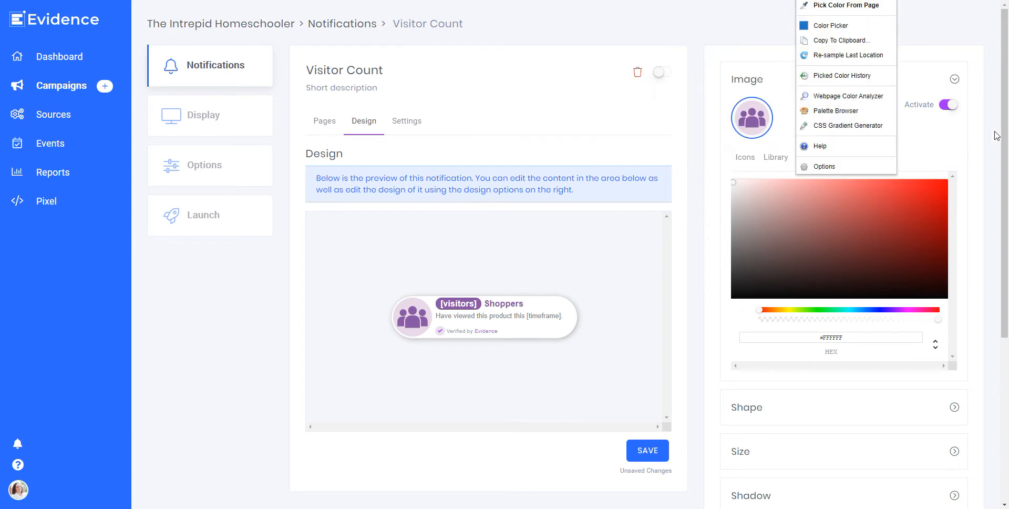
{"action": "left_click", "coordinate": [967, 30]}
Set the notification image's background color to the copied hex value #1E73BE
{"action": "double_click", "coordinate": [831, 335]}
{"action": "key", "text": "ctrl+v"}
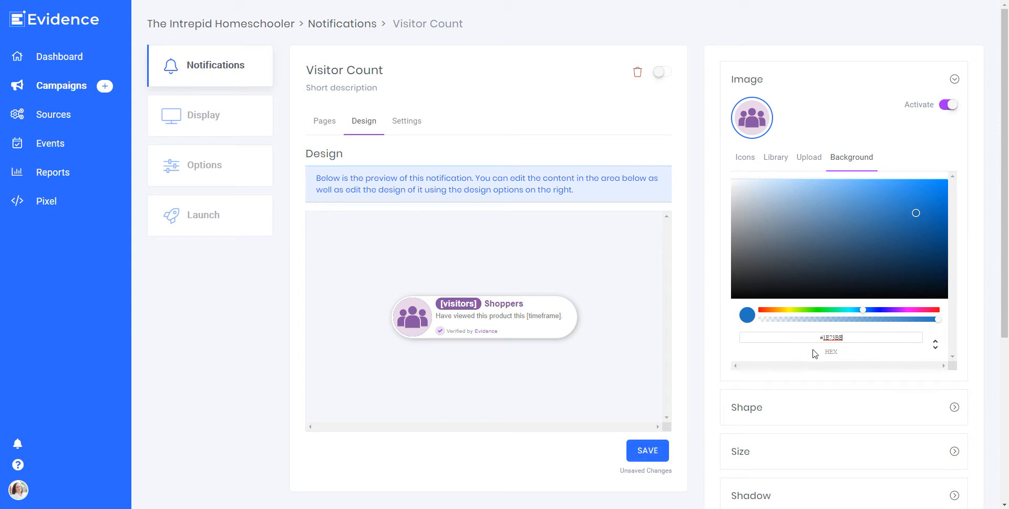
{"action": "left_click", "coordinate": [916, 217]}
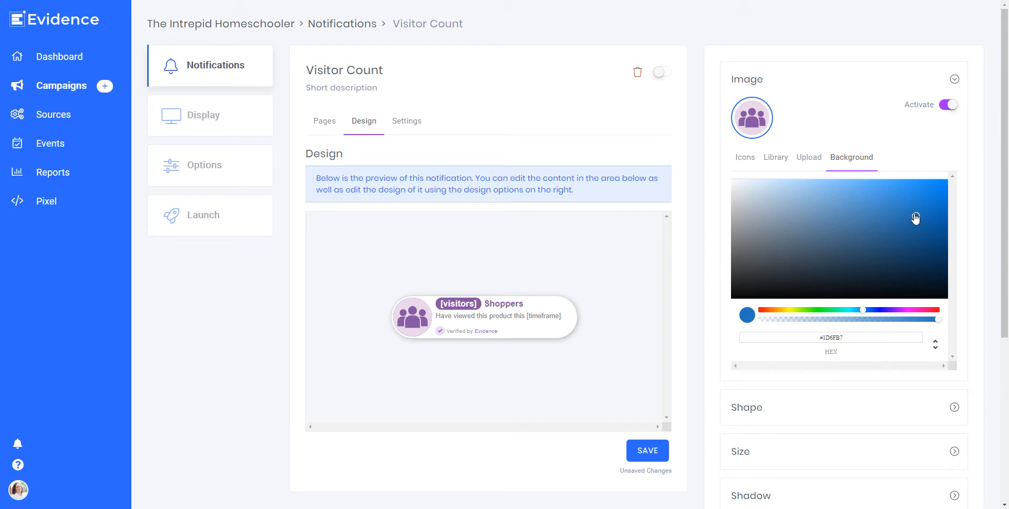
{"action": "double_click", "coordinate": [838, 339]}
{"action": "key", "text": "ctrl+v"}
{"action": "left_click", "coordinate": [745, 314]}
Deactivate the notification image and activate it again
{"action": "left_click", "coordinate": [944, 108]}
{"action": "left_click", "coordinate": [952, 108]}
{"action": "left_click", "coordinate": [949, 106]}
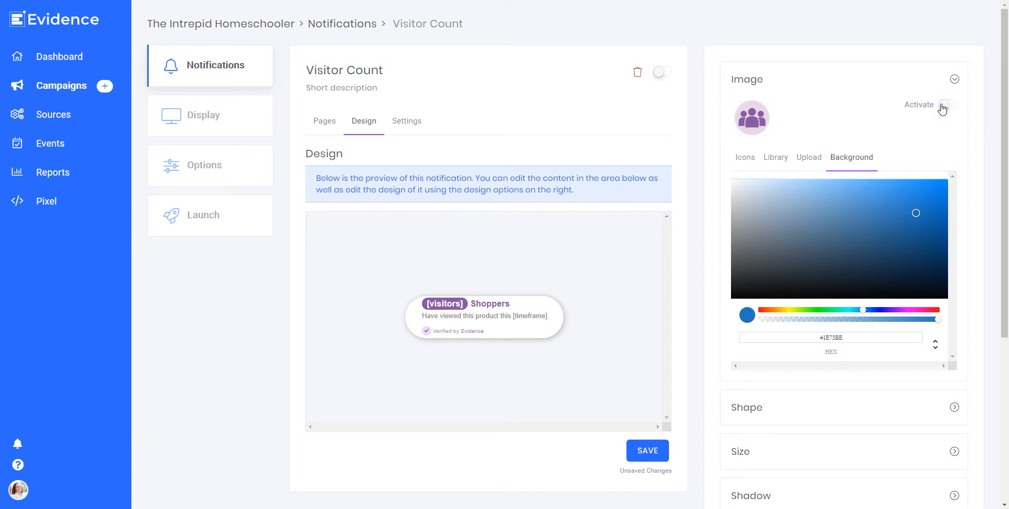
{"action": "left_click", "coordinate": [957, 109]}
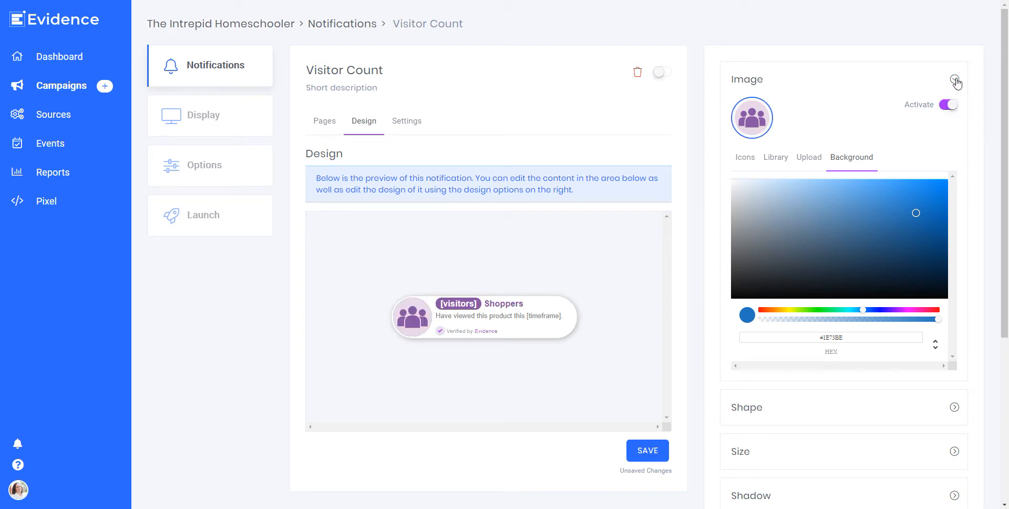
Look through the image library choices for the notification again
{"action": "left_click", "coordinate": [955, 80]}
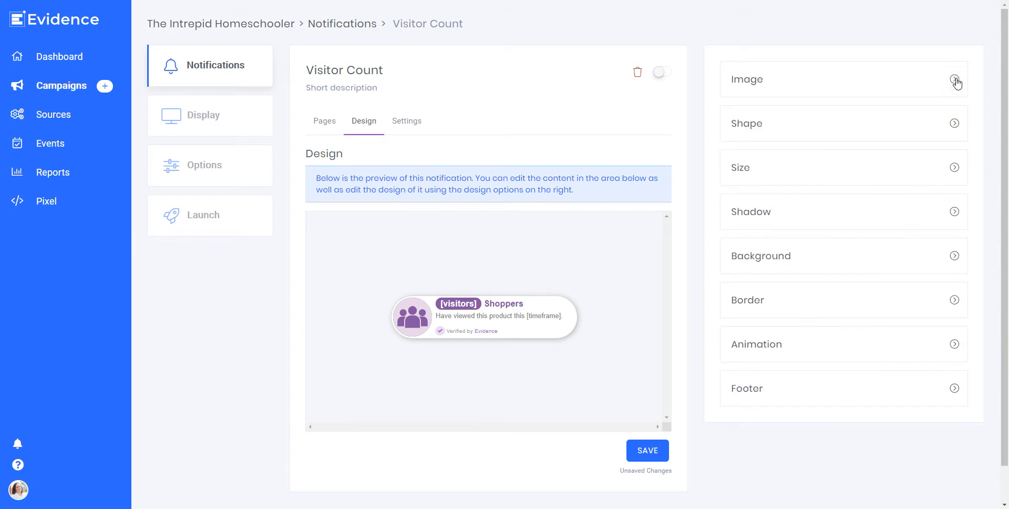
{"action": "left_click", "coordinate": [955, 80]}
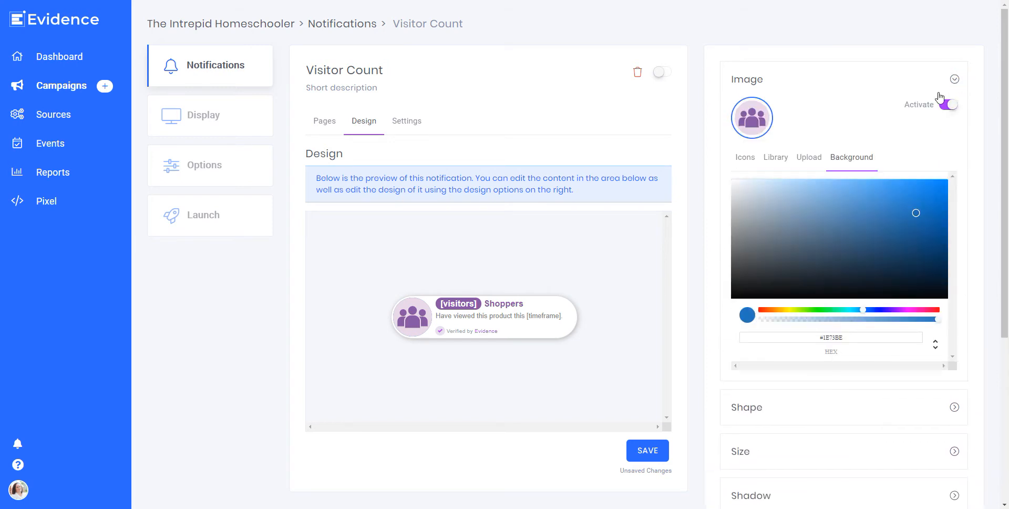
{"action": "left_click", "coordinate": [748, 165]}
{"action": "left_click", "coordinate": [782, 164]}
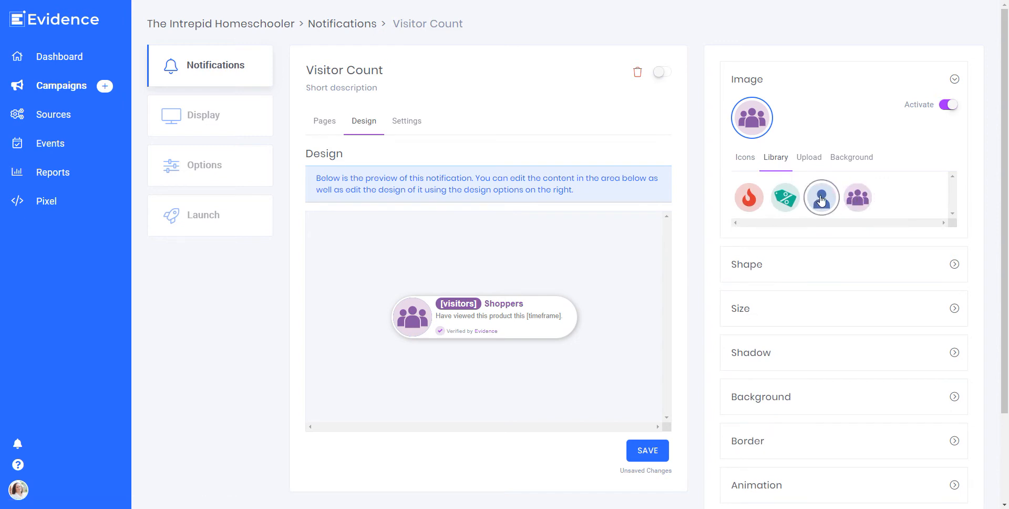
{"action": "left_click", "coordinate": [954, 81]}
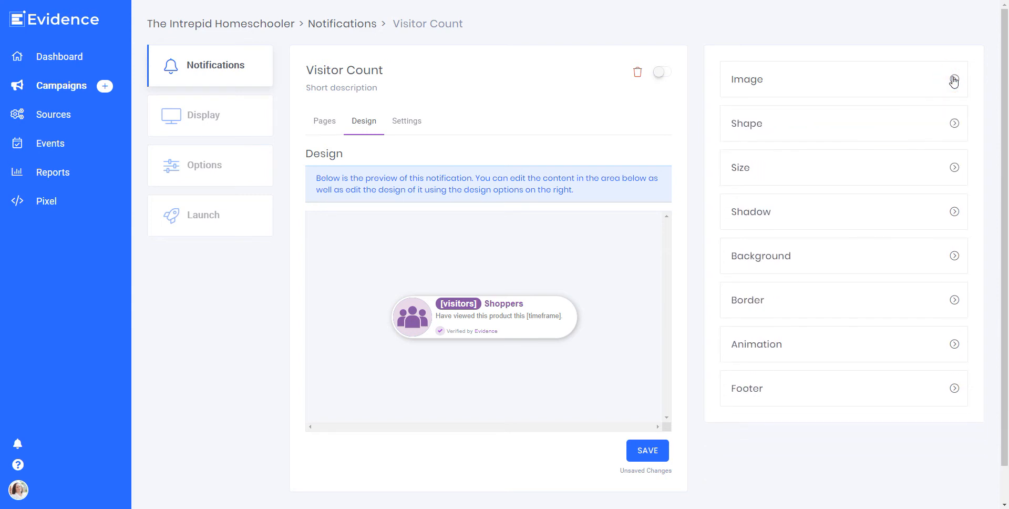
Recheck the image's background color and save the Visitor Count notification design
{"action": "left_click", "coordinate": [955, 124]}
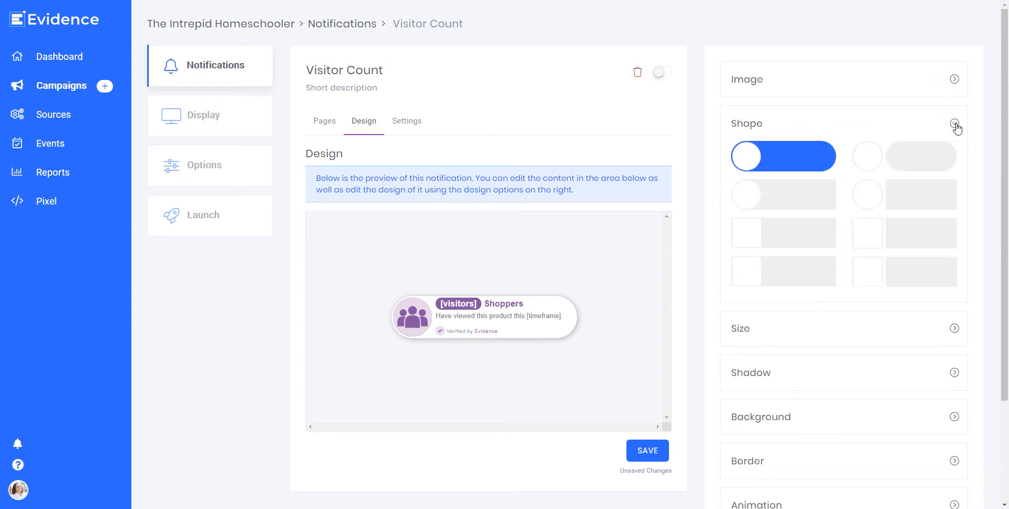
{"action": "left_click", "coordinate": [954, 79]}
{"action": "left_click", "coordinate": [875, 161]}
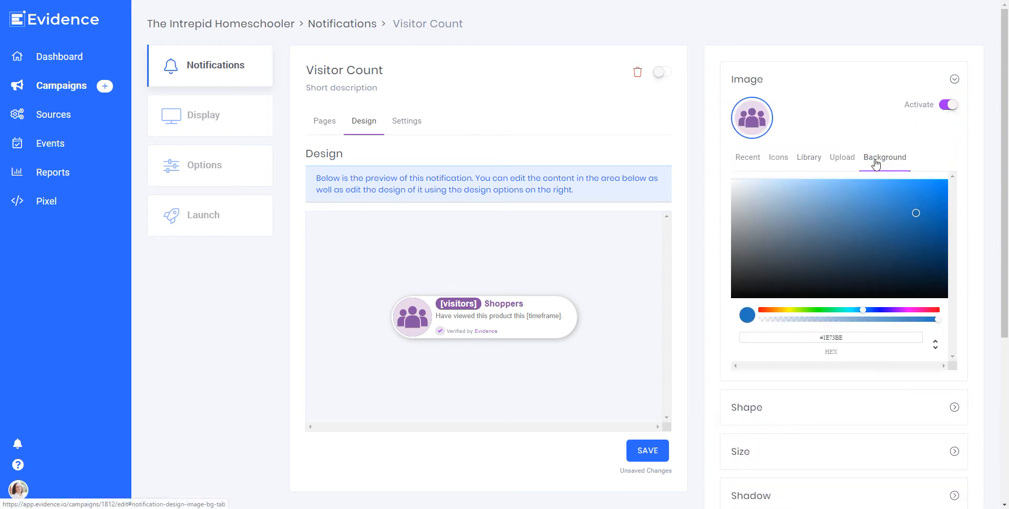
{"action": "left_click", "coordinate": [649, 450]}
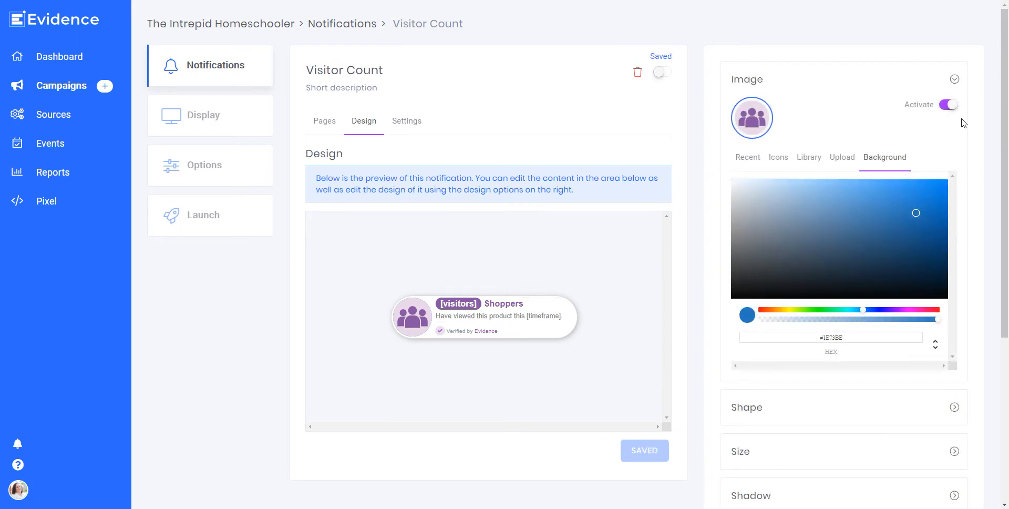
Try several joined and separated notification shapes, ending with a circular image detached from a sharp-cornered rectangular text box
{"action": "left_click", "coordinate": [955, 79]}
{"action": "left_click", "coordinate": [955, 124]}
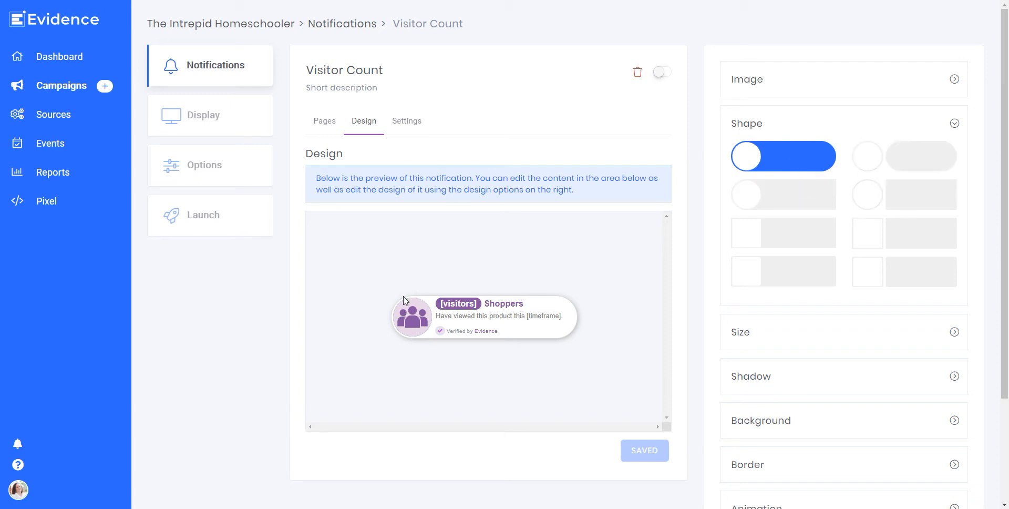
{"action": "left_click", "coordinate": [795, 204]}
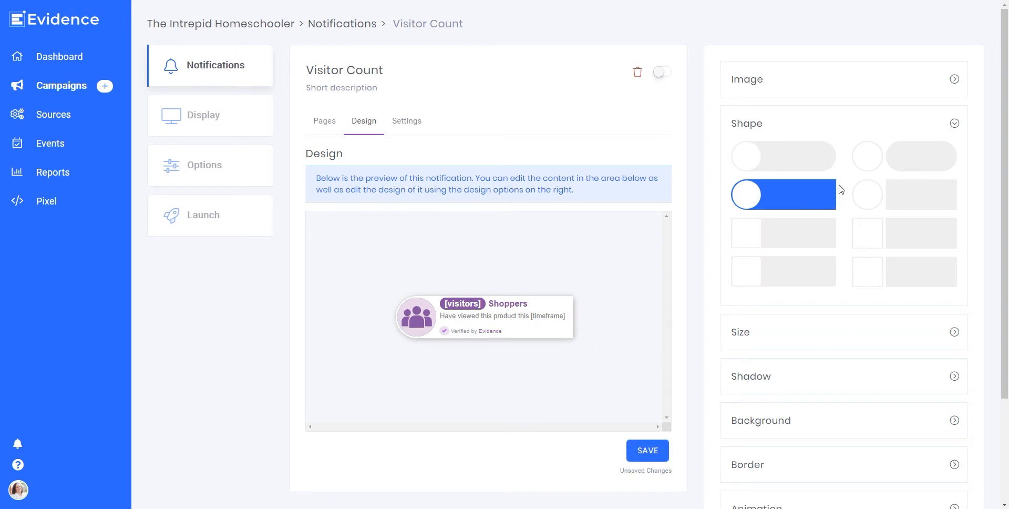
{"action": "left_click", "coordinate": [821, 231]}
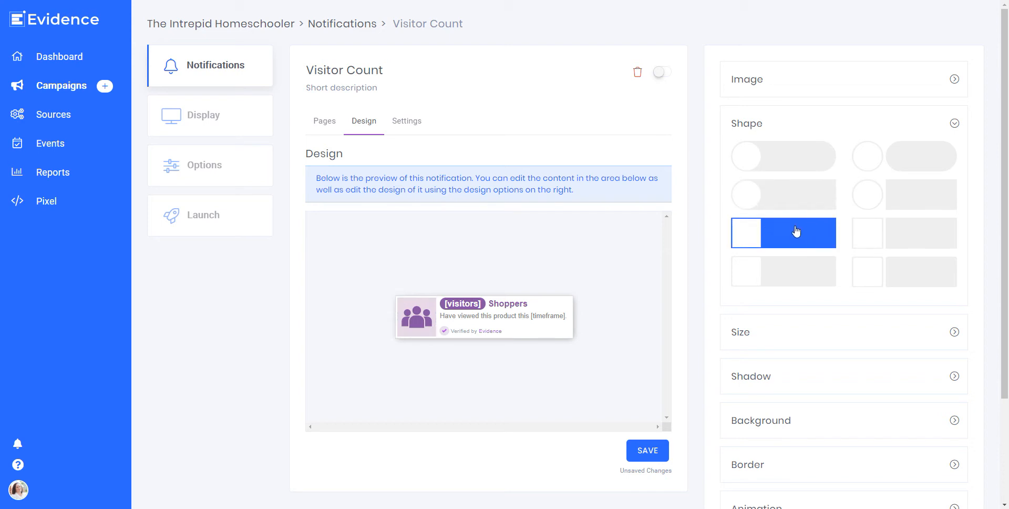
{"action": "left_click", "coordinate": [797, 272]}
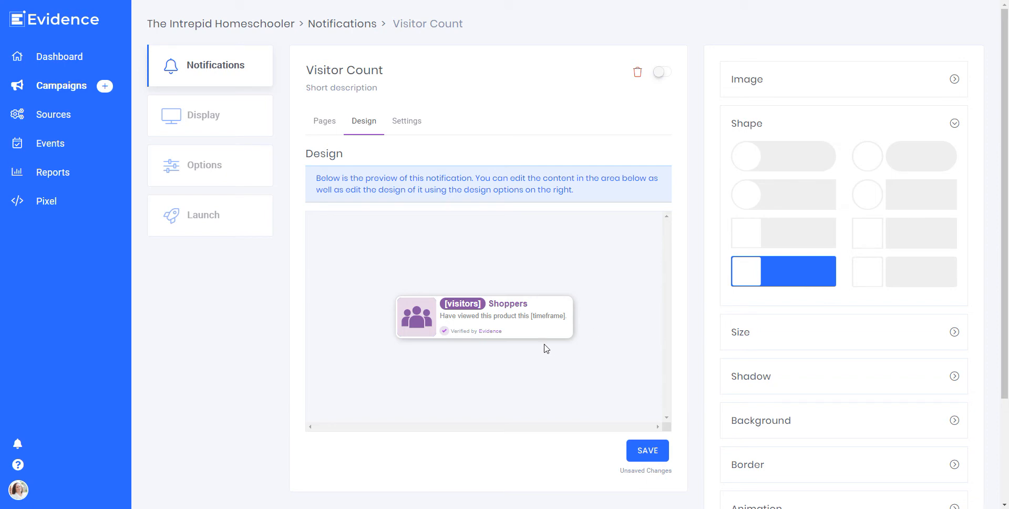
{"action": "left_click", "coordinate": [919, 274]}
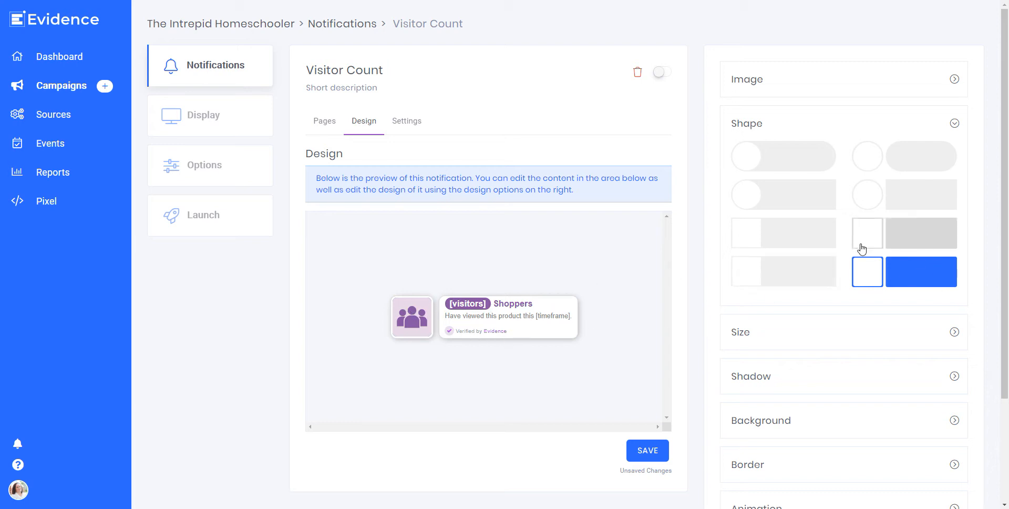
{"action": "left_click", "coordinate": [804, 270]}
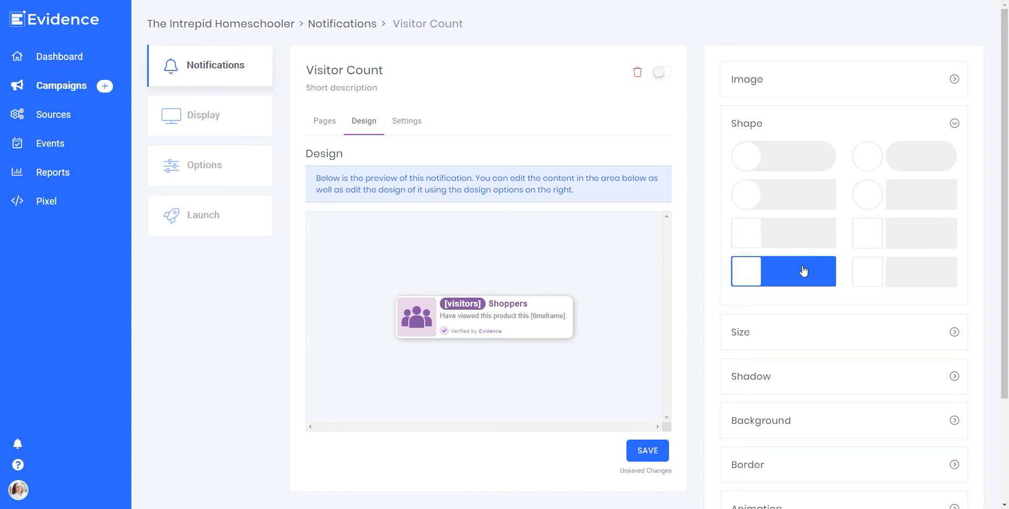
{"action": "left_click", "coordinate": [907, 232]}
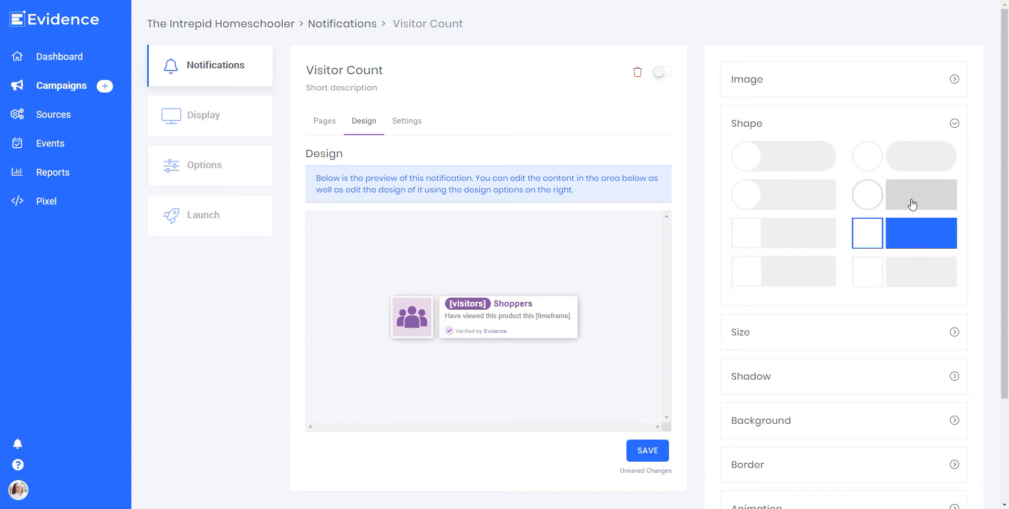
{"action": "left_click", "coordinate": [912, 205]}
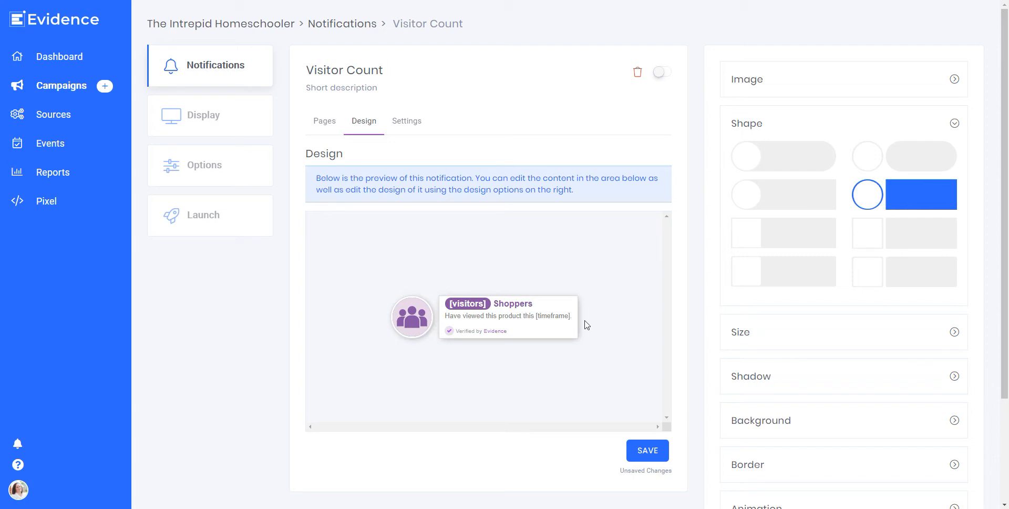
Try the detached rounded notification shape, then choose the joined pill shape with a circular image
{"action": "left_click", "coordinate": [924, 154]}
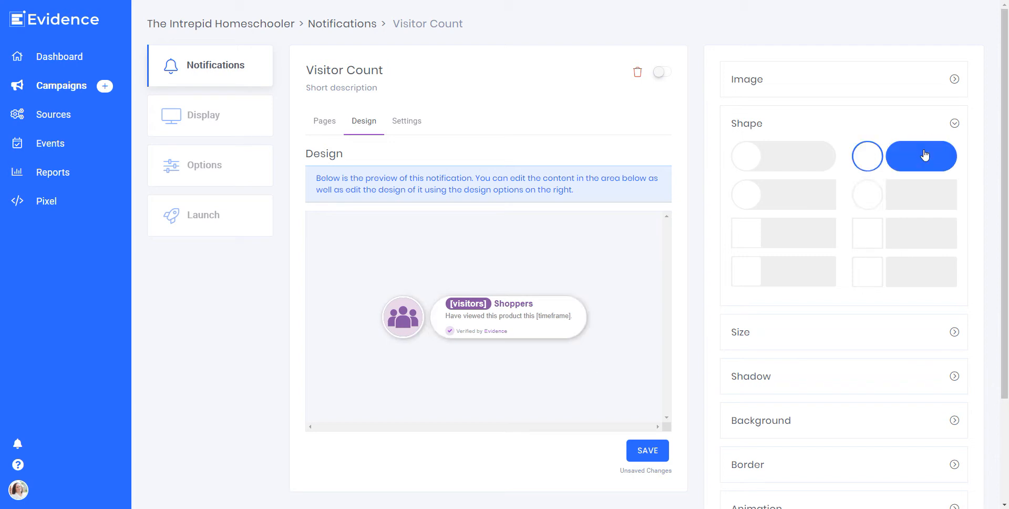
{"action": "left_click", "coordinate": [802, 161]}
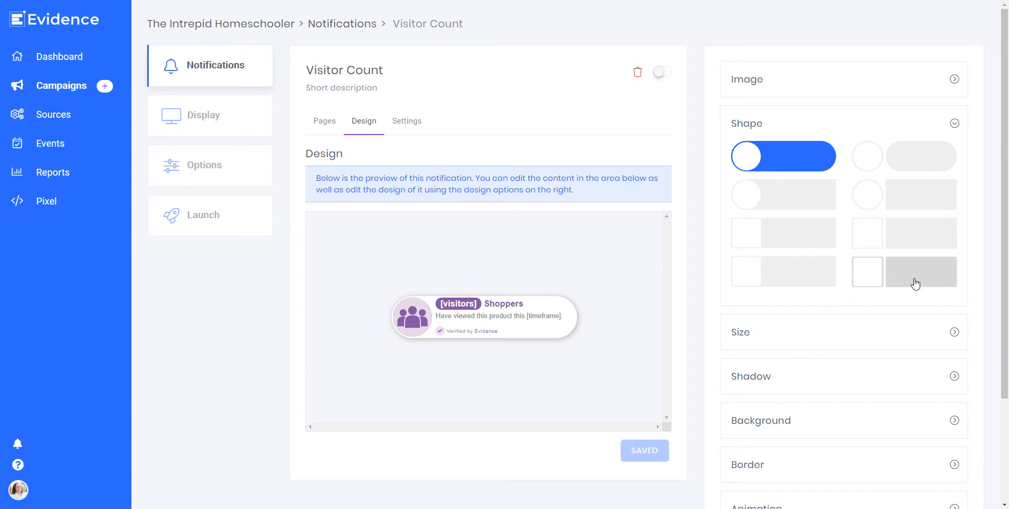
Try notification heights of 140 px and 70 px, then return the height to 80 px
{"action": "left_click", "coordinate": [952, 332]}
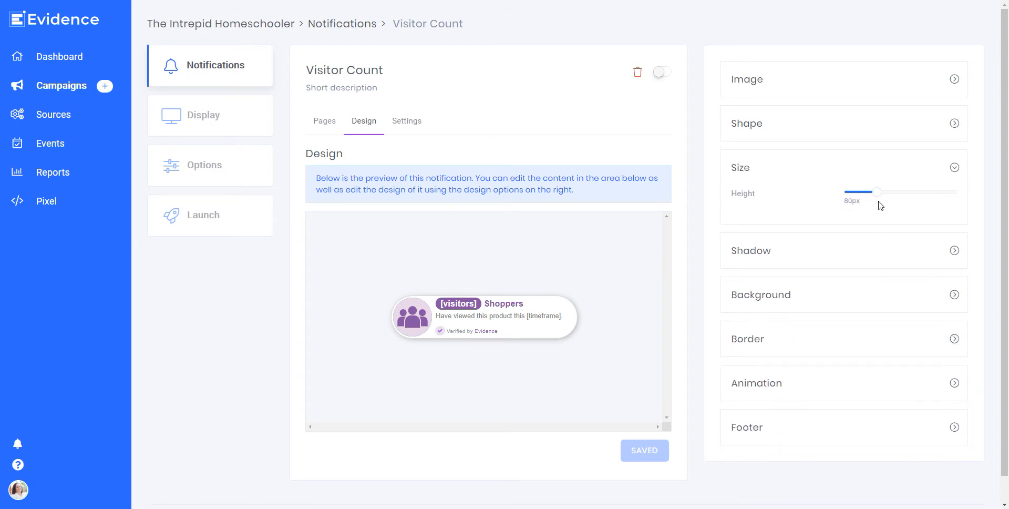
{"action": "left_click_drag", "start_coordinate": [876, 194], "coordinate": [963, 196]}
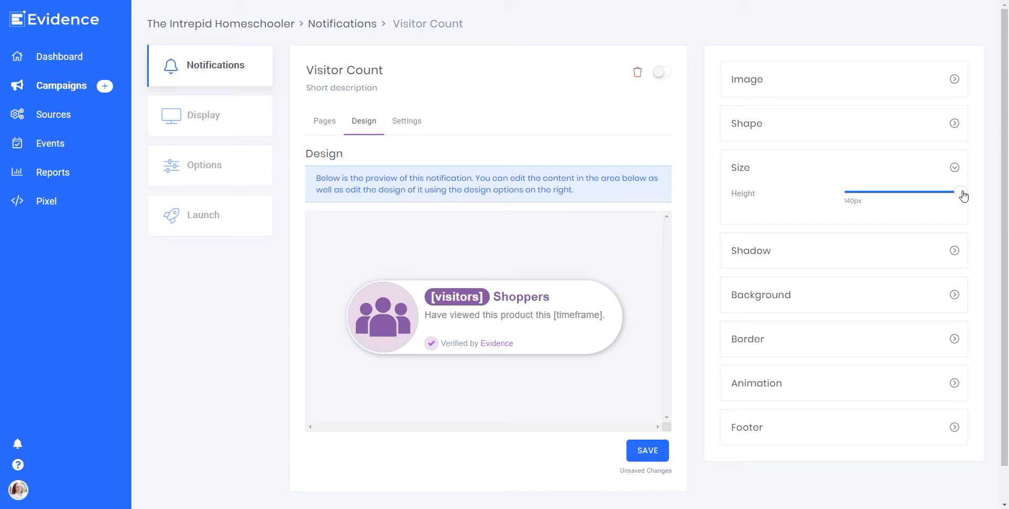
{"action": "left_click", "coordinate": [862, 195]}
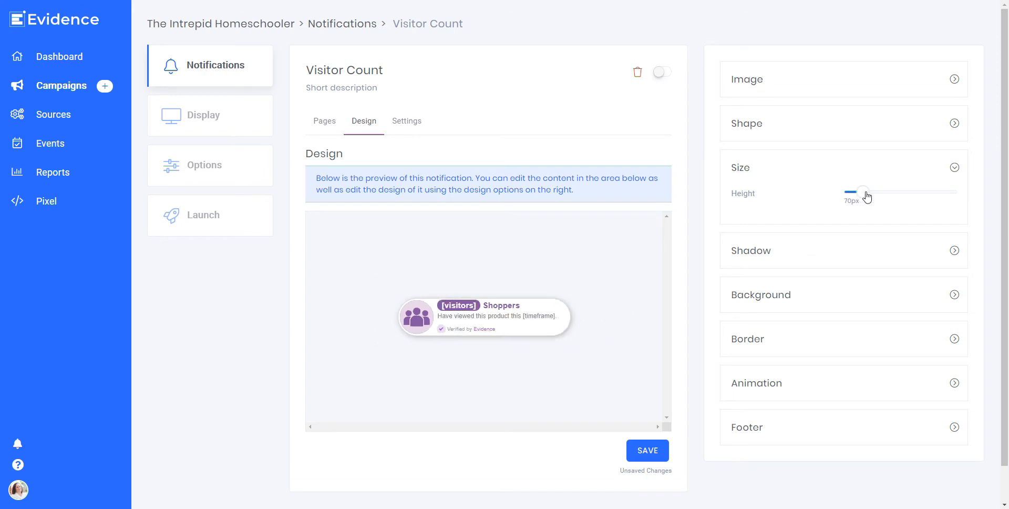
{"action": "left_click_drag", "start_coordinate": [871, 196], "coordinate": [883, 196]}
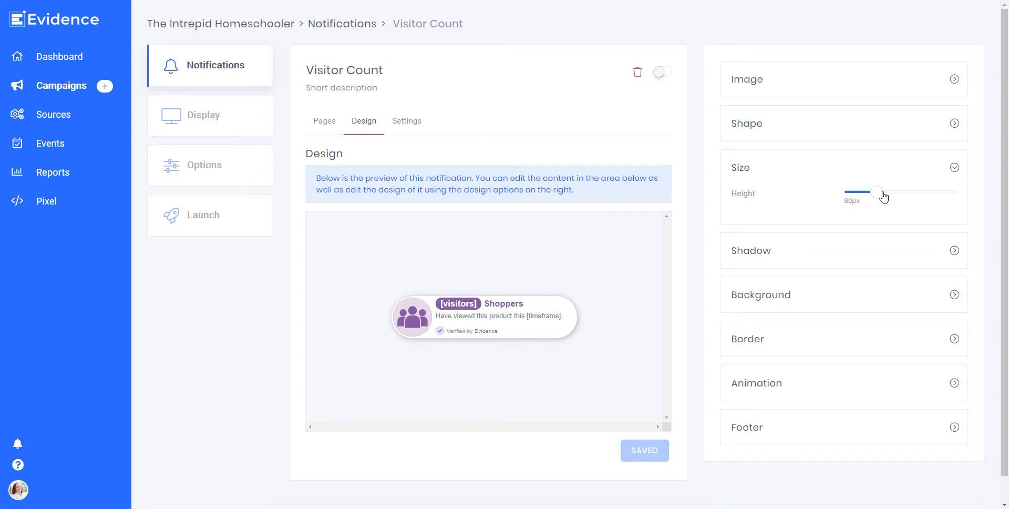
{"action": "left_click", "coordinate": [955, 168]}
Try stronger blurs for the notification's shadow, then set the blur radius to 10 px and save the design
{"action": "left_click", "coordinate": [956, 213]}
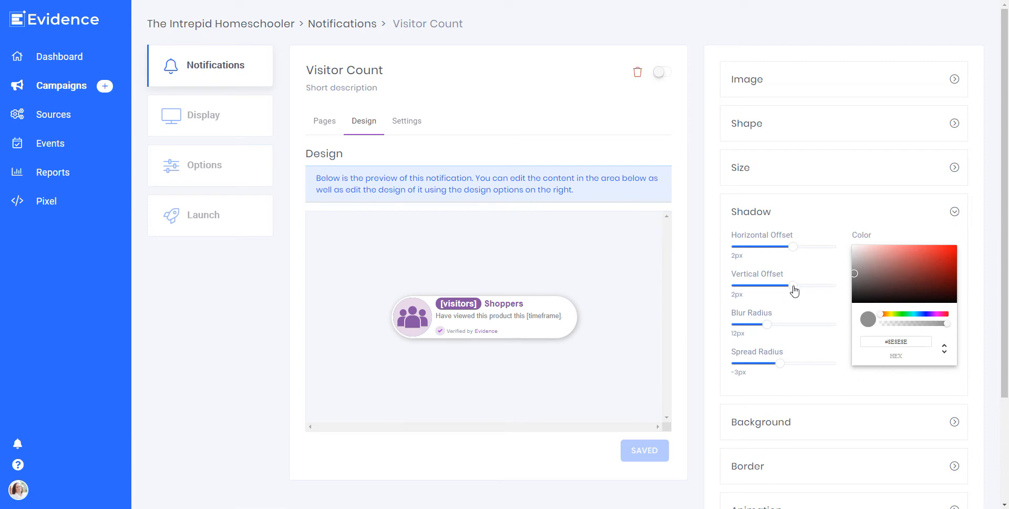
{"action": "left_click_drag", "start_coordinate": [771, 331], "coordinate": [837, 328]}
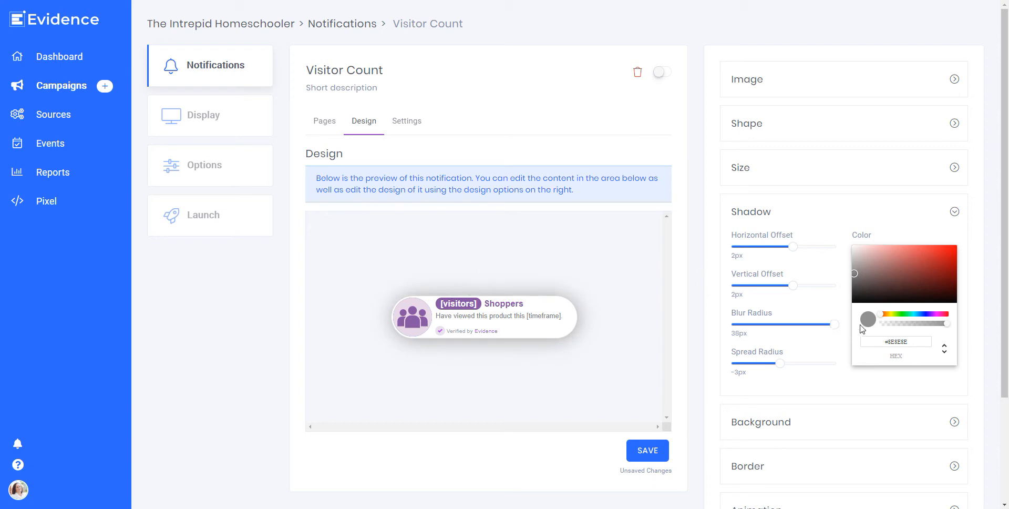
{"action": "left_click_drag", "start_coordinate": [835, 325], "coordinate": [800, 333]}
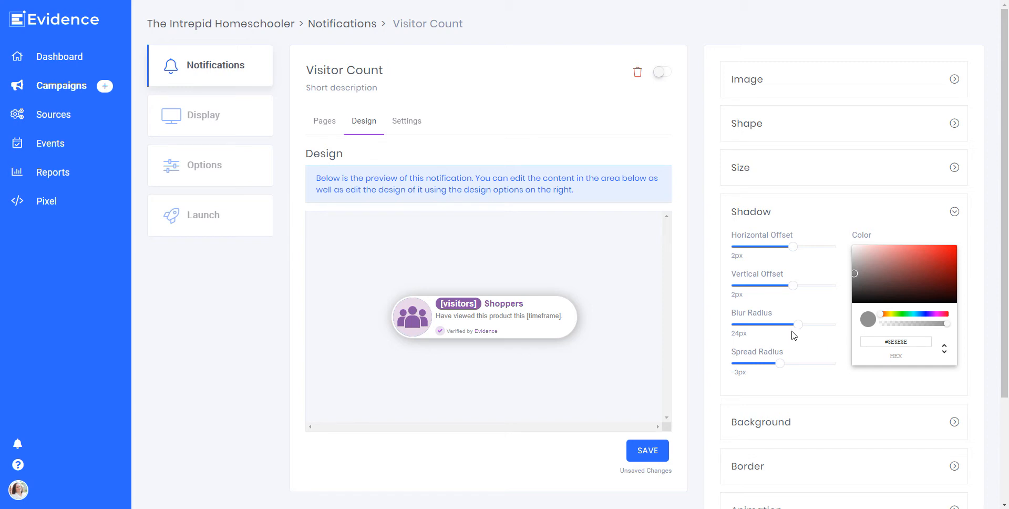
{"action": "left_click_drag", "start_coordinate": [793, 327], "coordinate": [767, 332]}
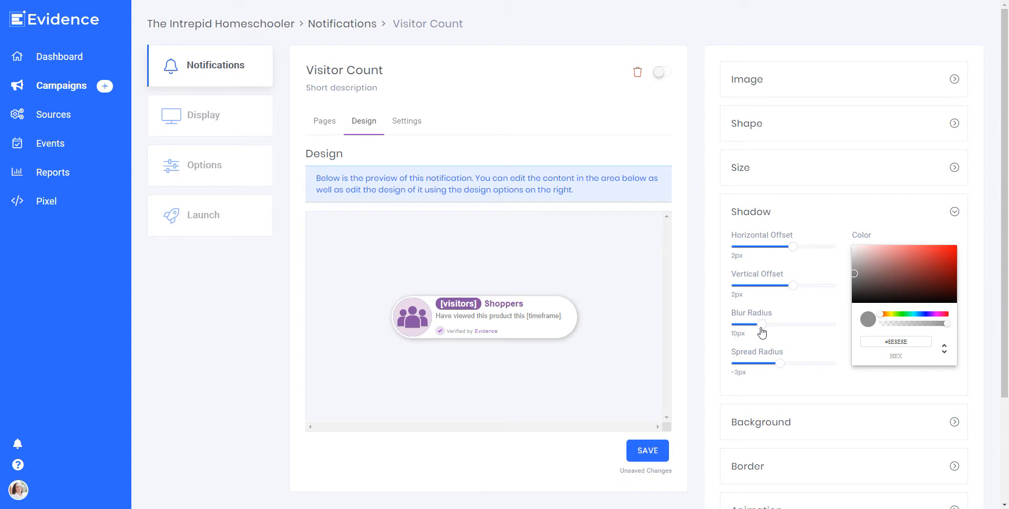
{"action": "left_click", "coordinate": [660, 450]}
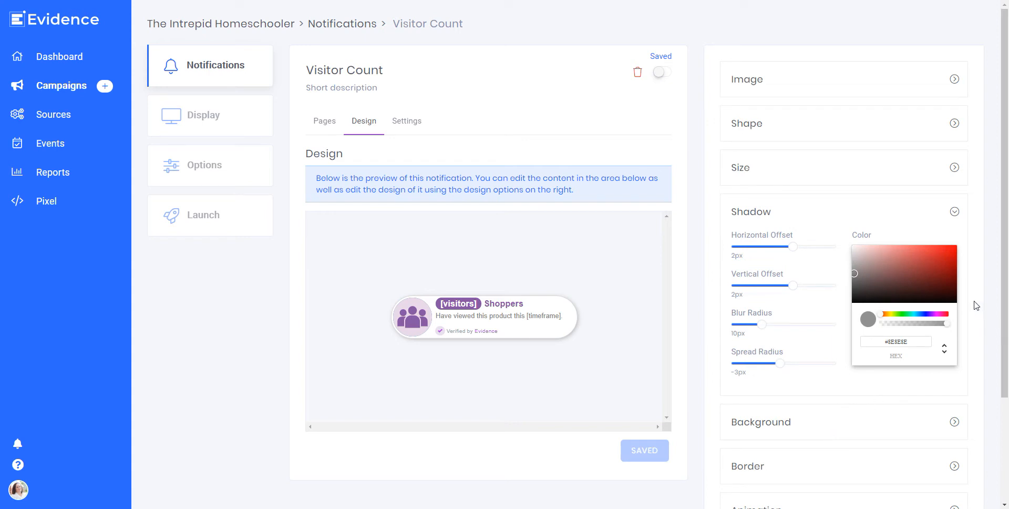
{"action": "left_click", "coordinate": [953, 212]}
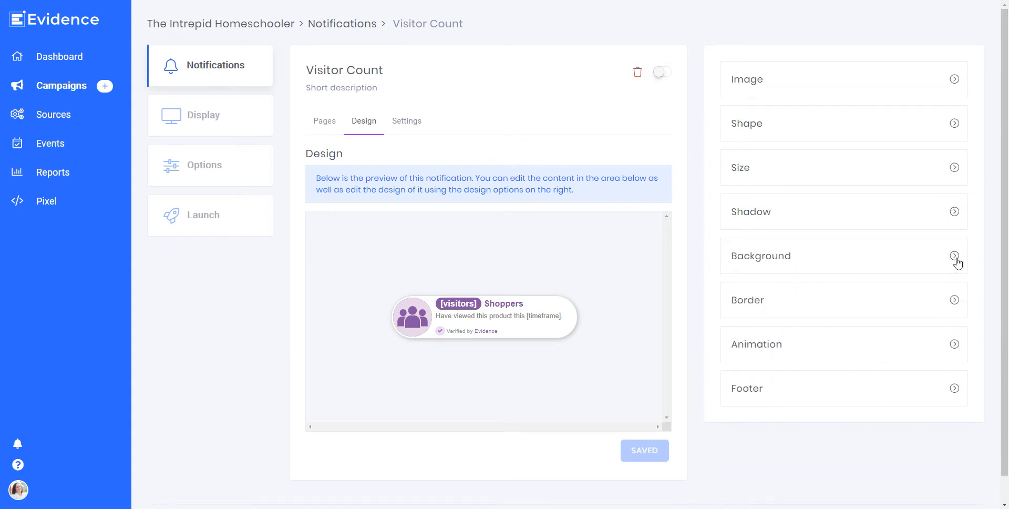
Try the custom background color #1E73BE on the notification, then return the background to #FFFFFF
{"action": "left_click", "coordinate": [954, 256]}
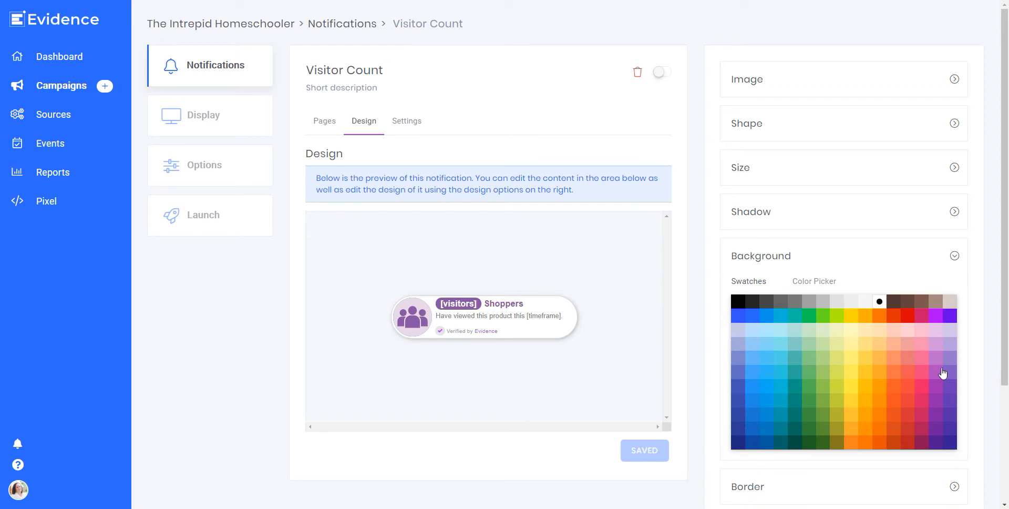
{"action": "left_click", "coordinate": [825, 283]}
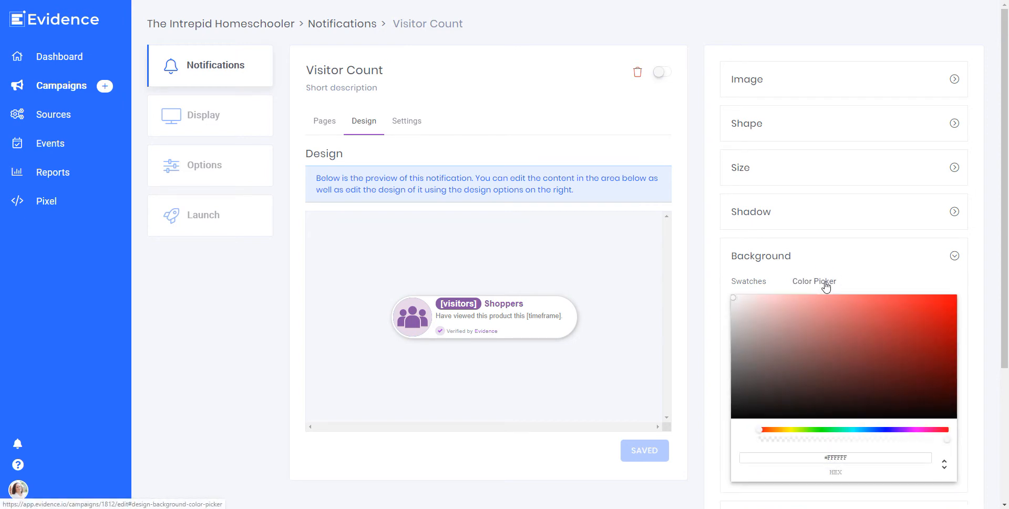
{"action": "double_click", "coordinate": [841, 458]}
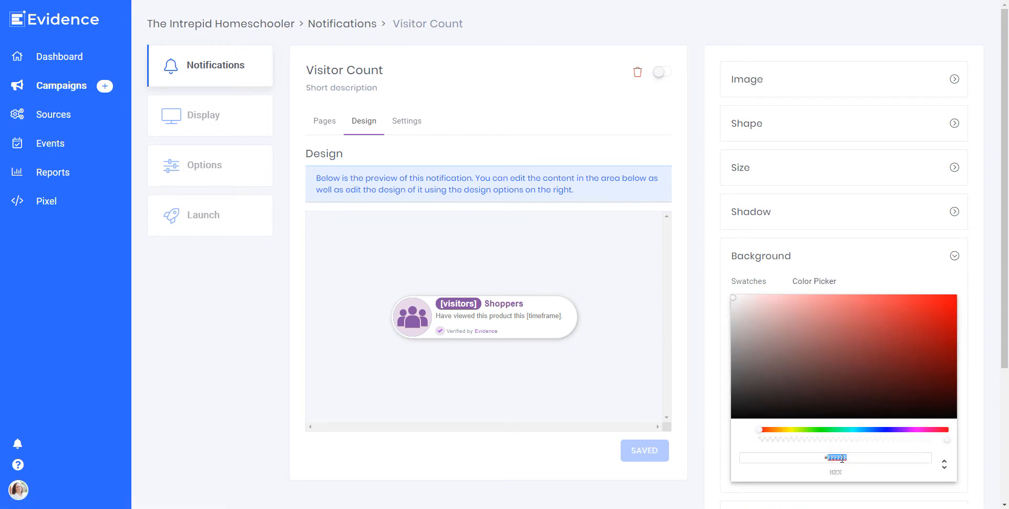
{"action": "type", "text": "1E73BE"}
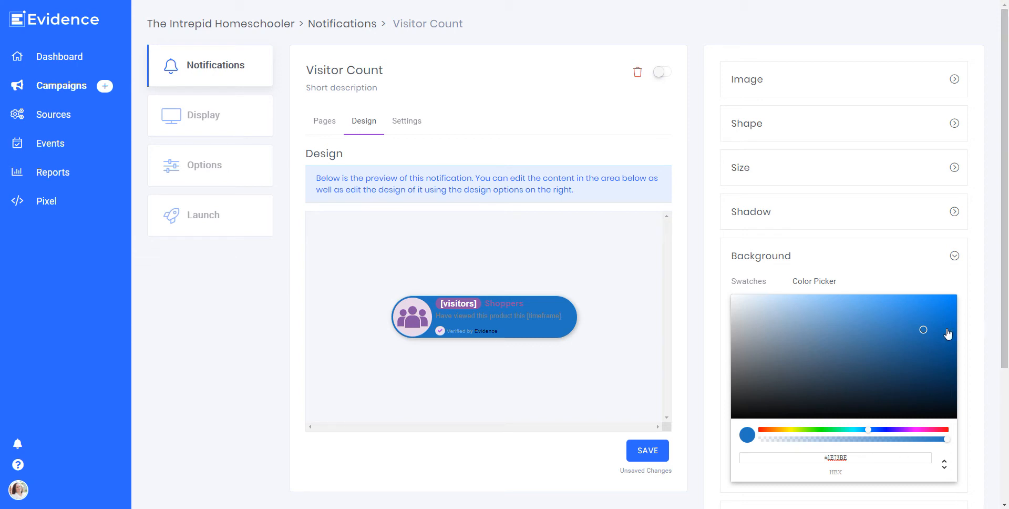
{"action": "left_click_drag", "start_coordinate": [920, 327], "coordinate": [731, 299]}
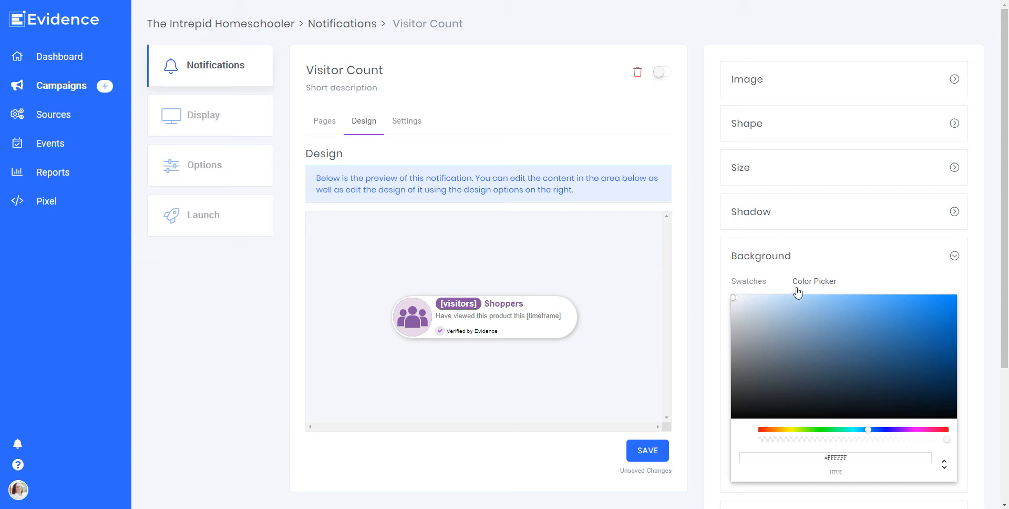
Try a yellow background swatch, then switch back to the white swatch and save the notification design
{"action": "left_click", "coordinate": [743, 285]}
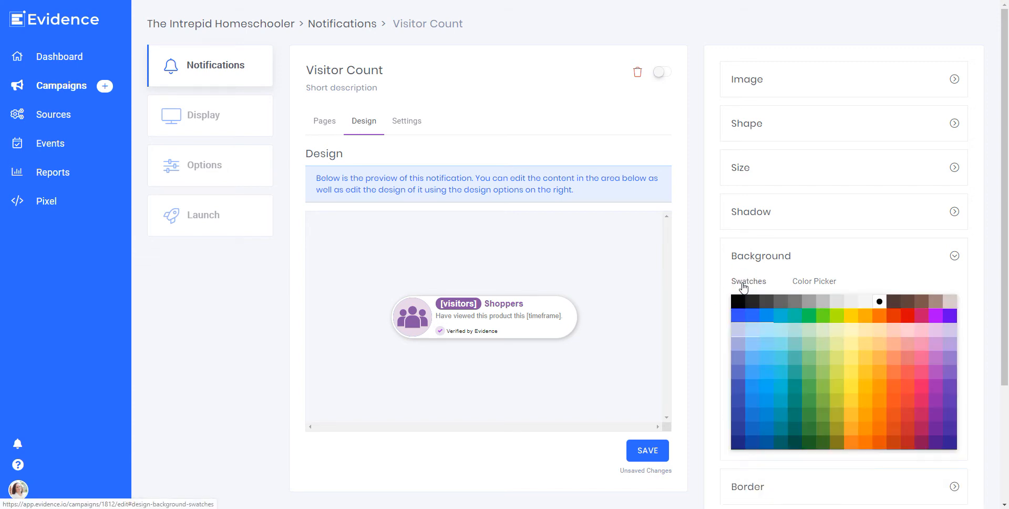
{"action": "left_click", "coordinate": [854, 388]}
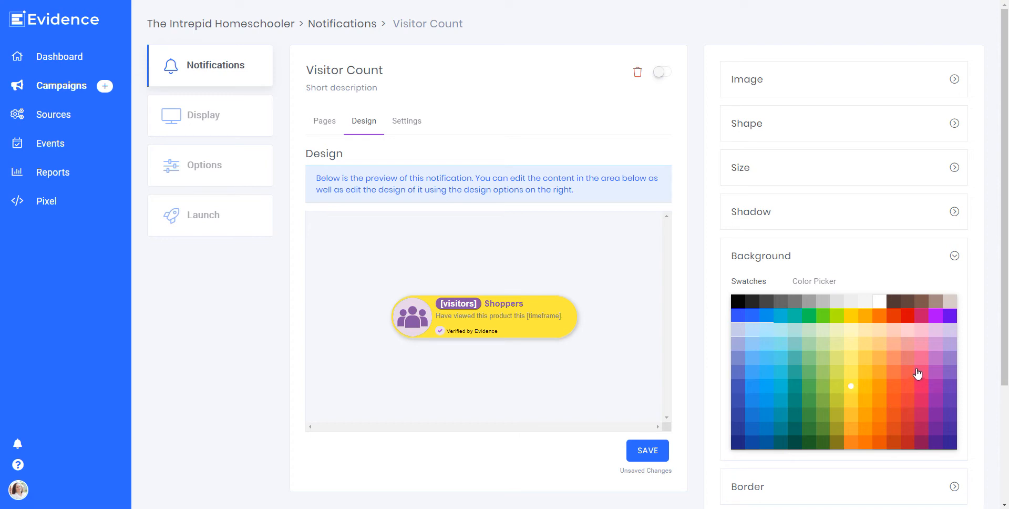
{"action": "left_click", "coordinate": [878, 301]}
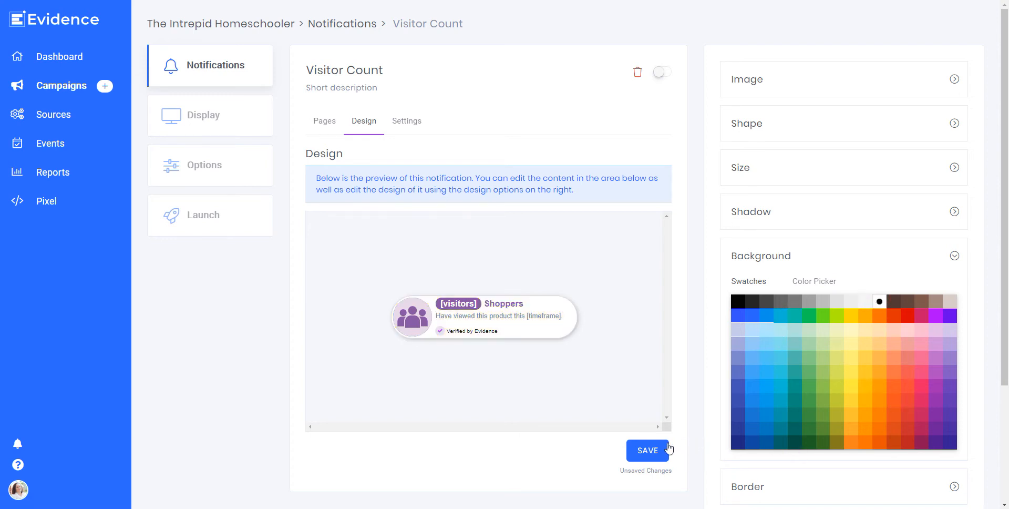
{"action": "left_click", "coordinate": [660, 449]}
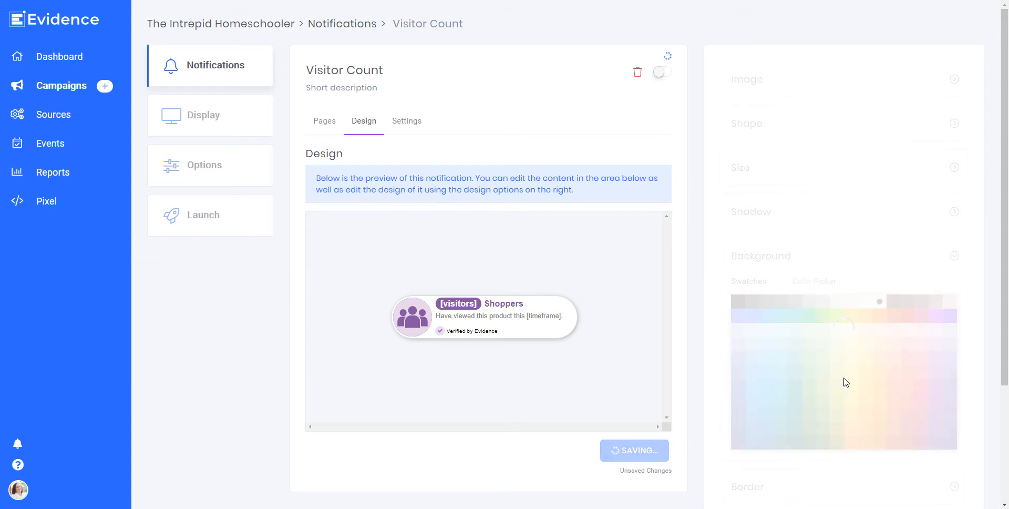
{"action": "left_click", "coordinate": [953, 257]}
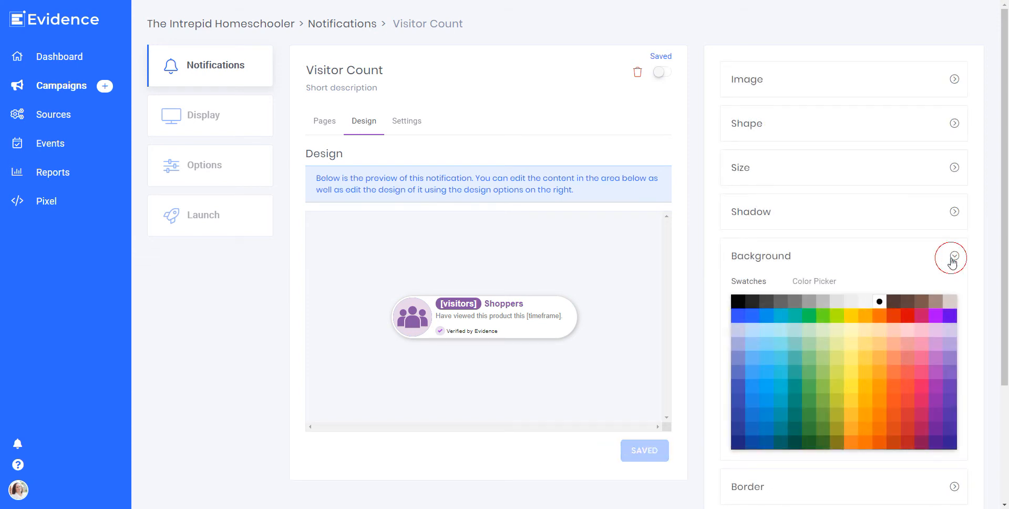
Try the dashed, dotted and double border styles, then set the notification's border style to Dashed
{"action": "left_click", "coordinate": [954, 301]}
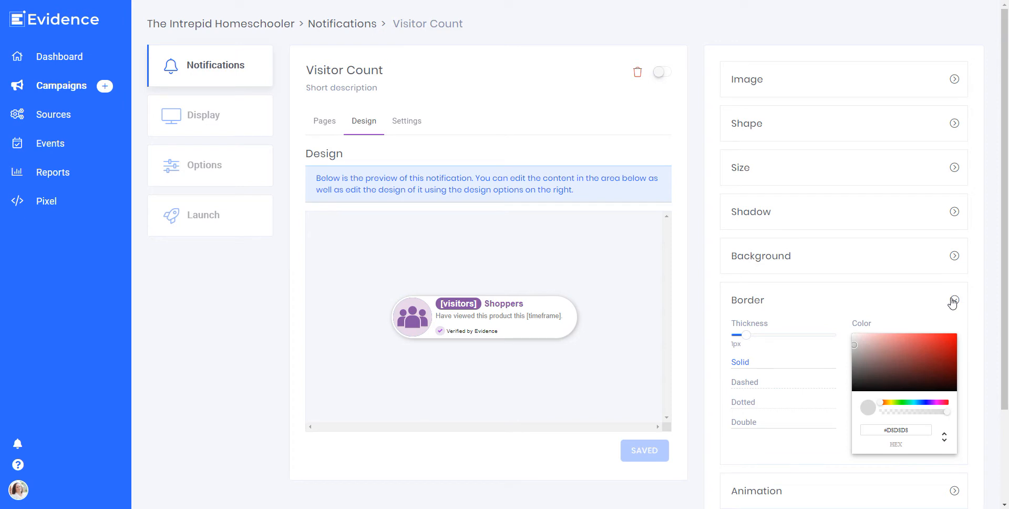
{"action": "mouse_move", "coordinate": [744, 341]}
{"action": "left_mouse_down"}
{"action": "mouse_move", "coordinate": [808, 343]}
{"action": "mouse_move", "coordinate": [746, 343]}
{"action": "left_mouse_up"}
{"action": "left_click", "coordinate": [743, 384]}
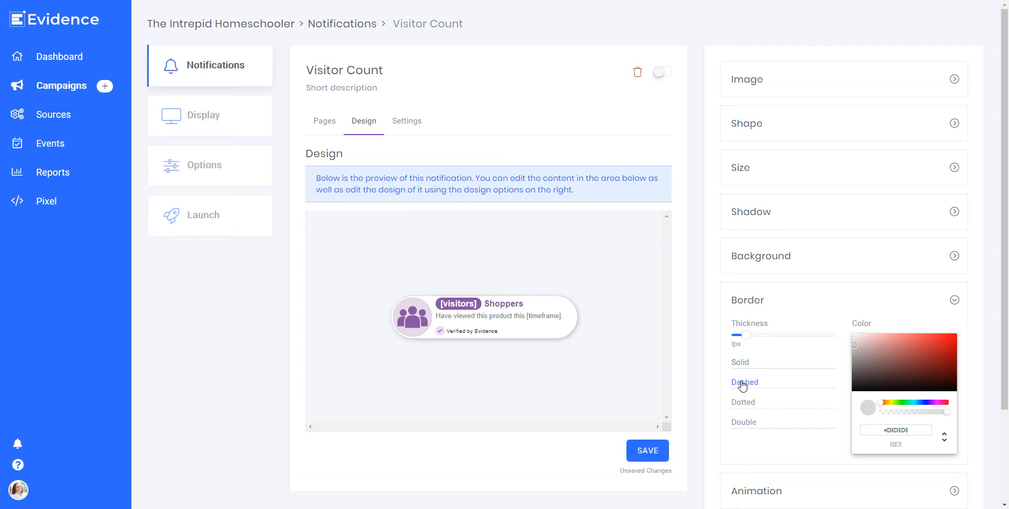
{"action": "left_click", "coordinate": [752, 405]}
{"action": "left_click", "coordinate": [743, 427]}
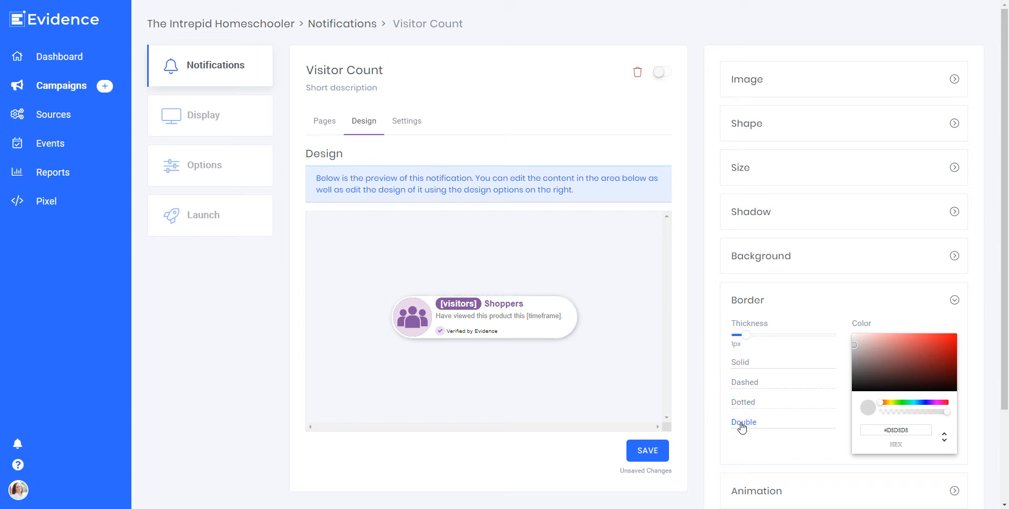
{"action": "left_click", "coordinate": [743, 384]}
{"action": "left_click", "coordinate": [954, 300]}
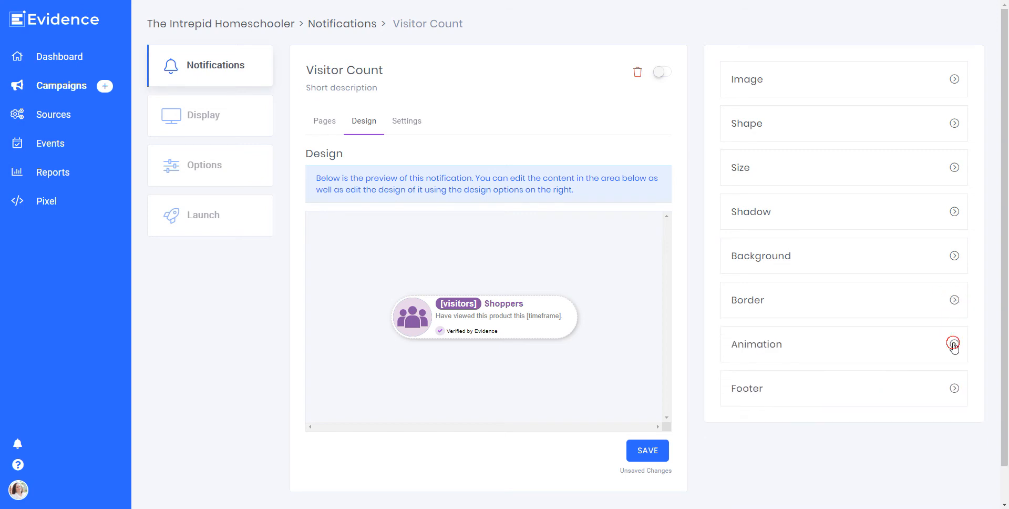
Set the notification's enter animation to Fade In and save the design
{"action": "left_click", "coordinate": [953, 343]}
{"action": "scroll", "coordinate": [981, 336], "scroll_direction": "down", "scroll_amount": 2}
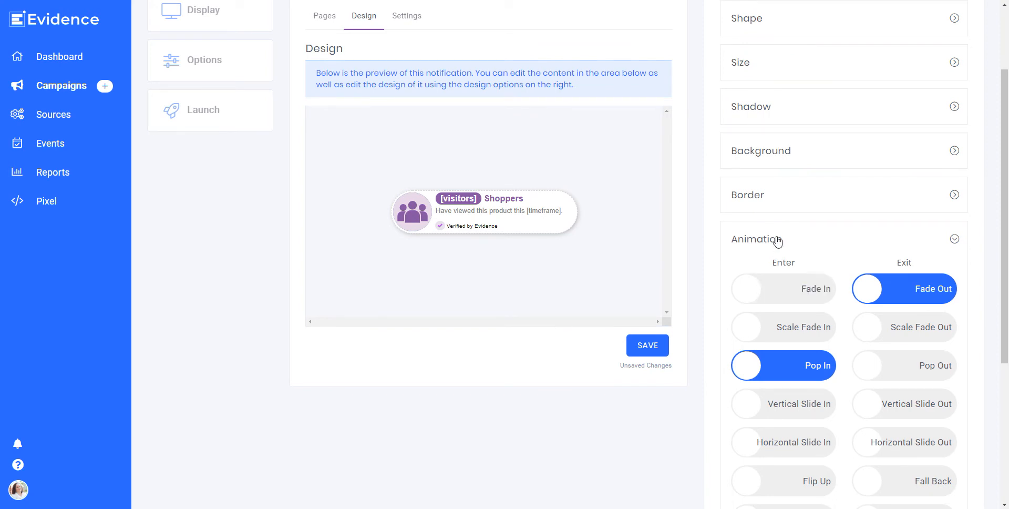
{"action": "left_click", "coordinate": [782, 293]}
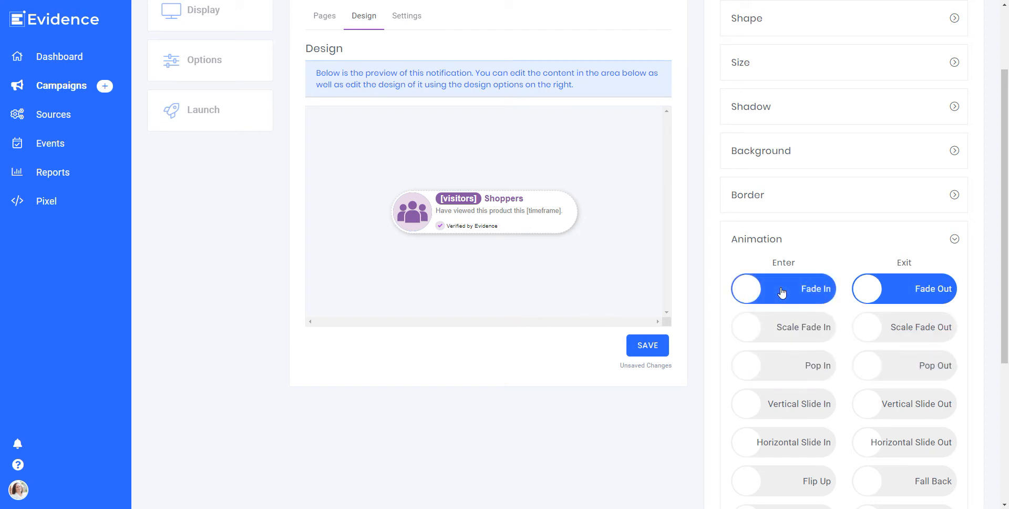
{"action": "left_click", "coordinate": [645, 346]}
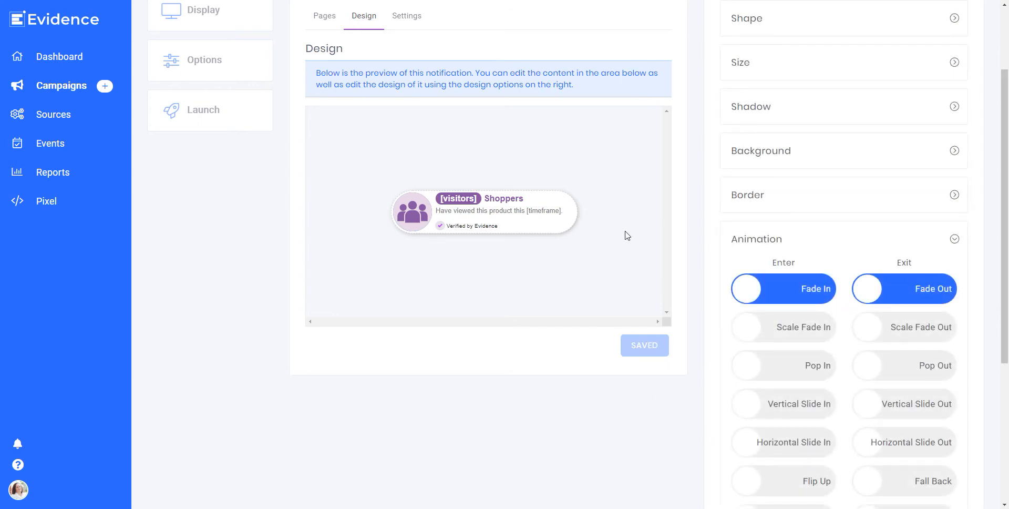
Preview the Fade In animation again and change the notification's enter animation to Vertical Slide In
{"action": "left_click", "coordinate": [780, 293]}
{"action": "scroll", "coordinate": [850, 401], "scroll_direction": "down", "scroll_amount": 3}
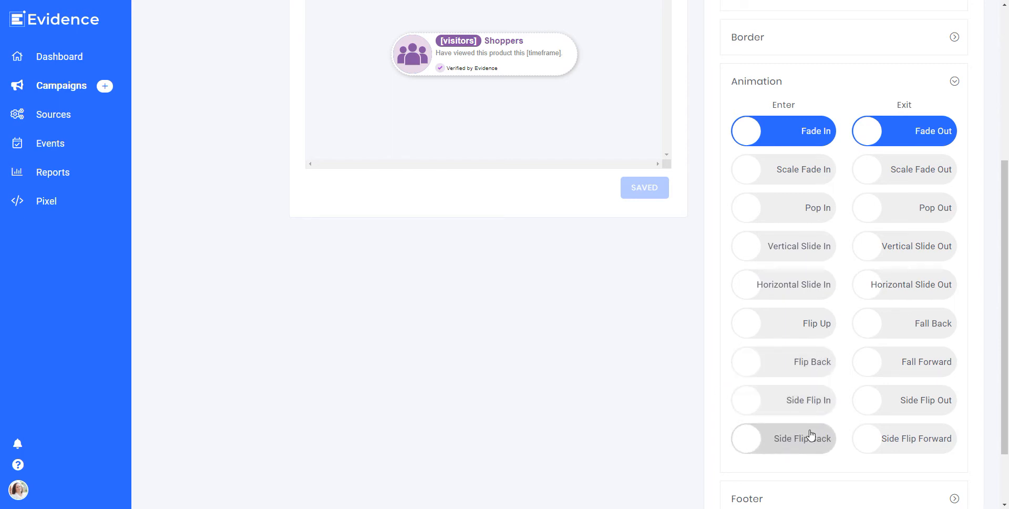
{"action": "left_click", "coordinate": [804, 247]}
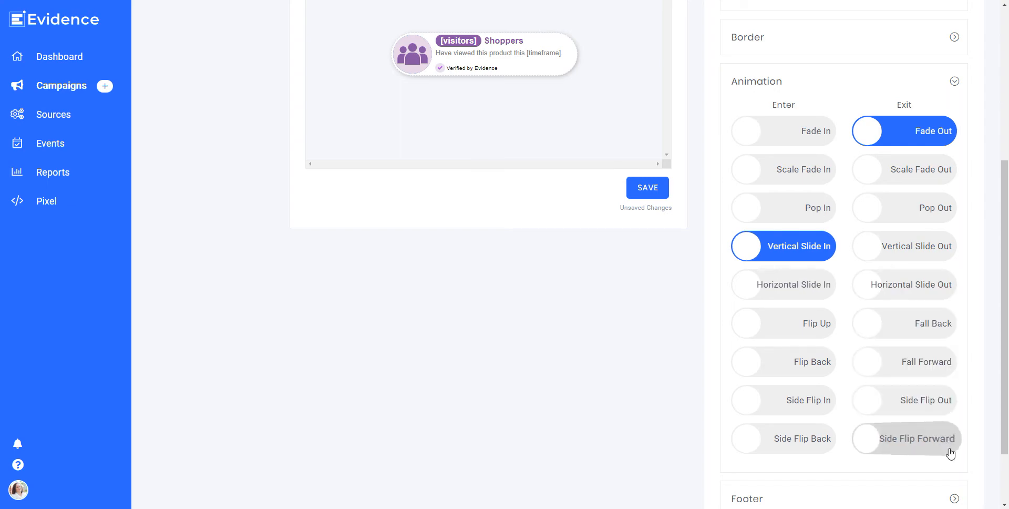
{"action": "left_click", "coordinate": [954, 81]}
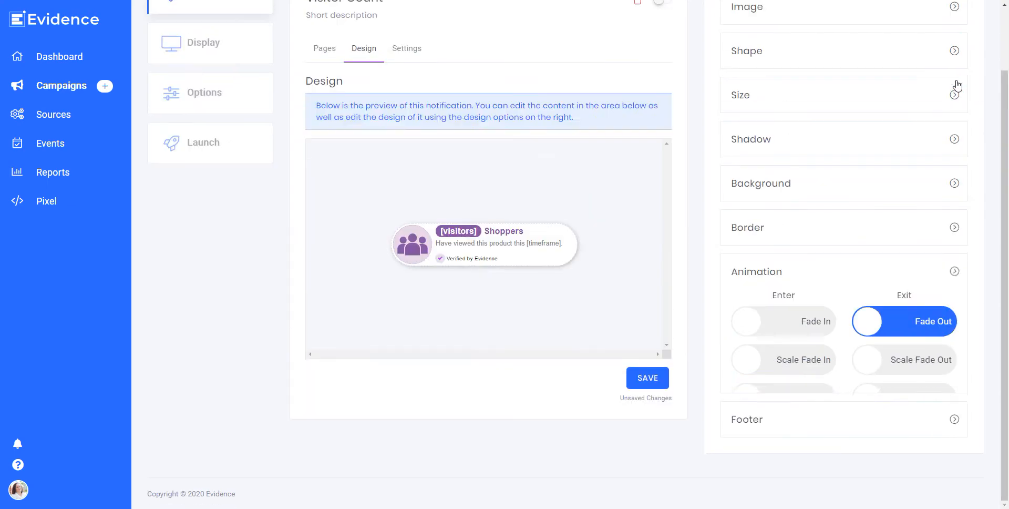
Try the blue check icon for the notification footer, then set the footer icon color to green
{"action": "left_click", "coordinate": [884, 350]}
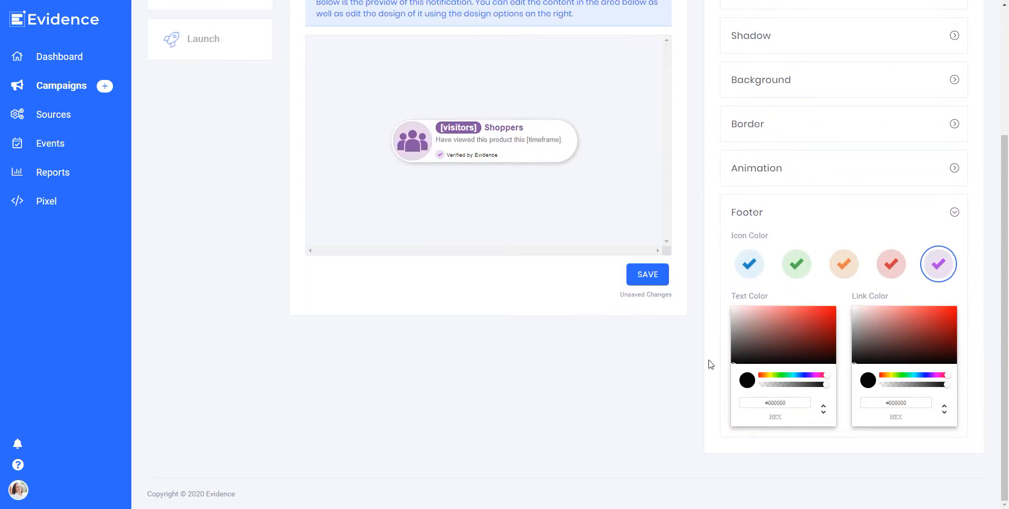
{"action": "left_click", "coordinate": [746, 269]}
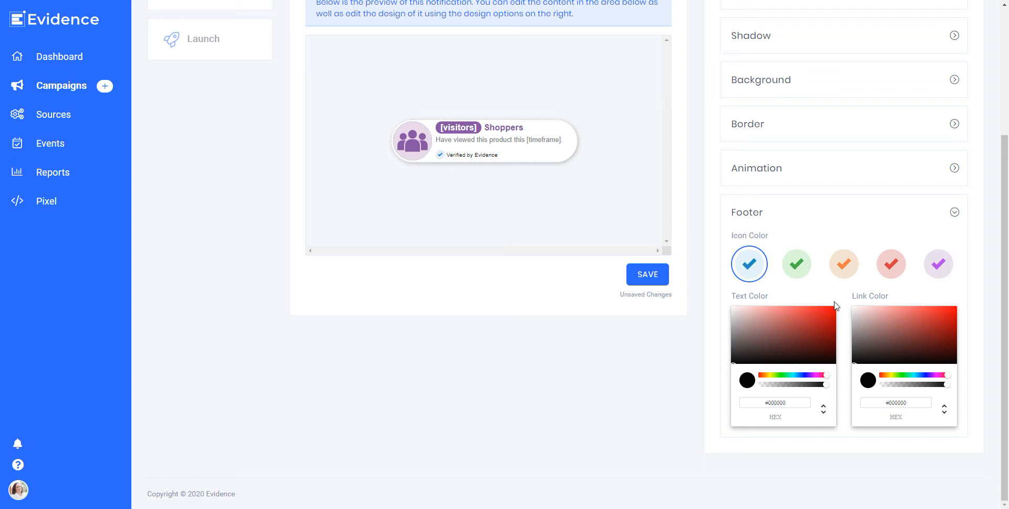
{"action": "left_click", "coordinate": [806, 267]}
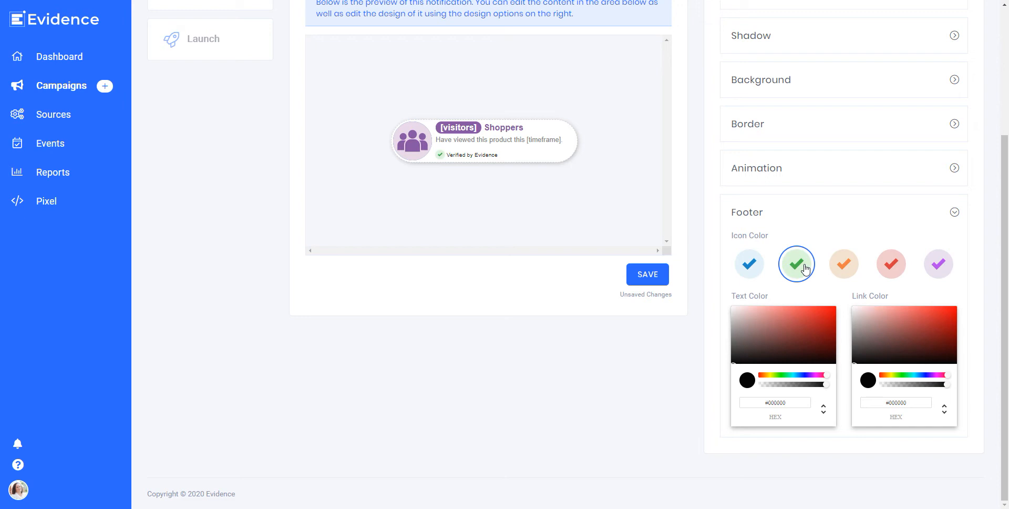
Try the orange and red footer icon colors, then set the footer icon color to purple and save the design
{"action": "left_click", "coordinate": [837, 265]}
{"action": "left_click", "coordinate": [891, 264]}
{"action": "left_click", "coordinate": [939, 264]}
{"action": "left_click", "coordinate": [954, 213]}
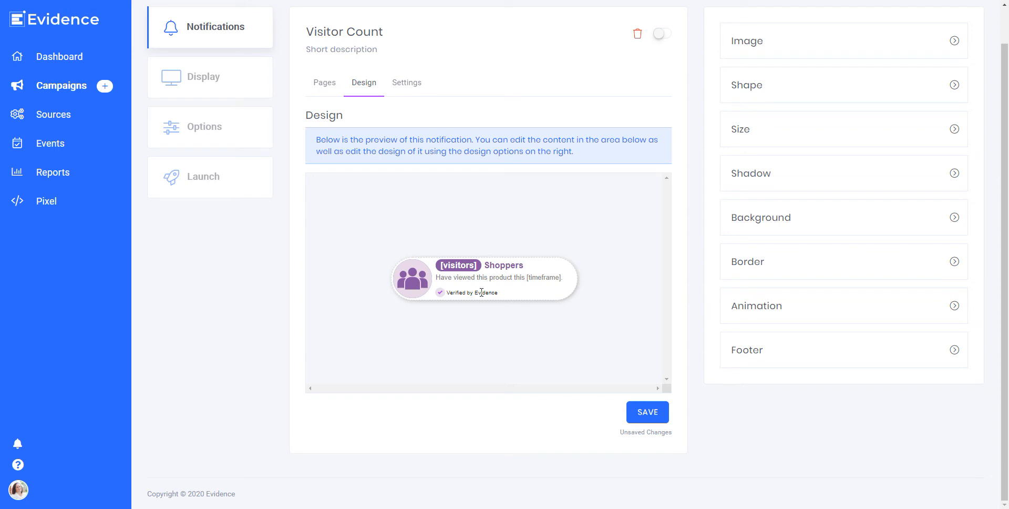
{"action": "left_click", "coordinate": [648, 416]}
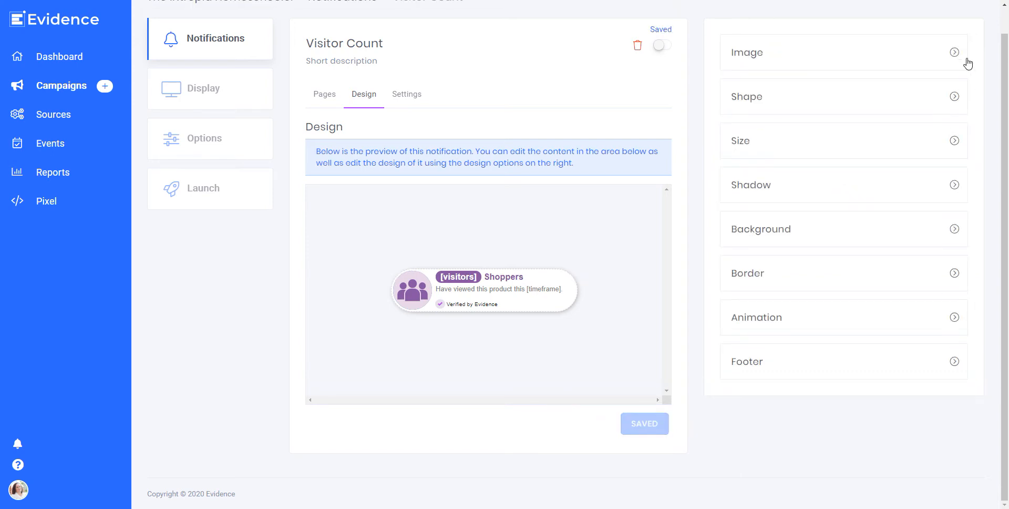
Revisit the notification's image options, try the blue single-person image from the library, and restore the purple group image
{"action": "left_click", "coordinate": [955, 52]}
{"action": "scroll", "coordinate": [957, 59], "scroll_direction": "down", "scroll_amount": 4}
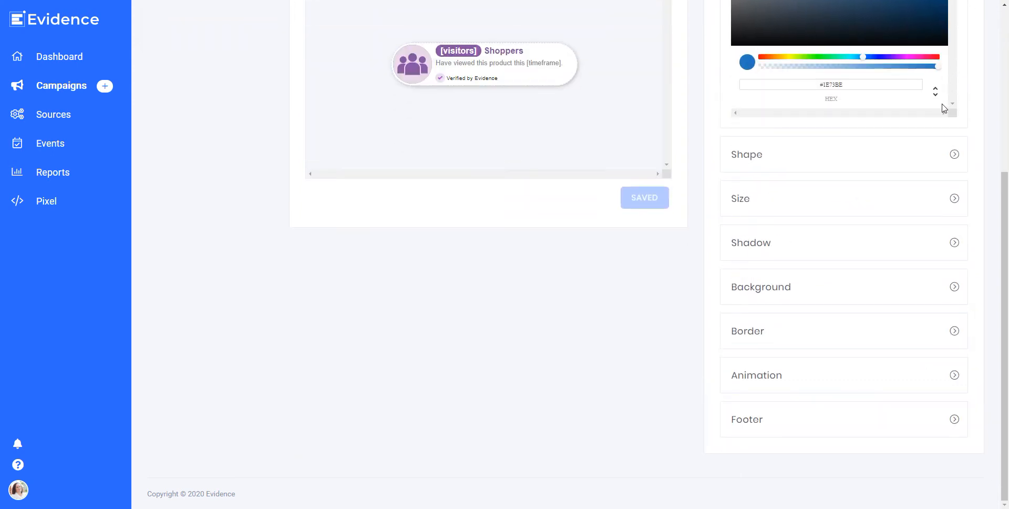
{"action": "scroll", "coordinate": [984, 47], "scroll_direction": "up", "scroll_amount": 5}
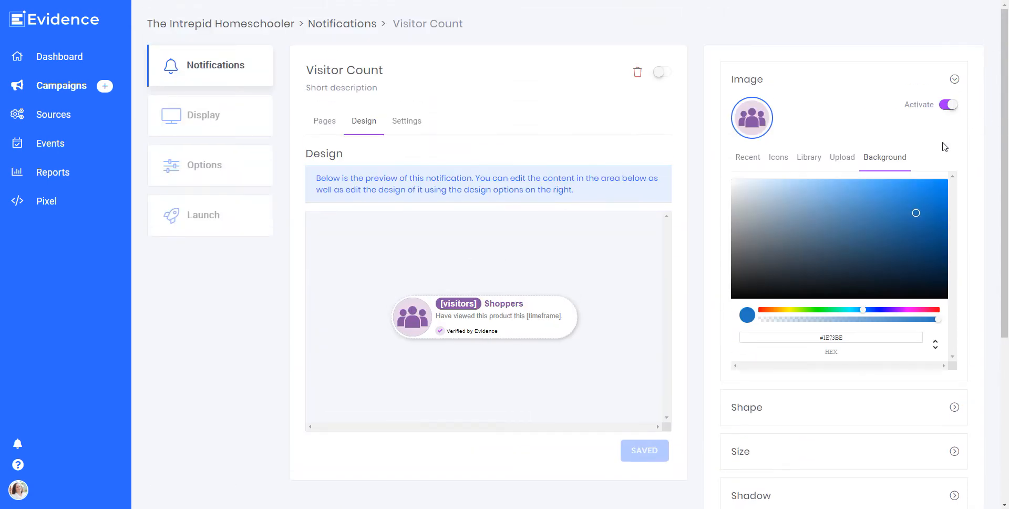
{"action": "left_click", "coordinate": [955, 80]}
{"action": "left_click", "coordinate": [955, 80]}
{"action": "left_click", "coordinate": [787, 160]}
{"action": "left_click", "coordinate": [747, 157]}
{"action": "left_click", "coordinate": [823, 161]}
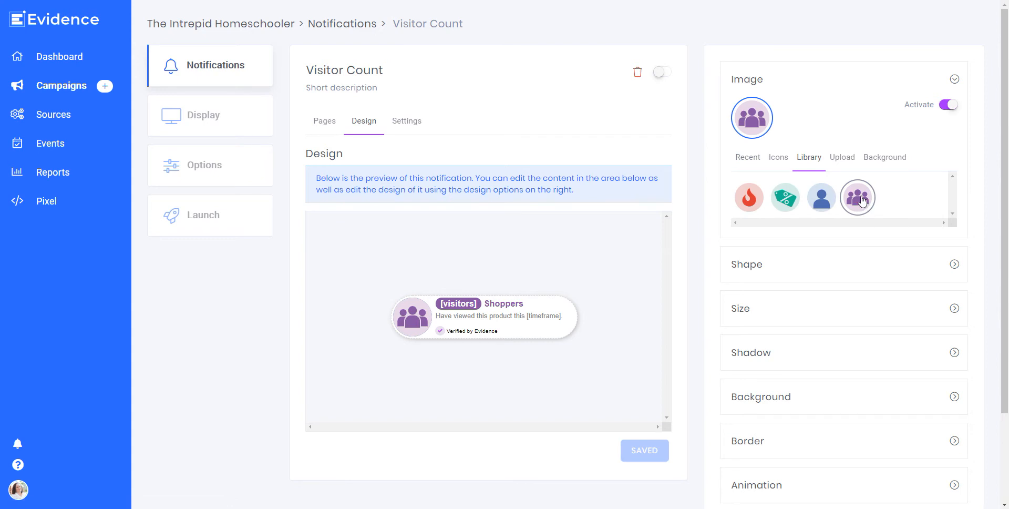
{"action": "left_click", "coordinate": [822, 198]}
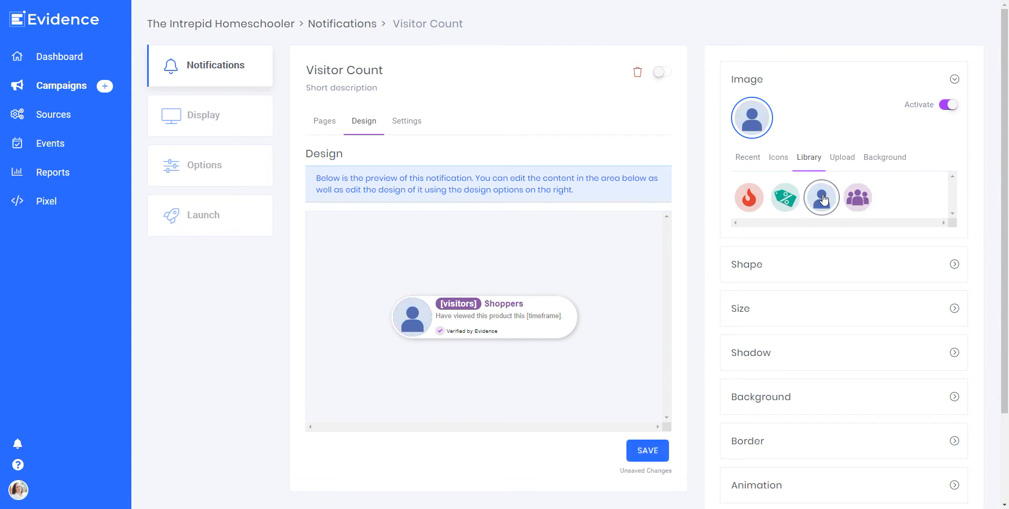
{"action": "left_click", "coordinate": [857, 198]}
{"action": "left_click", "coordinate": [955, 78]}
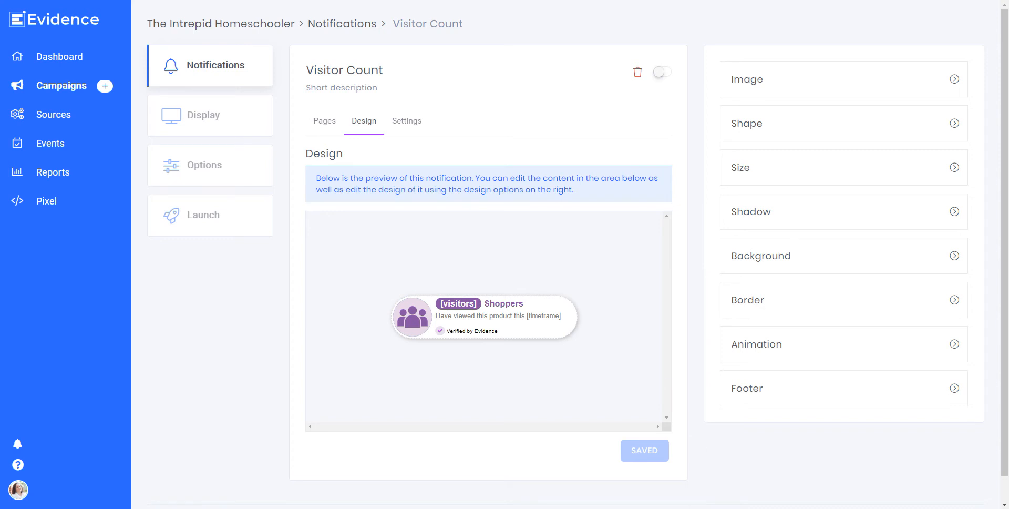
Activate the Visitor Count notification and open a new incognito browser window for testing it
{"action": "left_click", "coordinate": [664, 73]}
{"action": "left_click", "coordinate": [400, 508]}
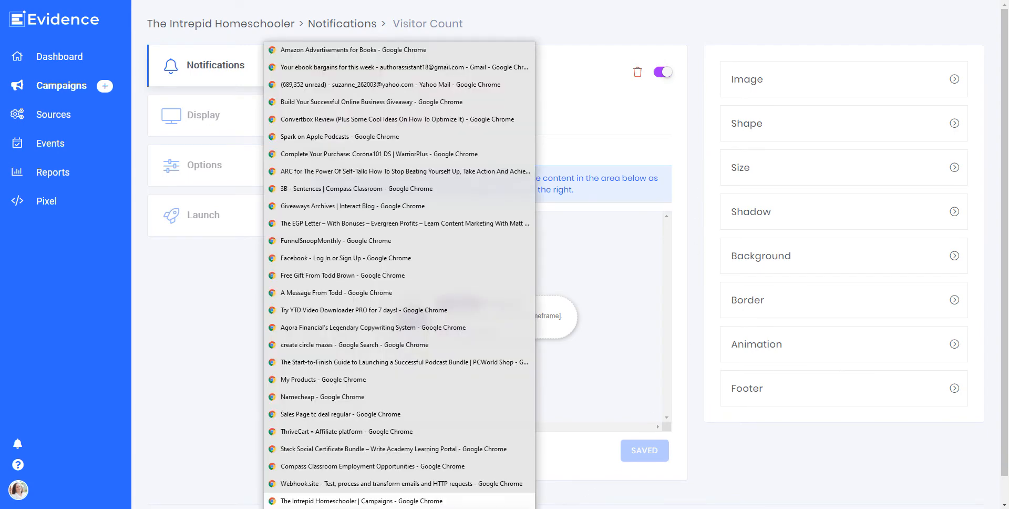
{"action": "right_click", "coordinate": [400, 508]}
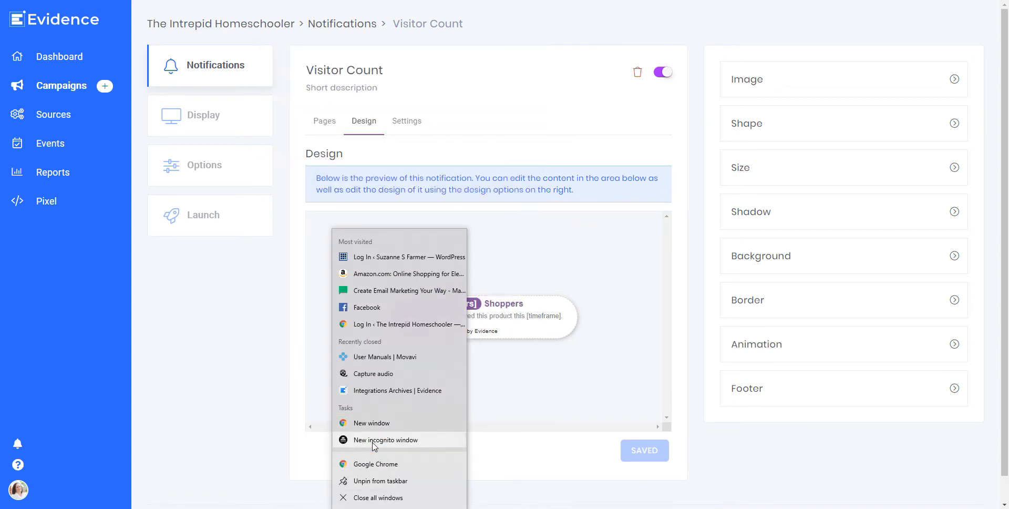
{"action": "left_click", "coordinate": [372, 441]}
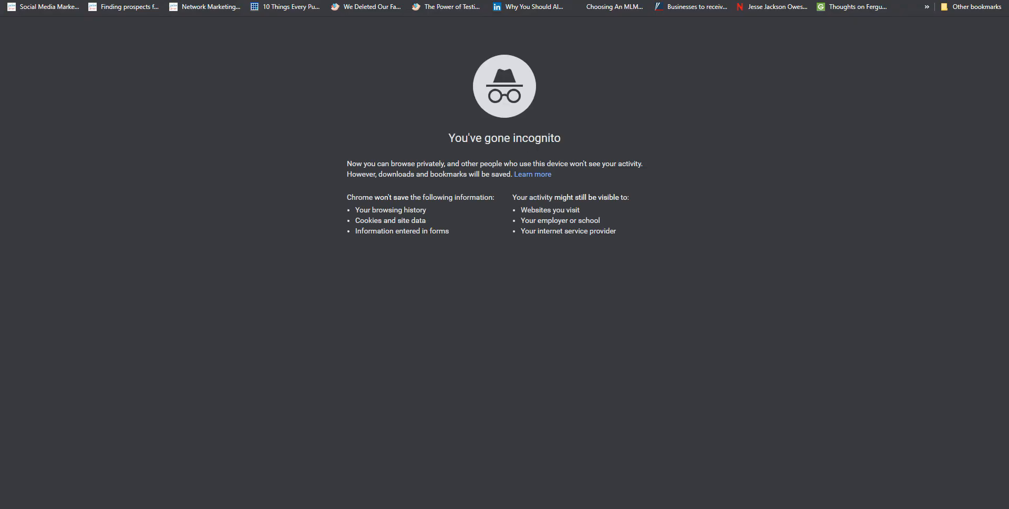
Load the Love Notes for Kids Video Opt-In page in the incognito window and check it for the visitor notification
{"action": "type", "text": "the"}
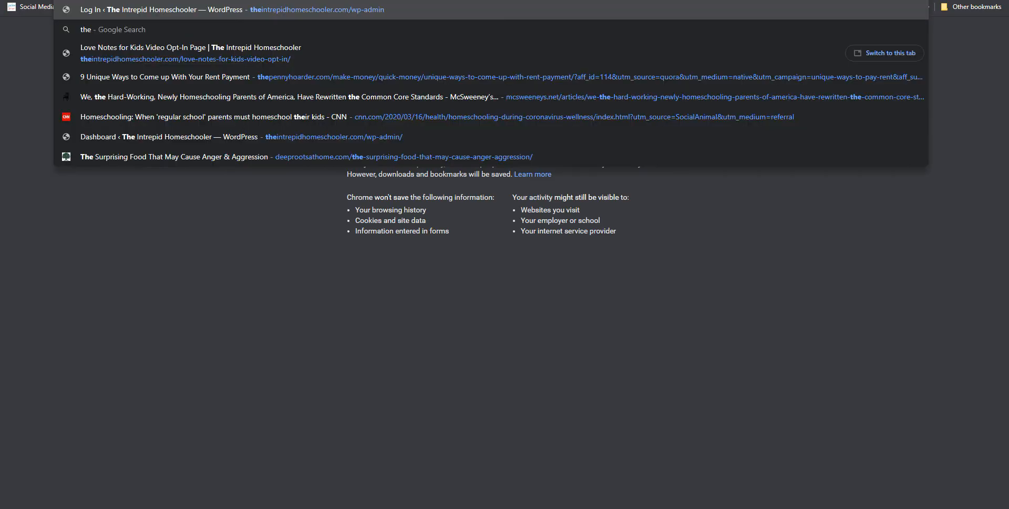
{"action": "key", "text": "Down"}
{"action": "key", "text": "Down"}
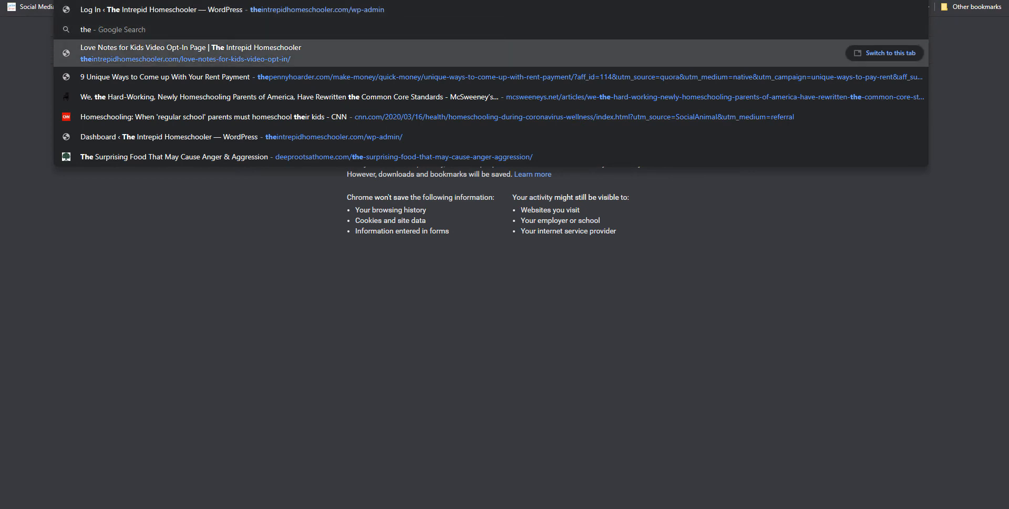
{"action": "key", "text": "Return"}
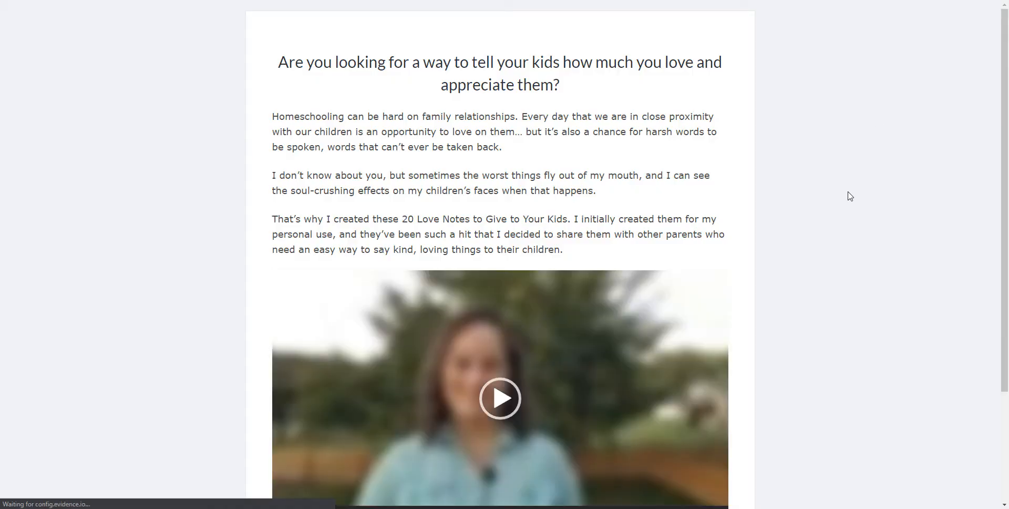
{"action": "scroll", "coordinate": [842, 164], "scroll_direction": "down", "scroll_amount": 1}
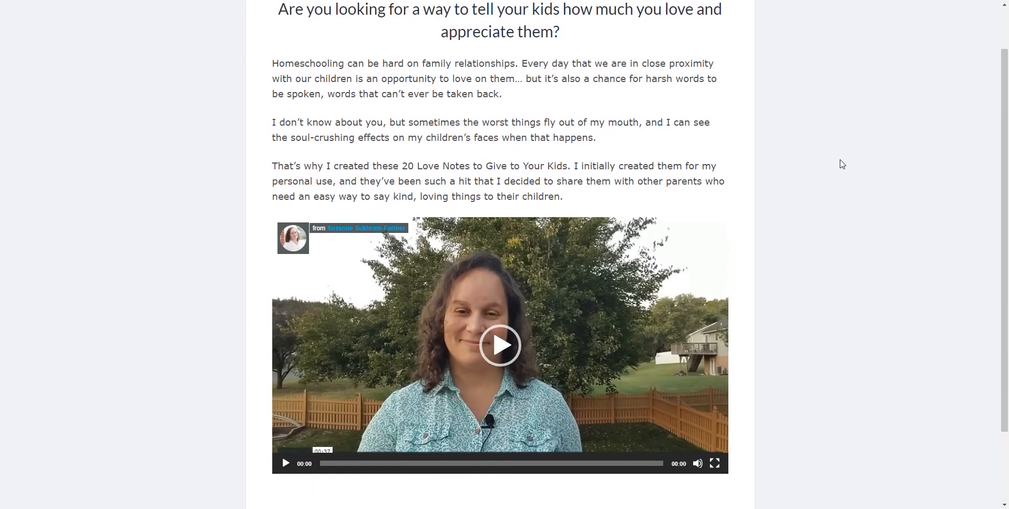
{"action": "scroll", "coordinate": [842, 164], "scroll_direction": "down", "scroll_amount": 2}
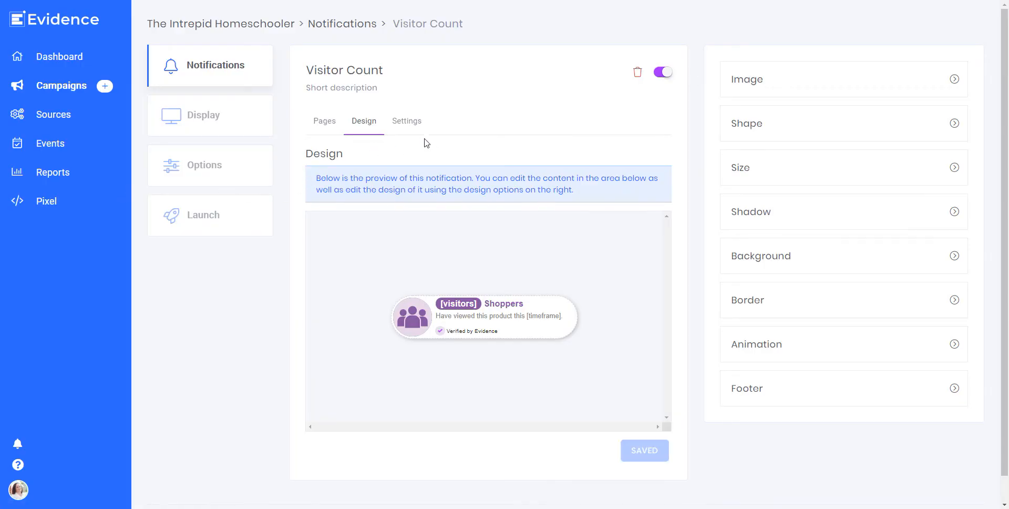
Set the notification's minimum visitor threshold to 1 and the visitors timeframe to LIVE
{"action": "left_click", "coordinate": [423, 127]}
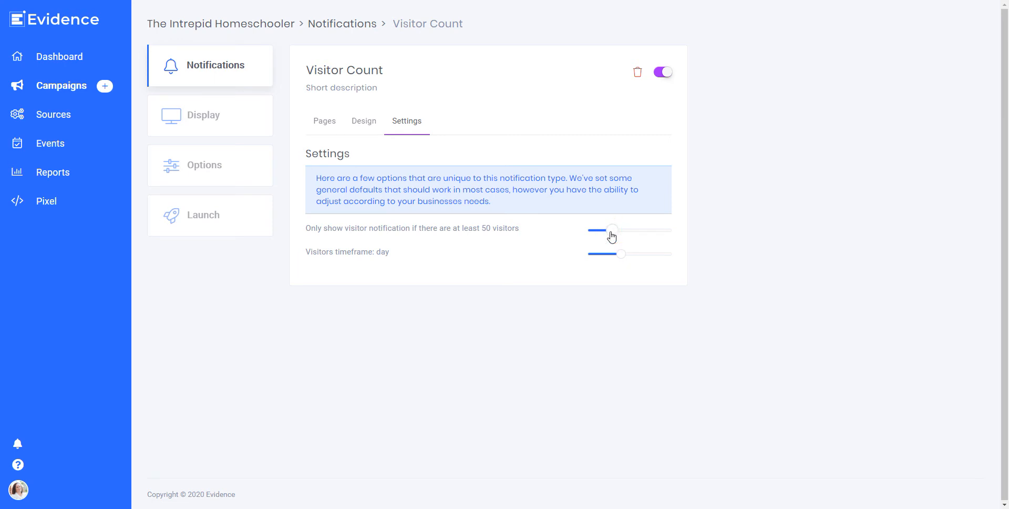
{"action": "left_click_drag", "start_coordinate": [611, 236], "coordinate": [590, 238]}
{"action": "mouse_move", "coordinate": [622, 256]}
{"action": "left_mouse_down"}
{"action": "mouse_move", "coordinate": [605, 256]}
{"action": "mouse_move", "coordinate": [674, 257]}
{"action": "mouse_move", "coordinate": [619, 262]}
{"action": "left_mouse_up"}
{"action": "left_click_drag", "start_coordinate": [617, 261], "coordinate": [590, 261]}
Switch to the Love Notes opt-in page, reload it, and check it again for the visitor notification
{"action": "mouse_move", "coordinate": [400, 508]}
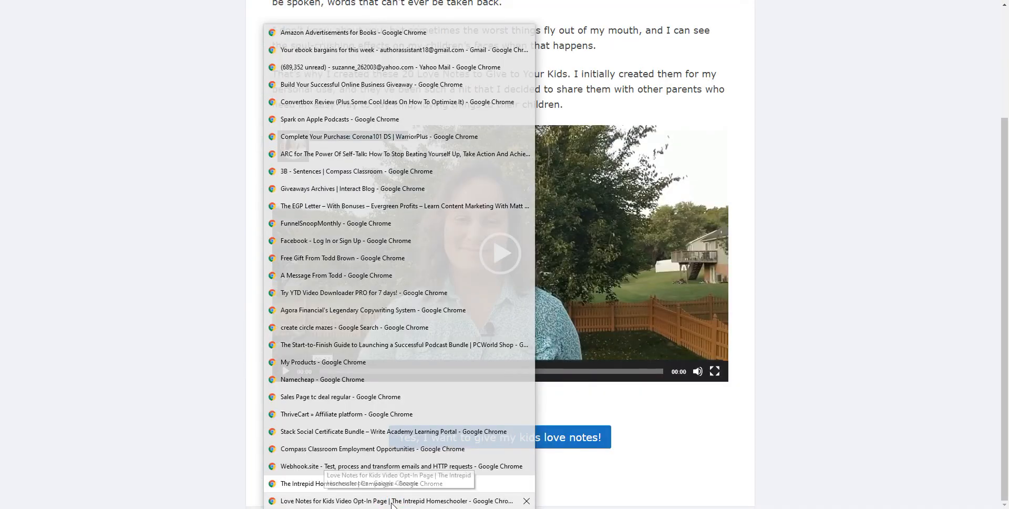
{"action": "left_click", "coordinate": [391, 502]}
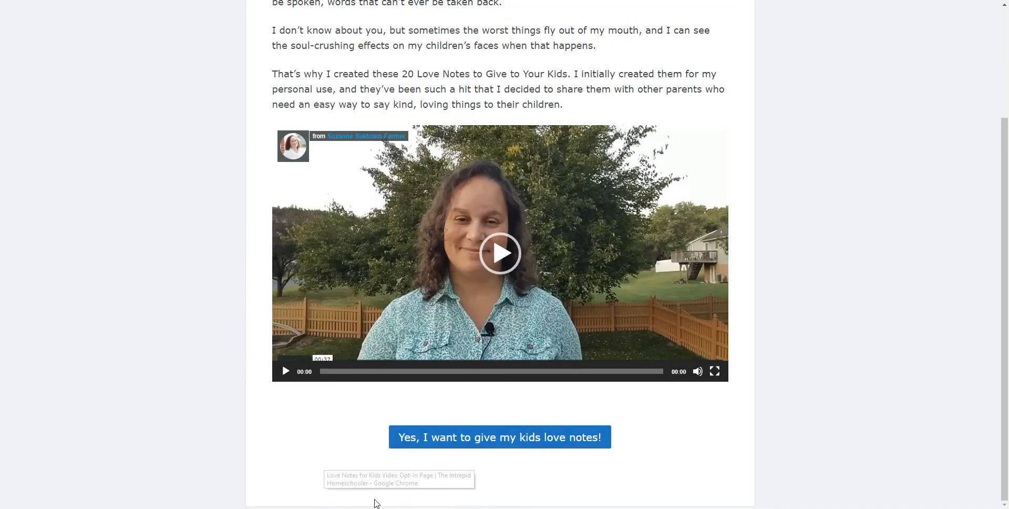
{"action": "left_click", "coordinate": [51, 1]}
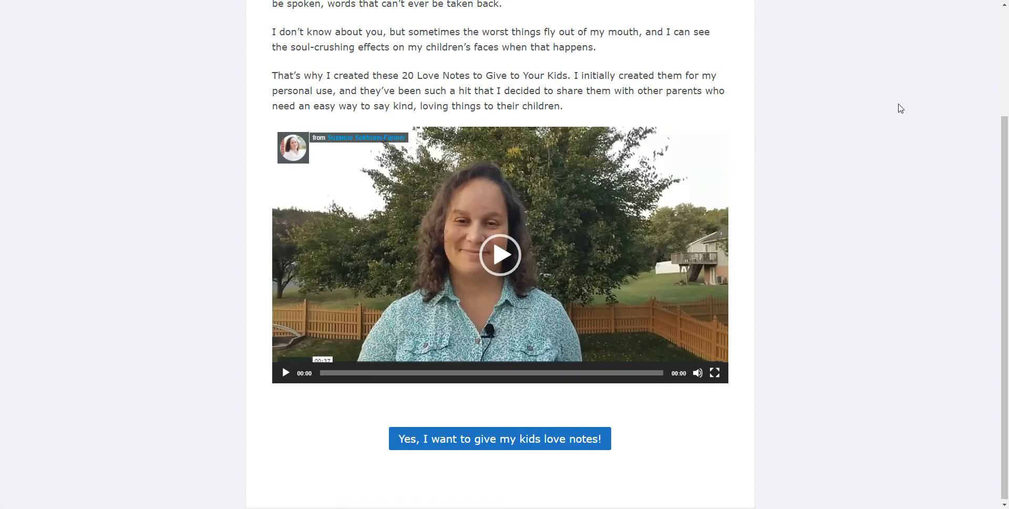
{"action": "scroll", "coordinate": [900, 122], "scroll_direction": "up", "scroll_amount": 3}
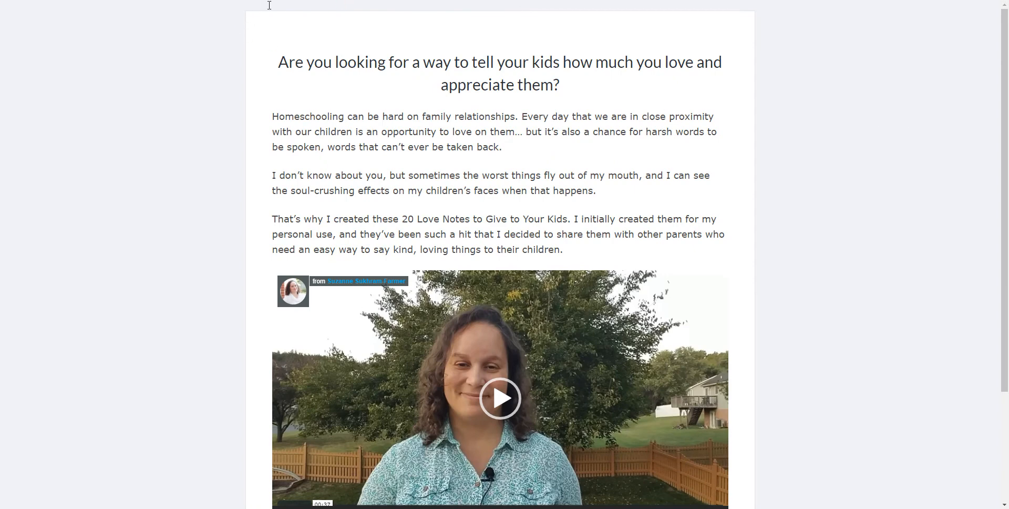
{"action": "key", "text": "Delete"}
{"action": "key", "text": "Delete"}
{"action": "key", "text": "Delete"}
{"action": "key", "text": "Delete"}
{"action": "key", "text": "Delete"}
{"action": "key", "text": "Delete"}
{"action": "key", "text": "Delete"}
{"action": "key", "text": "Delete"}
{"action": "key", "text": "Delete"}
{"action": "key", "text": "Delete"}
{"action": "key", "text": "Delete"}
{"action": "key", "text": "Delete"}
{"action": "key", "text": "Delete"}
{"action": "key", "text": "Delete"}
{"action": "key", "text": "Delete"}
{"action": "key", "text": "Delete"}
{"action": "key", "text": "Delete"}
{"action": "key", "text": "Delete"}
{"action": "key", "text": "Delete"}
{"action": "key", "text": "Delete"}
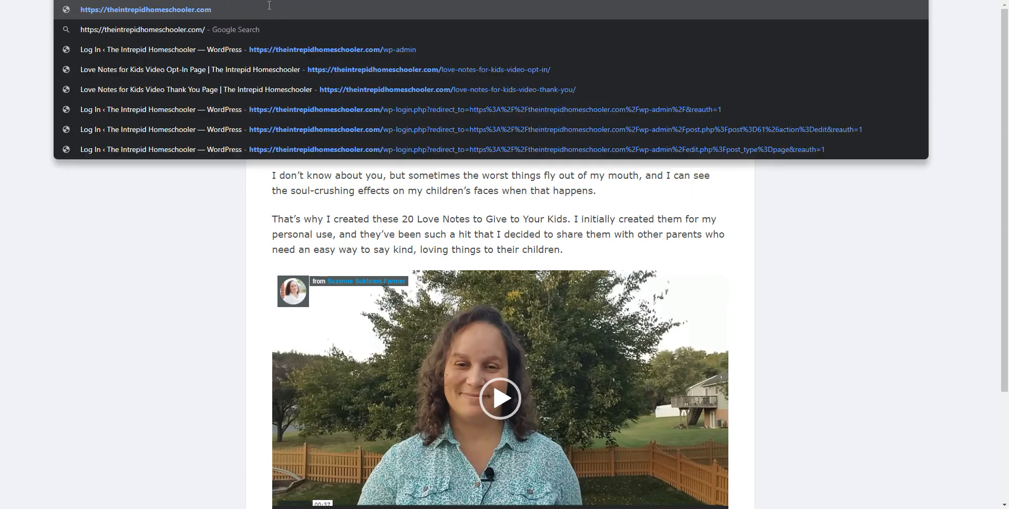
{"action": "key", "text": "Return"}
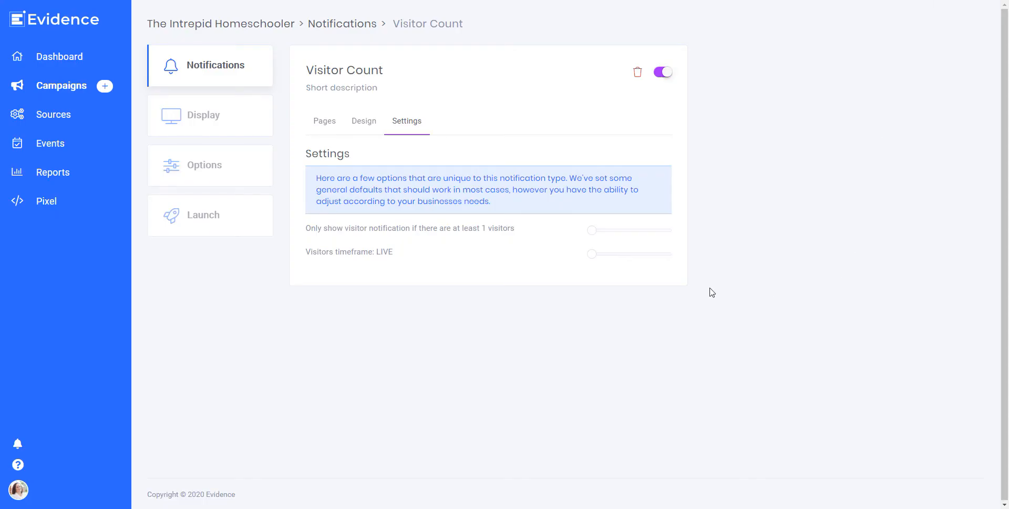
Review the notification's counted pages and the campaign's display pages, and advance to the campaign options
{"action": "left_click", "coordinate": [329, 129]}
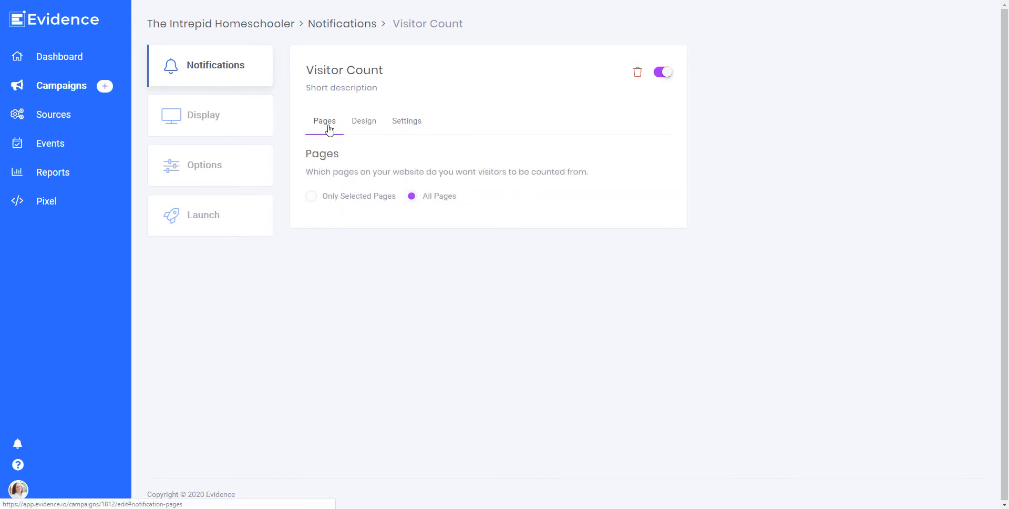
{"action": "left_click", "coordinate": [217, 120]}
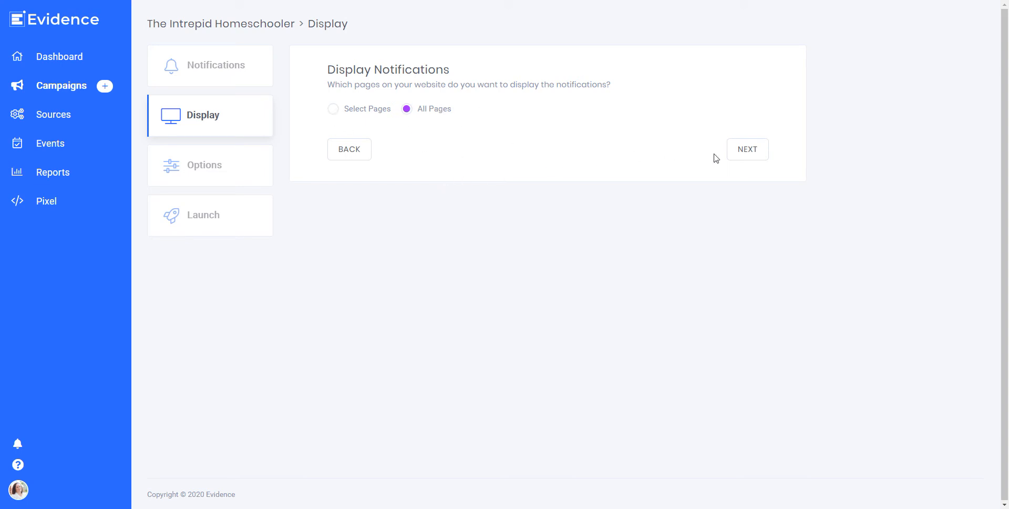
{"action": "left_click", "coordinate": [748, 150]}
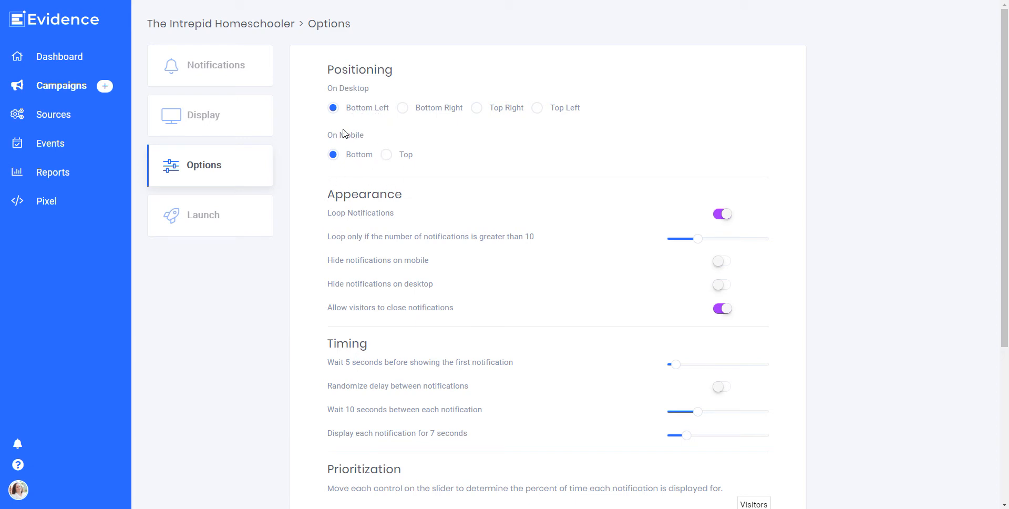
Try adjusting the notification loop threshold, return it to 10, and look over the remaining campaign options
{"action": "scroll", "coordinate": [321, 203], "scroll_direction": "down", "scroll_amount": 1}
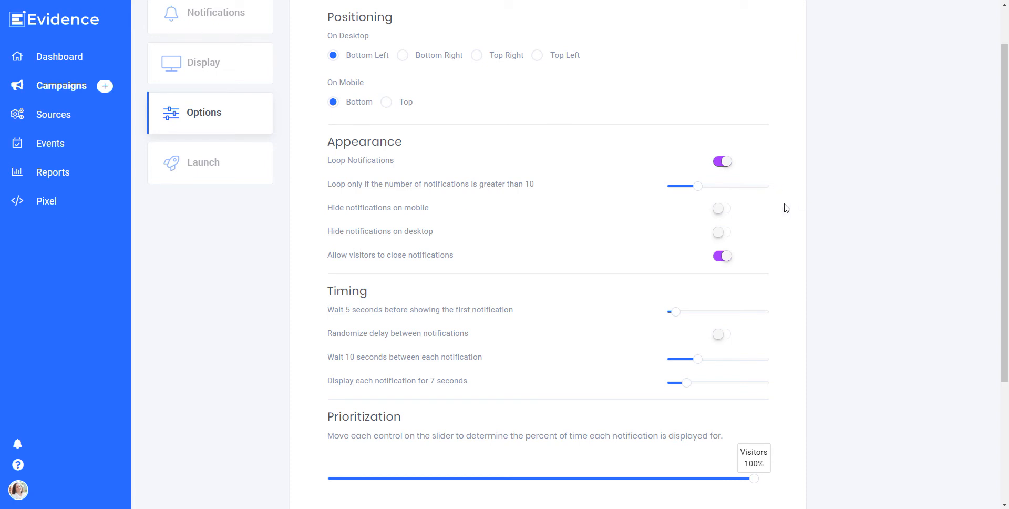
{"action": "mouse_move", "coordinate": [698, 188]}
{"action": "left_mouse_down"}
{"action": "mouse_move", "coordinate": [782, 190]}
{"action": "mouse_move", "coordinate": [675, 191]}
{"action": "mouse_move", "coordinate": [694, 193]}
{"action": "left_mouse_up"}
{"action": "left_click_drag", "start_coordinate": [698, 193], "coordinate": [698, 193]}
{"action": "scroll", "coordinate": [759, 243], "scroll_direction": "down", "scroll_amount": 2}
{"action": "scroll", "coordinate": [759, 243], "scroll_direction": "up", "scroll_amount": 2}
{"action": "scroll", "coordinate": [776, 238], "scroll_direction": "down", "scroll_amount": 1}
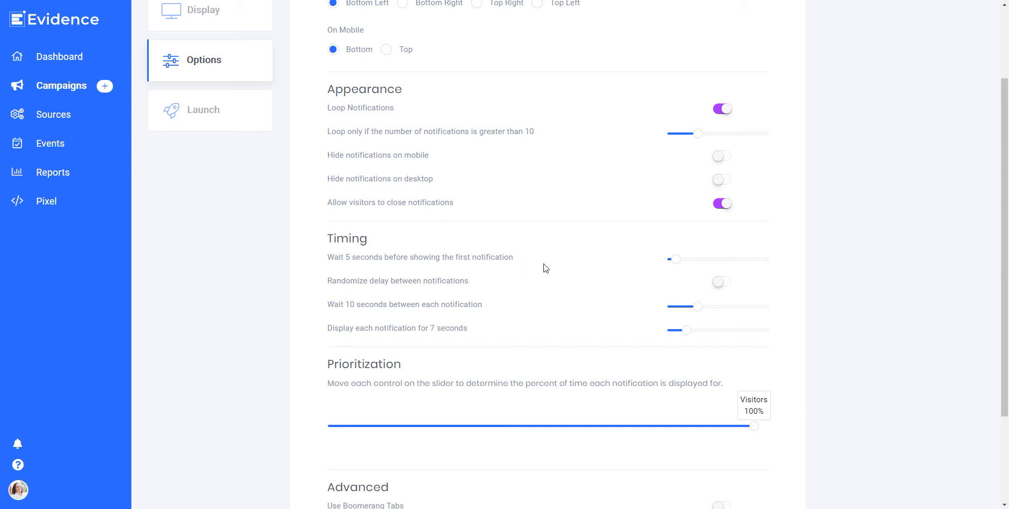
Try a 60-minute wait, then set the delay before showing the first notification to 0 seconds
{"action": "left_click_drag", "start_coordinate": [674, 261], "coordinate": [793, 261]}
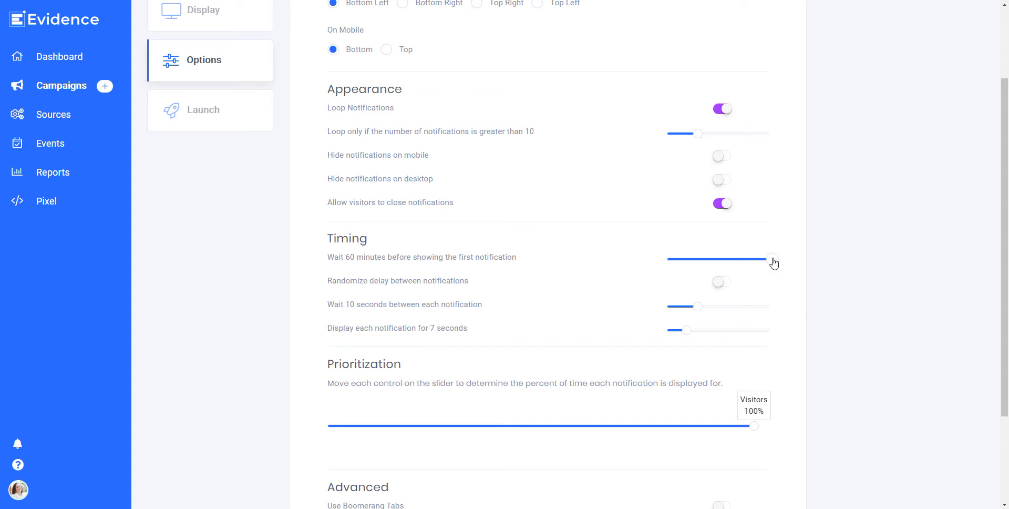
{"action": "left_click_drag", "start_coordinate": [768, 261], "coordinate": [681, 264]}
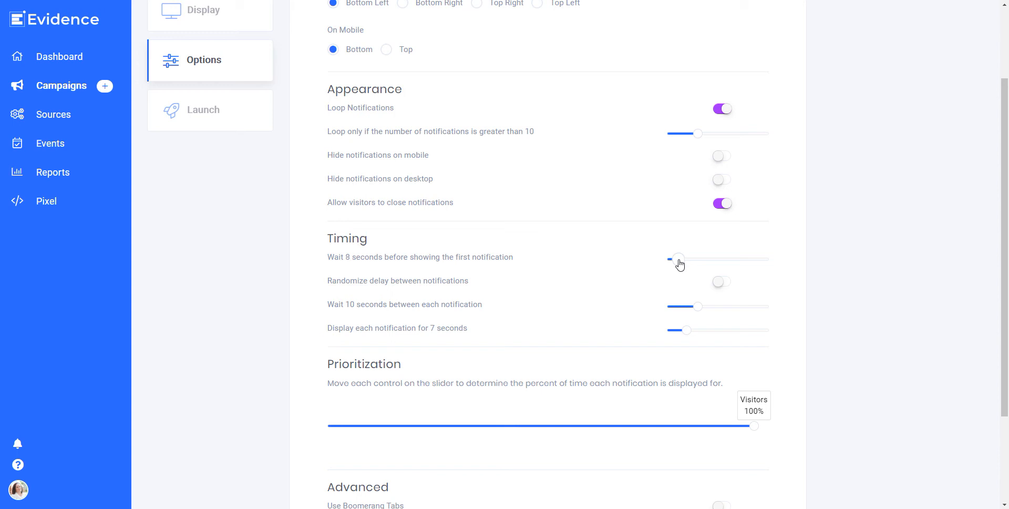
{"action": "left_click_drag", "start_coordinate": [680, 264], "coordinate": [665, 264]}
Compare the timing options with the randomized delay between notifications on and off, and leave it enabled
{"action": "scroll", "coordinate": [571, 270], "scroll_direction": "down", "scroll_amount": 1}
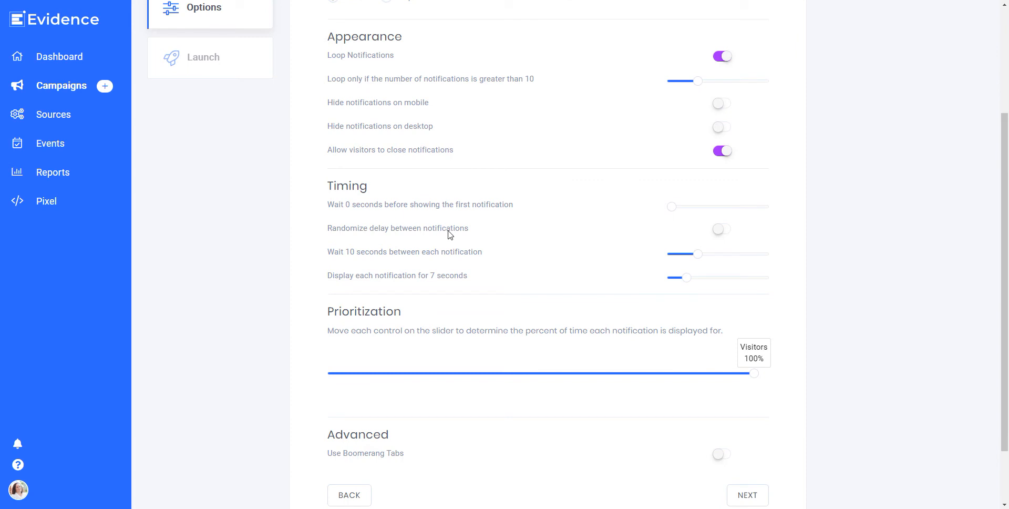
{"action": "left_click", "coordinate": [724, 230]}
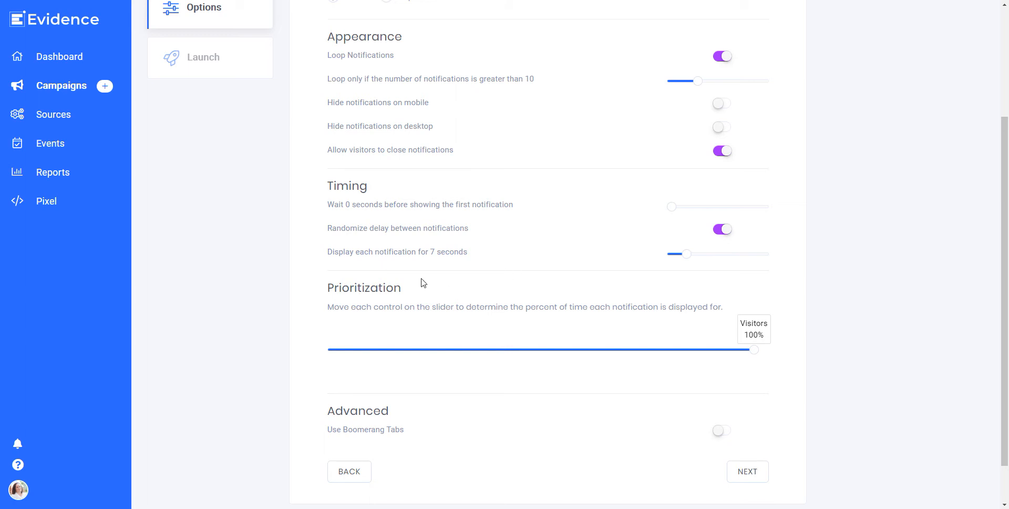
{"action": "left_click", "coordinate": [719, 234]}
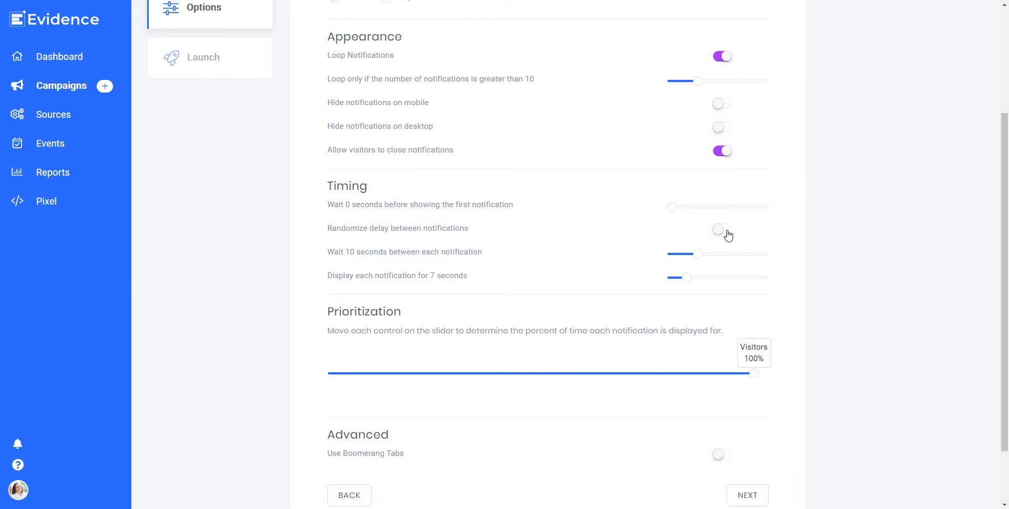
{"action": "left_click", "coordinate": [724, 233]}
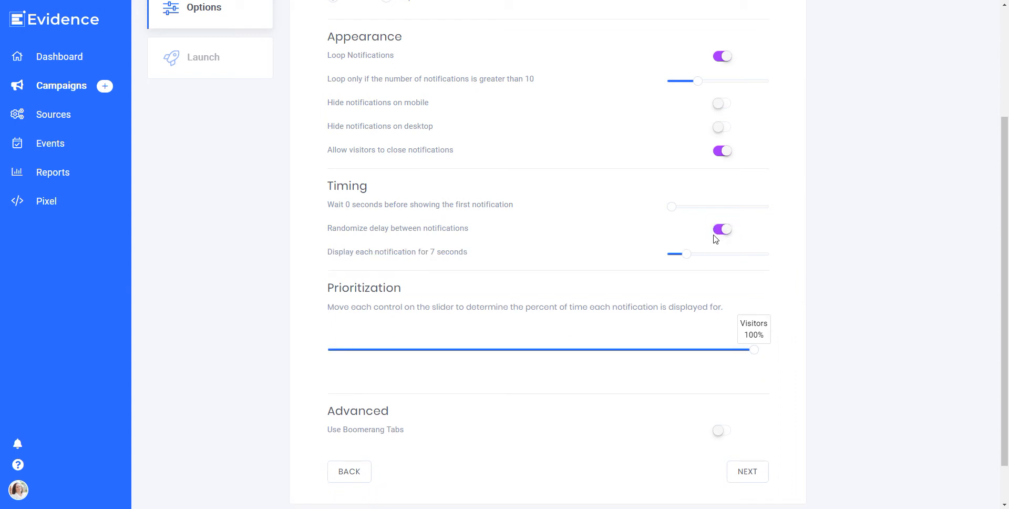
{"action": "left_click", "coordinate": [717, 233]}
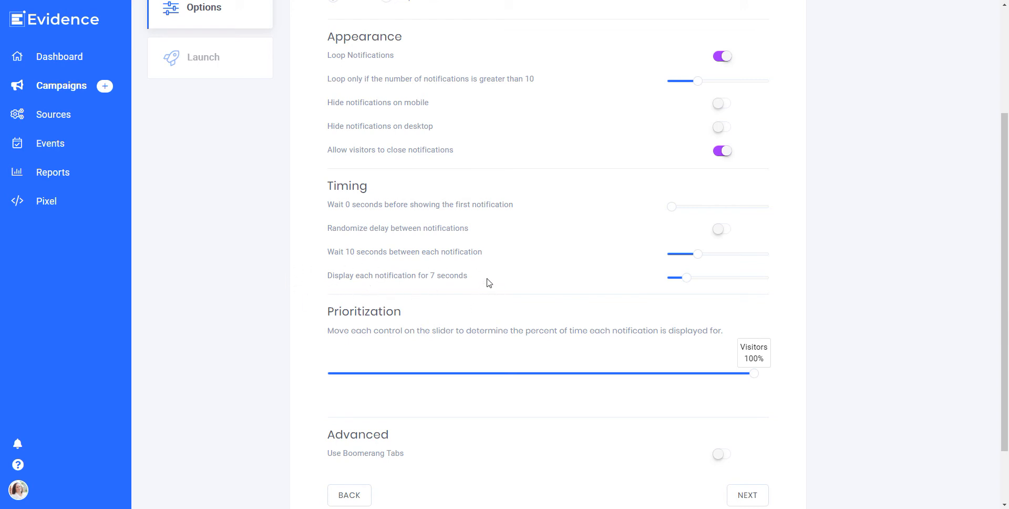
{"action": "left_click", "coordinate": [728, 234]}
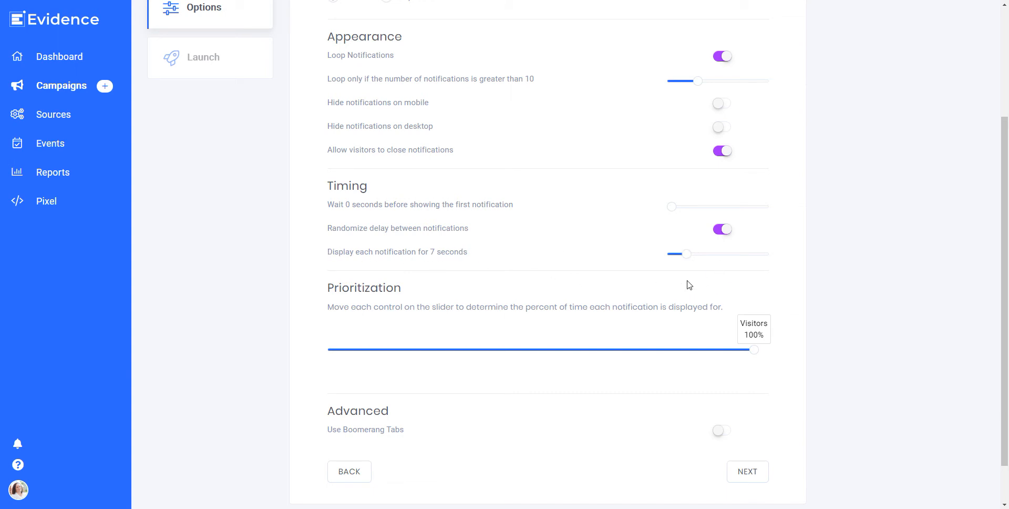
Try turning off the randomized delay between notifications, and turn it back on
{"action": "scroll", "coordinate": [826, 300], "scroll_direction": "down", "scroll_amount": 1}
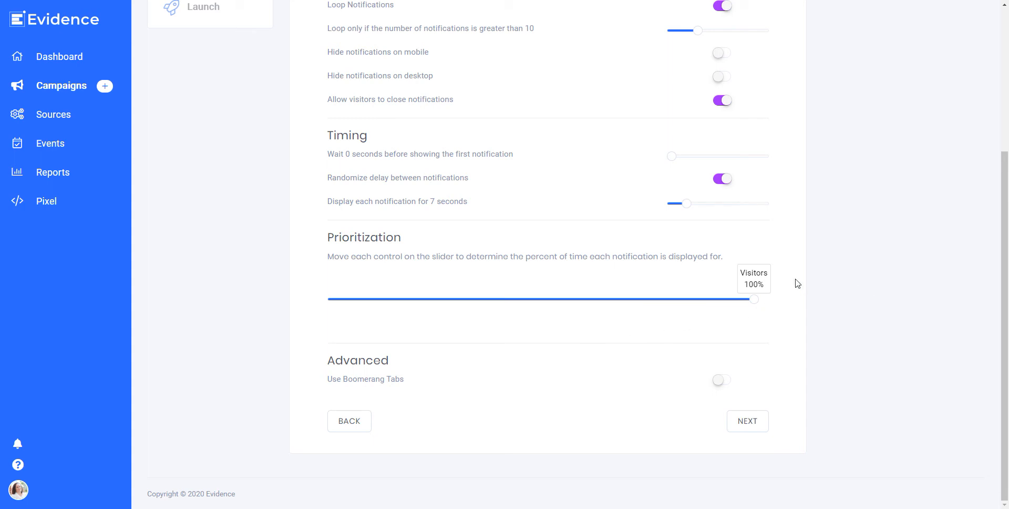
{"action": "left_click", "coordinate": [716, 185]}
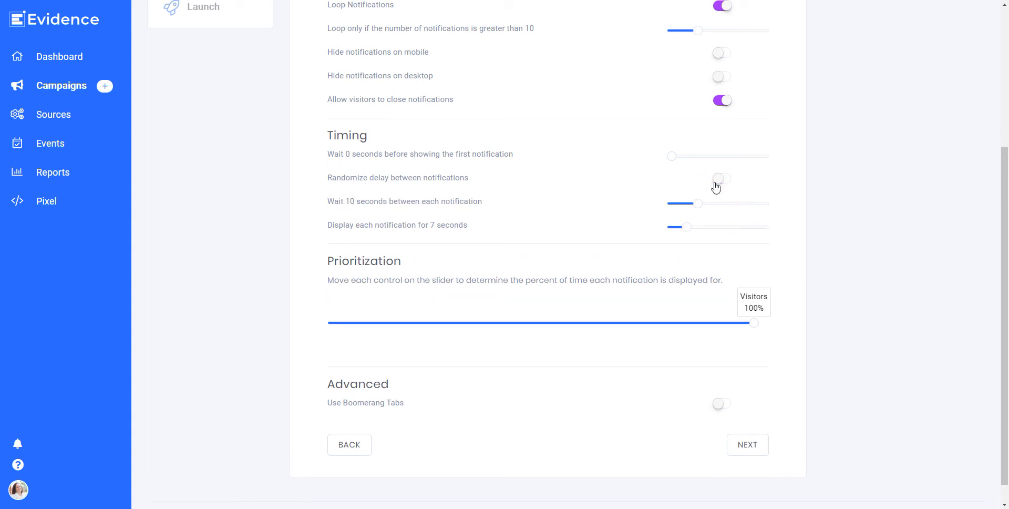
{"action": "left_click", "coordinate": [728, 183]}
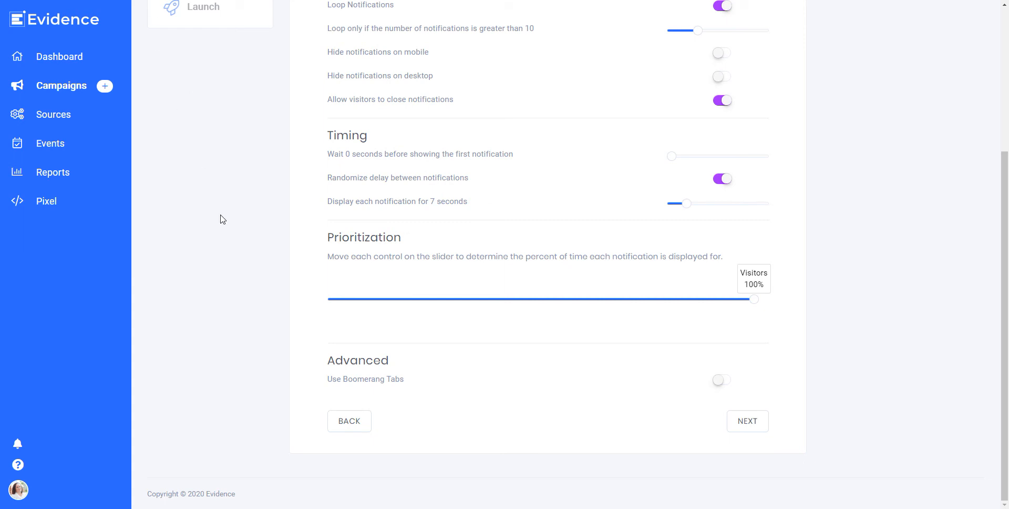
Look over the Boomerang Tabs setting and the remaining campaign options, and advance to the launch page
{"action": "left_click", "coordinate": [725, 380]}
{"action": "scroll", "coordinate": [587, 398], "scroll_direction": "up", "scroll_amount": 2}
{"action": "scroll", "coordinate": [587, 398], "scroll_direction": "down", "scroll_amount": 2}
{"action": "left_click", "coordinate": [743, 424]}
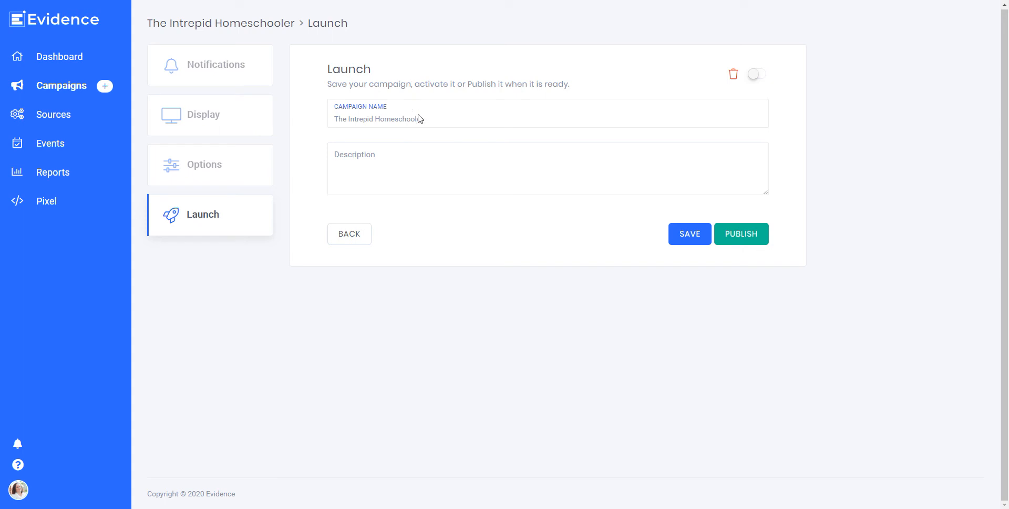
Save the Intrepid Homeschooler campaign, activate it and publish it
{"action": "left_click", "coordinate": [693, 233]}
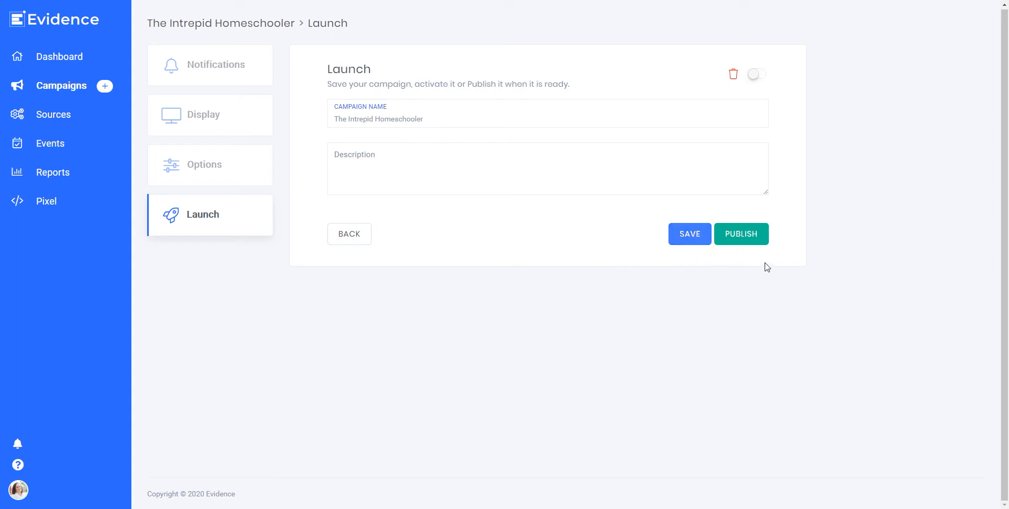
{"action": "left_click", "coordinate": [763, 76]}
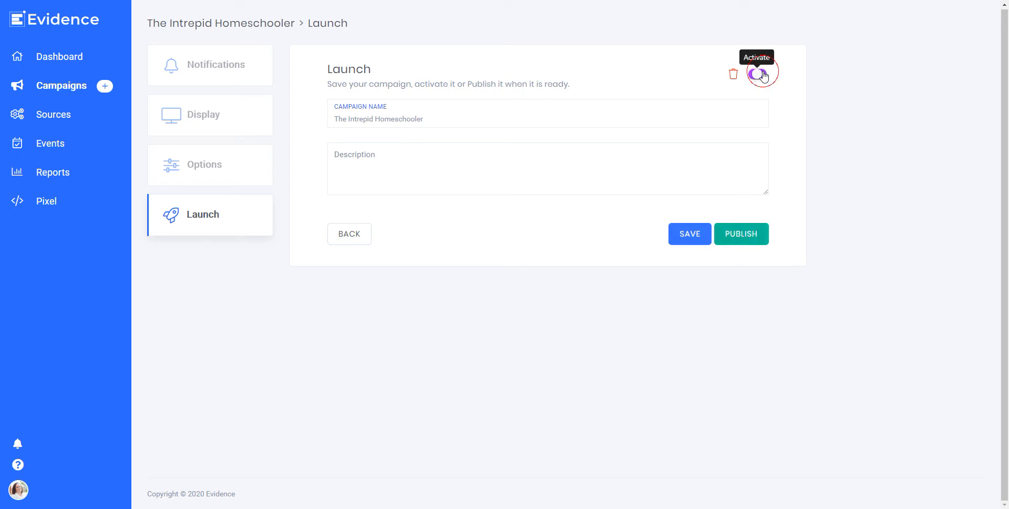
{"action": "left_click", "coordinate": [742, 232]}
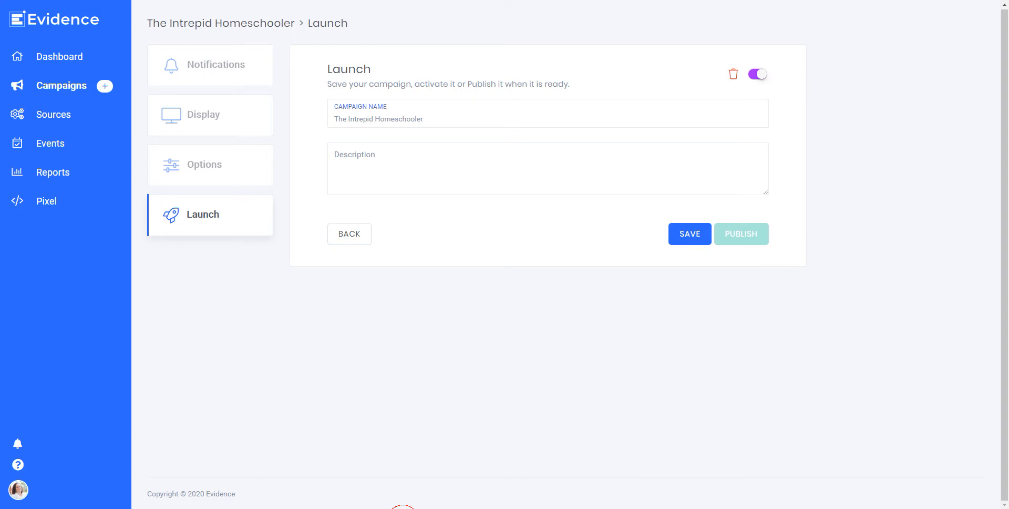
Check the published notification on the Intrepid Homeschooler site, and load Google in an incognito browser window
{"action": "left_click", "coordinate": [391, 500]}
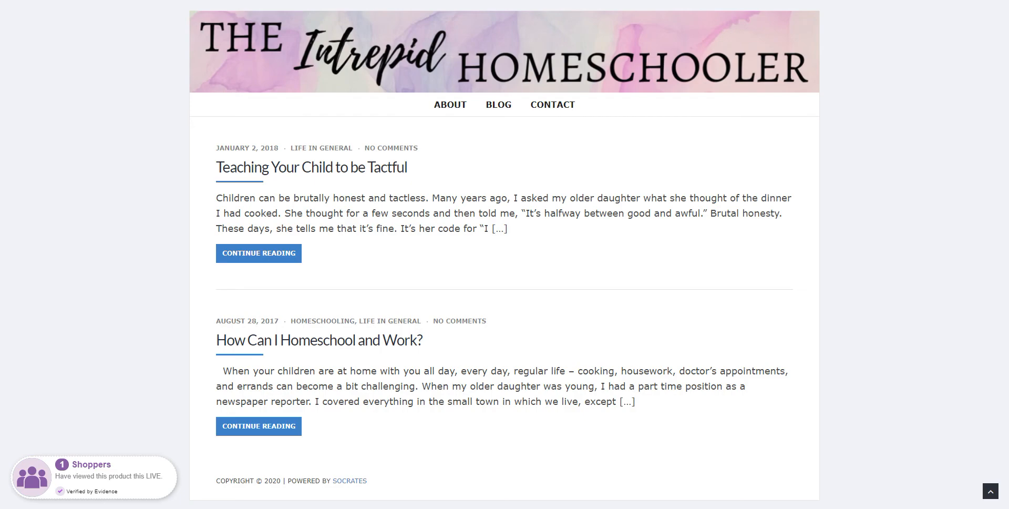
{"action": "key", "text": "ctrl+shift+n"}
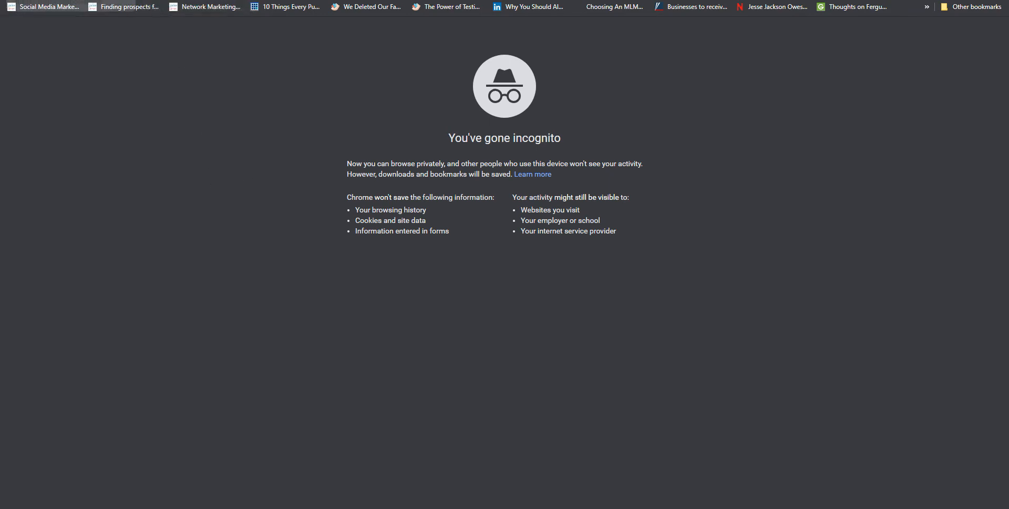
{"action": "key", "text": "ctrl+t"}
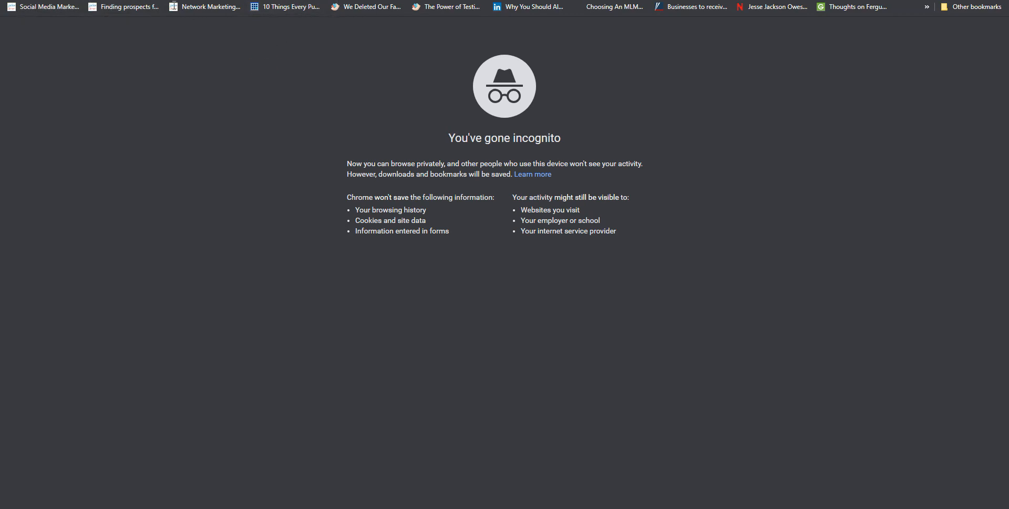
{"action": "type", "text": "google"}
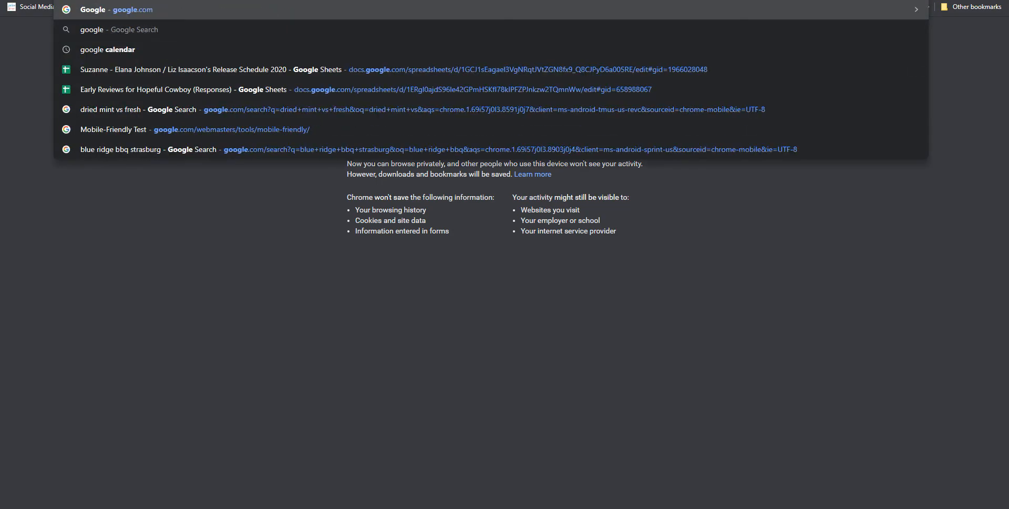
{"action": "key", "text": "Return"}
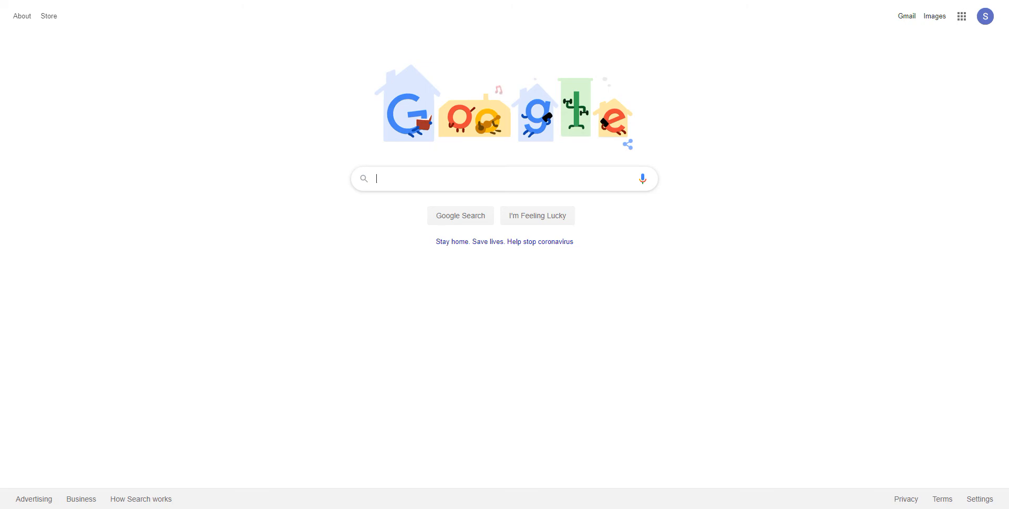
{"action": "key", "text": "ctrl+shift+n"}
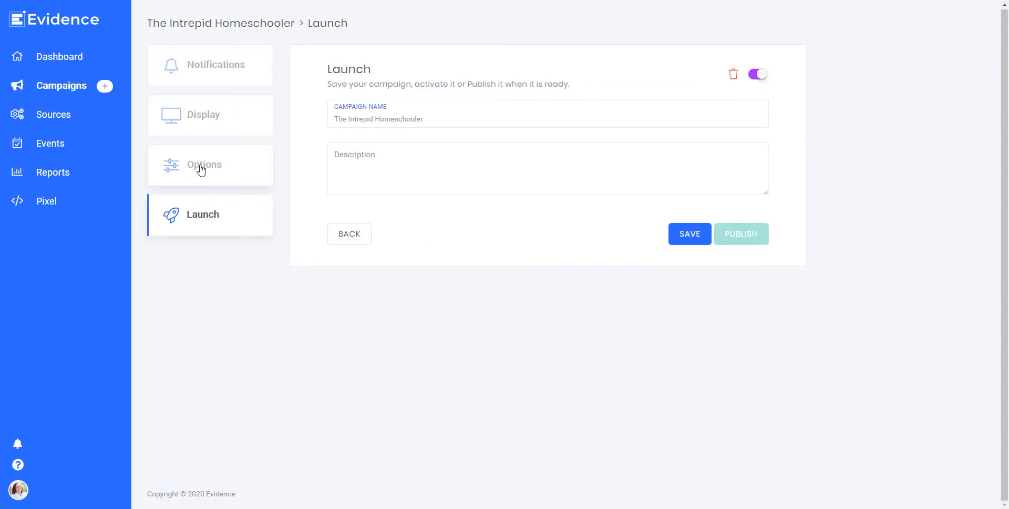
Revisit the campaign's options and display pages, and return to its notifications list
{"action": "left_click", "coordinate": [200, 167]}
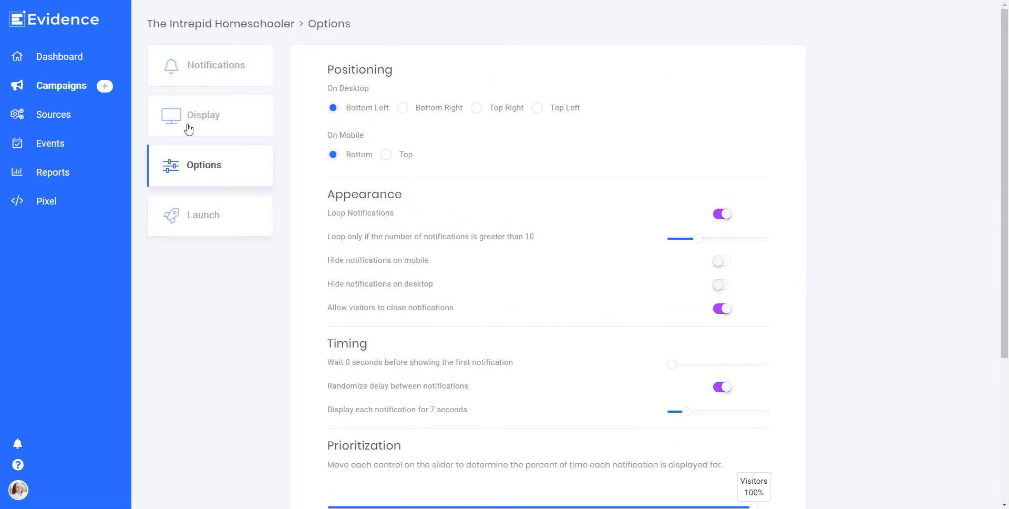
{"action": "left_click", "coordinate": [189, 129]}
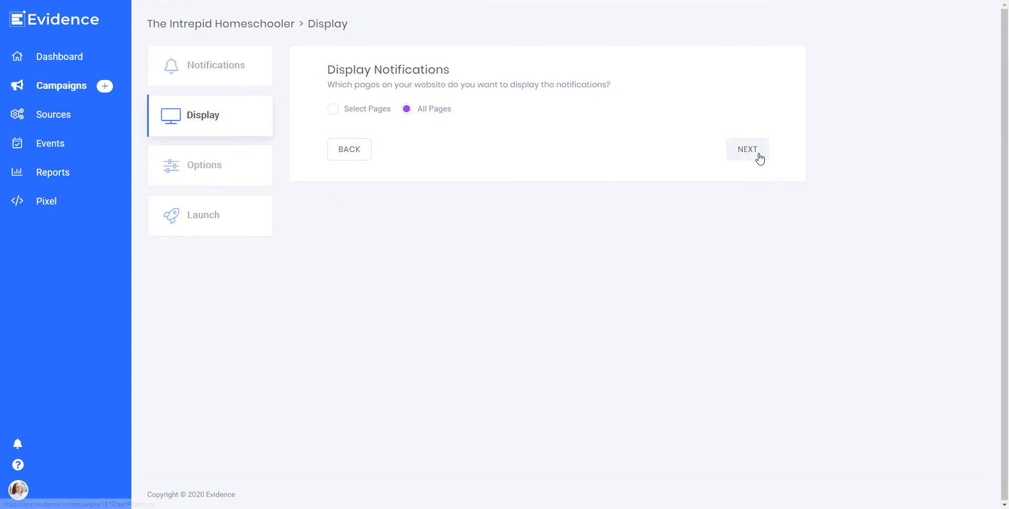
{"action": "left_click", "coordinate": [243, 69]}
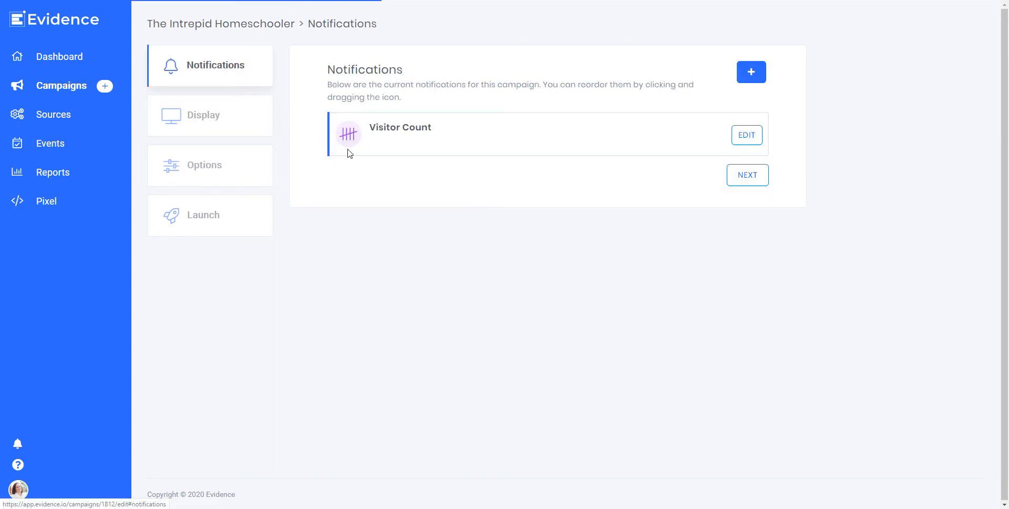
Raise the Visitor Count notification's visitors timeframe and its minimum number of visitors, and return to the notifications list
{"action": "left_click", "coordinate": [744, 137]}
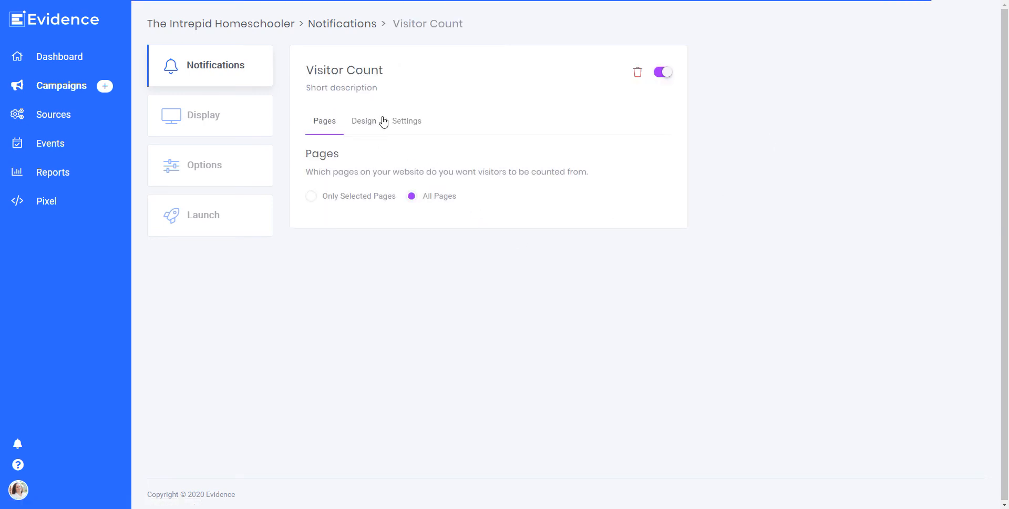
{"action": "left_click", "coordinate": [408, 121]}
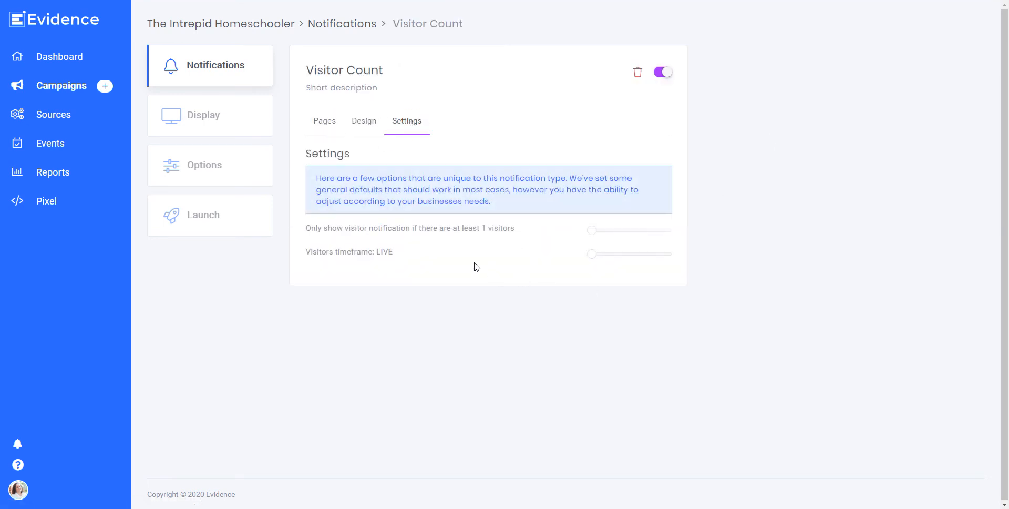
{"action": "left_click_drag", "start_coordinate": [592, 257], "coordinate": [624, 261]}
{"action": "left_click_drag", "start_coordinate": [592, 230], "coordinate": [613, 235]}
{"action": "left_click", "coordinate": [331, 29]}
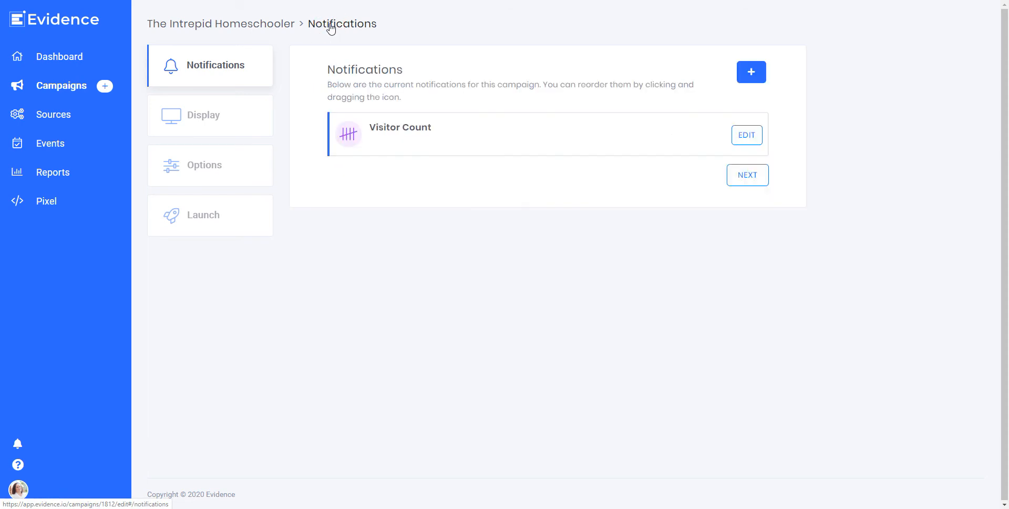
Create a new notification of the Announcements type named "Test for Blog Post"
{"action": "left_click", "coordinate": [752, 73]}
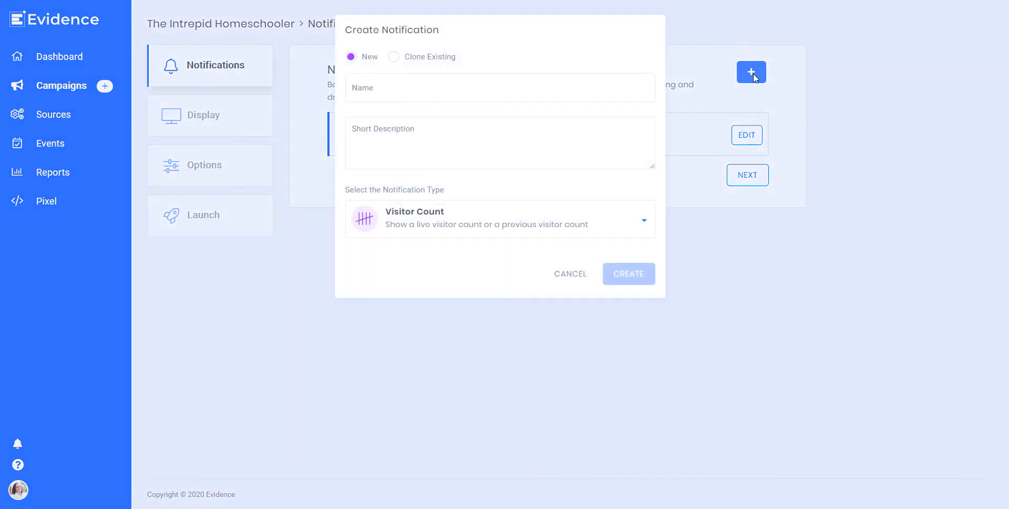
{"action": "left_click", "coordinate": [362, 91]}
{"action": "type", "text": "Test"}
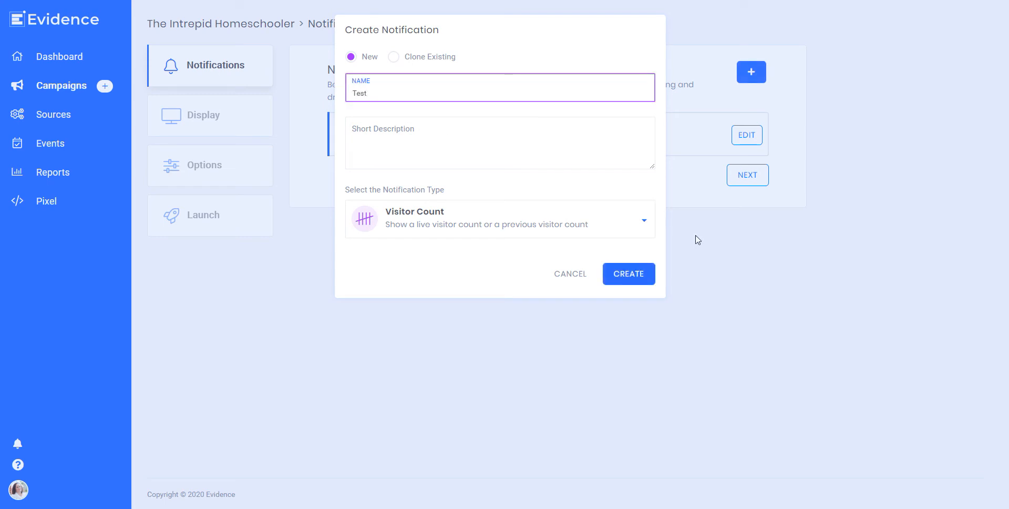
{"action": "left_click", "coordinate": [639, 225]}
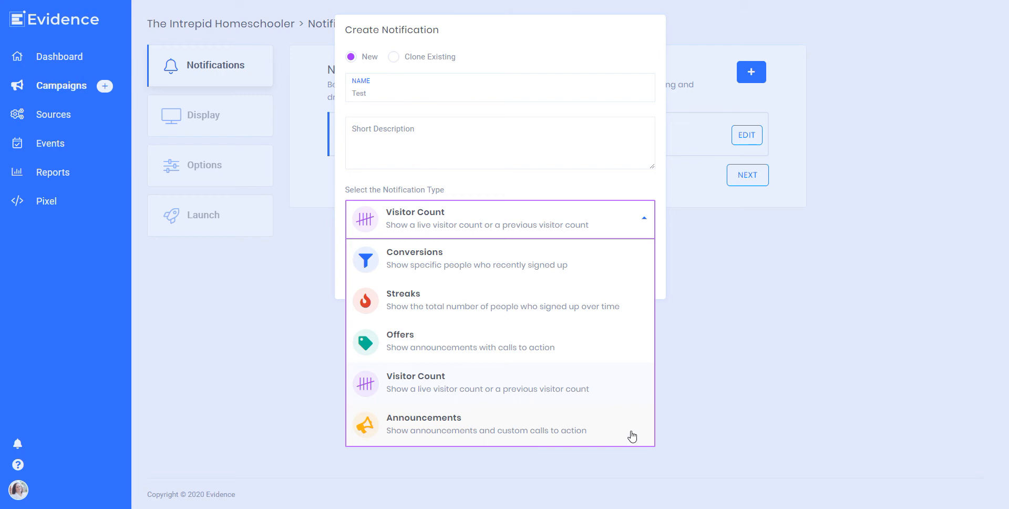
{"action": "left_click", "coordinate": [424, 432]}
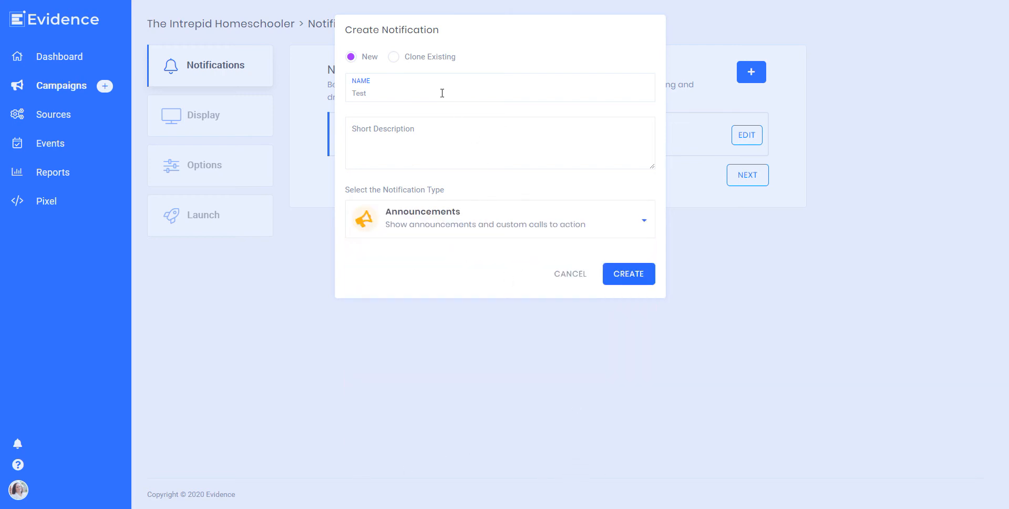
{"action": "left_click", "coordinate": [383, 95]}
{"action": "type", "text": "for Blog Post"}
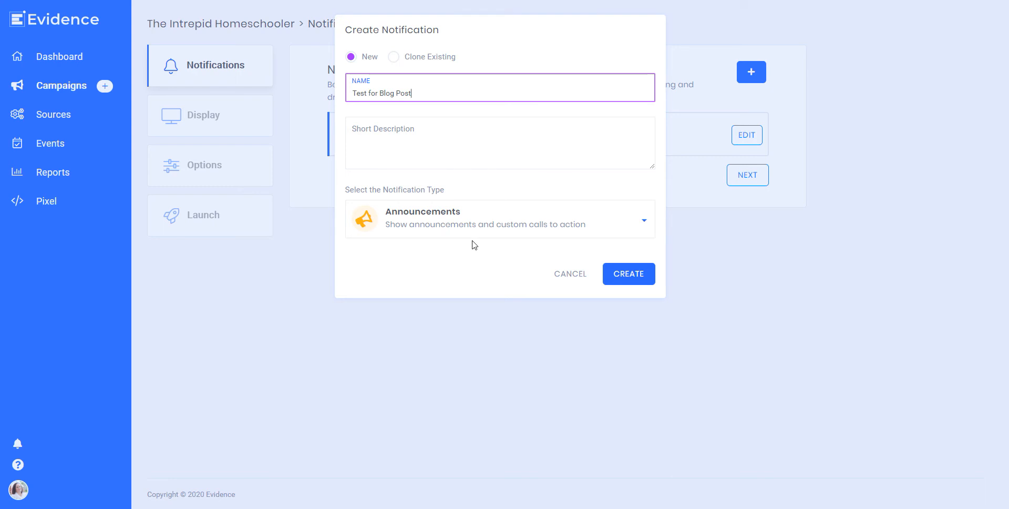
{"action": "left_click", "coordinate": [640, 278]}
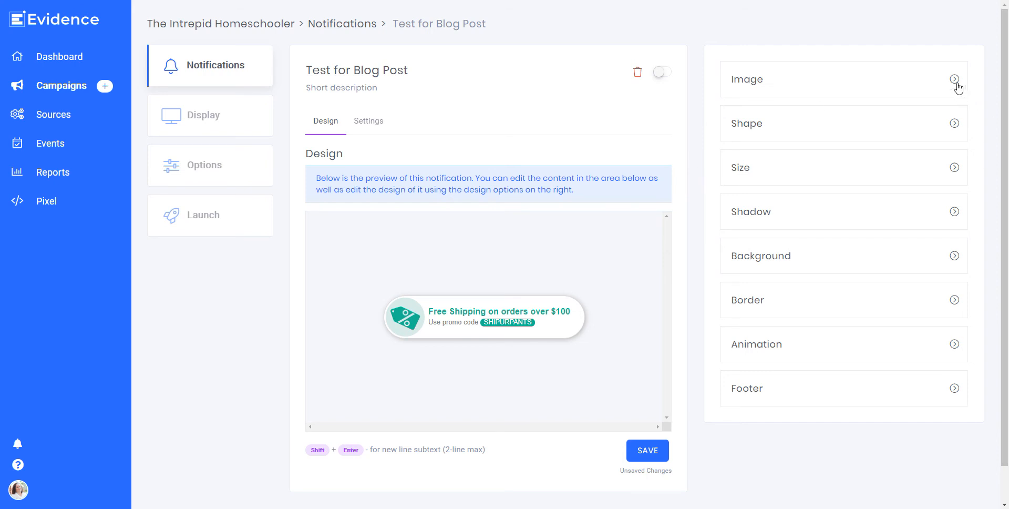
Change the notification's shape to a rectangle with an attached square image, and save the design
{"action": "left_click", "coordinate": [954, 123]}
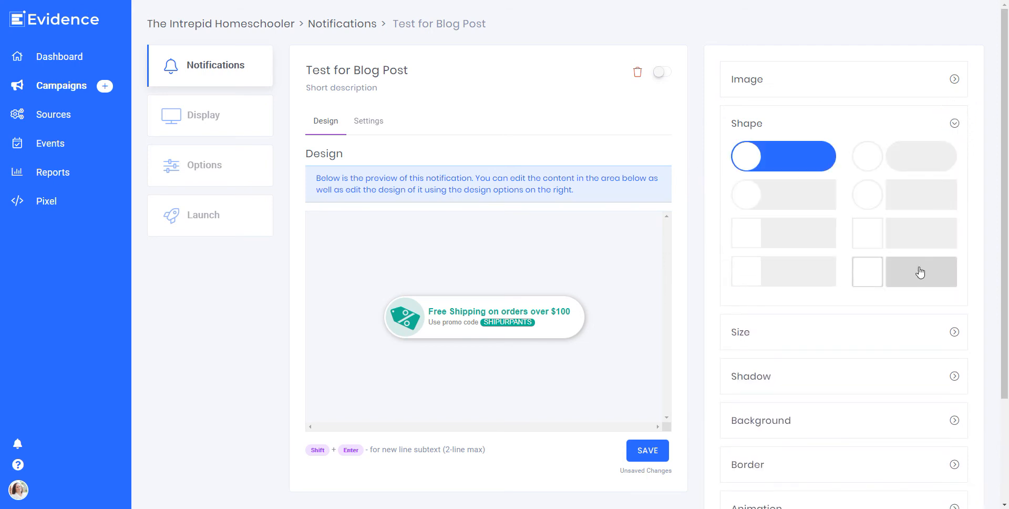
{"action": "left_click", "coordinate": [766, 241]}
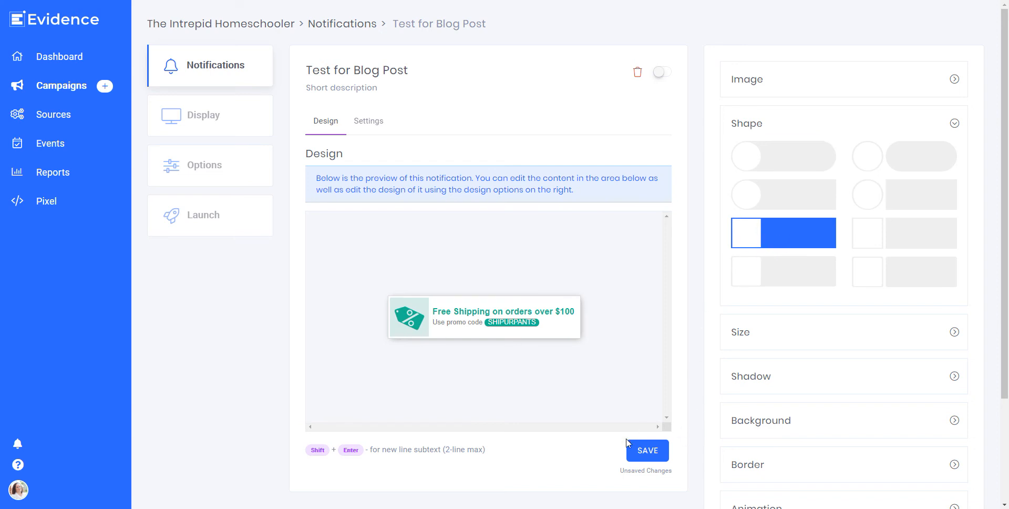
{"action": "left_click", "coordinate": [652, 449]}
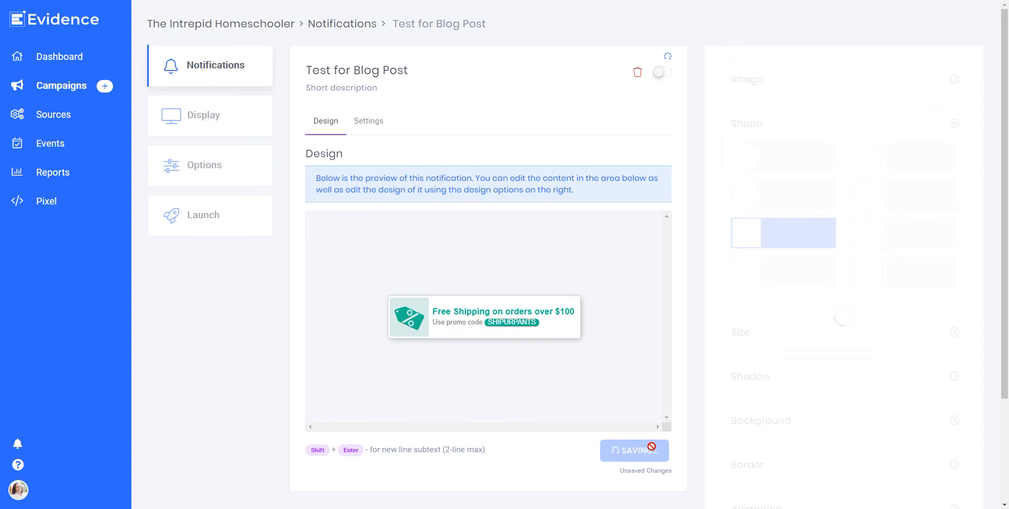
Replace the notification's headline with "Homeschooling because of COVID-19?"
{"action": "left_click", "coordinate": [453, 313]}
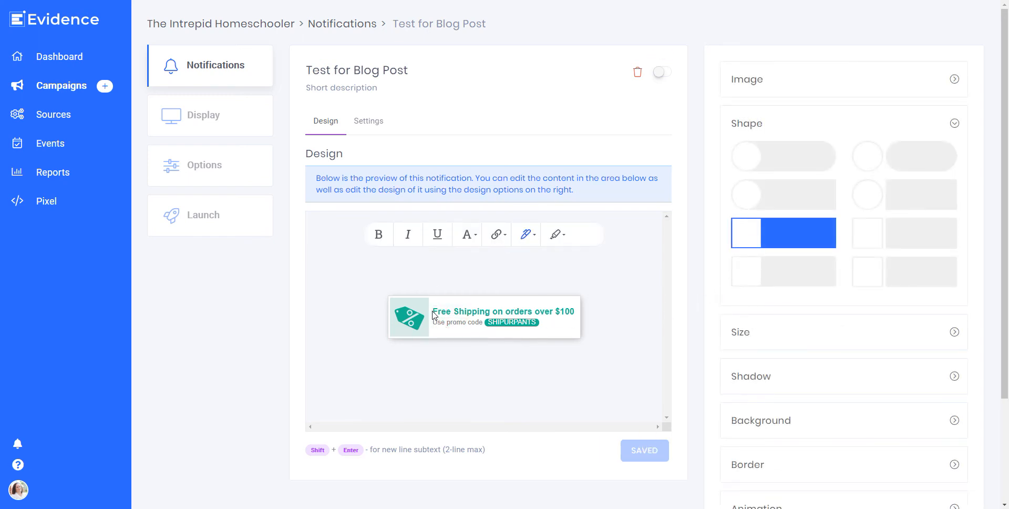
{"action": "left_click", "coordinate": [434, 312]}
{"action": "left_click_drag", "start_coordinate": [435, 311], "coordinate": [591, 315]}
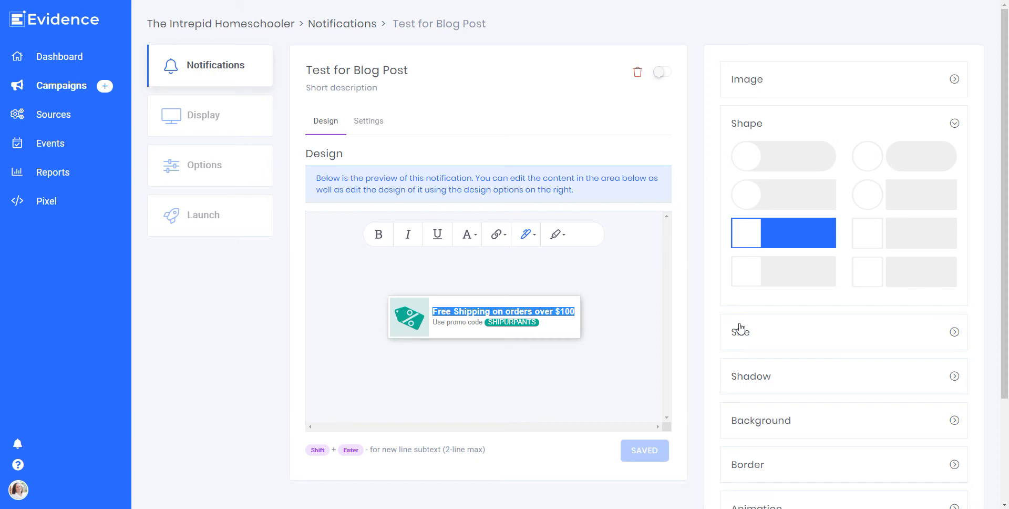
{"action": "type", "text": "Homeschooling because of COVID"}
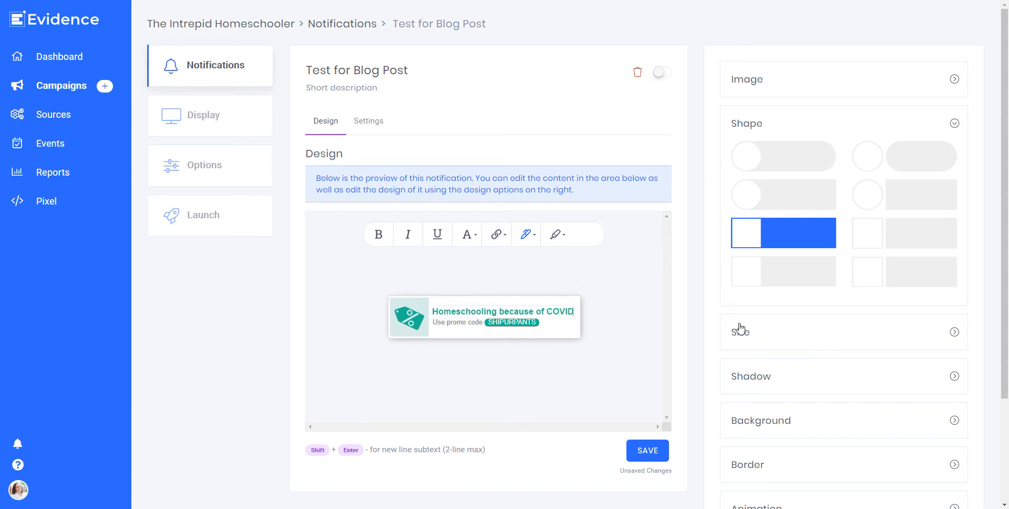
{"action": "type", "text": "-19"}
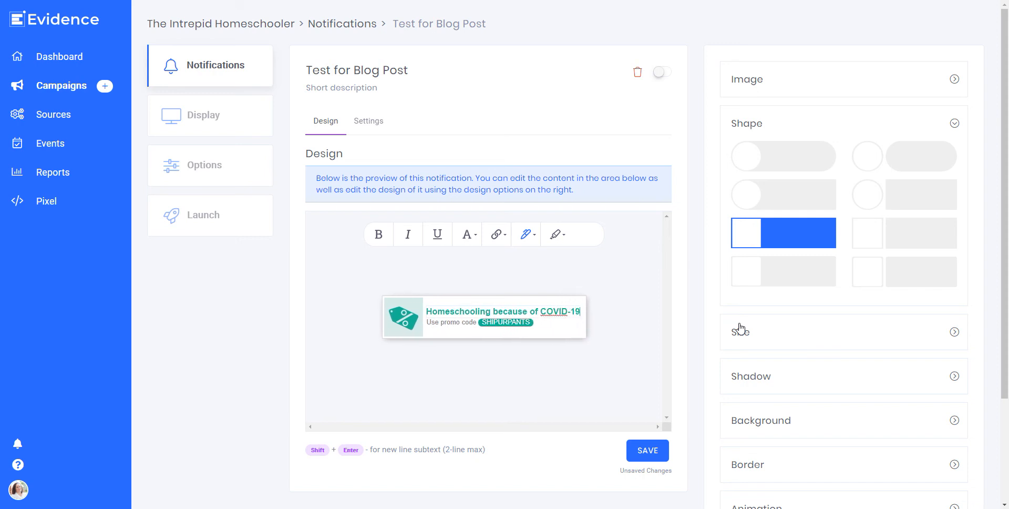
{"action": "type", "text": "?"}
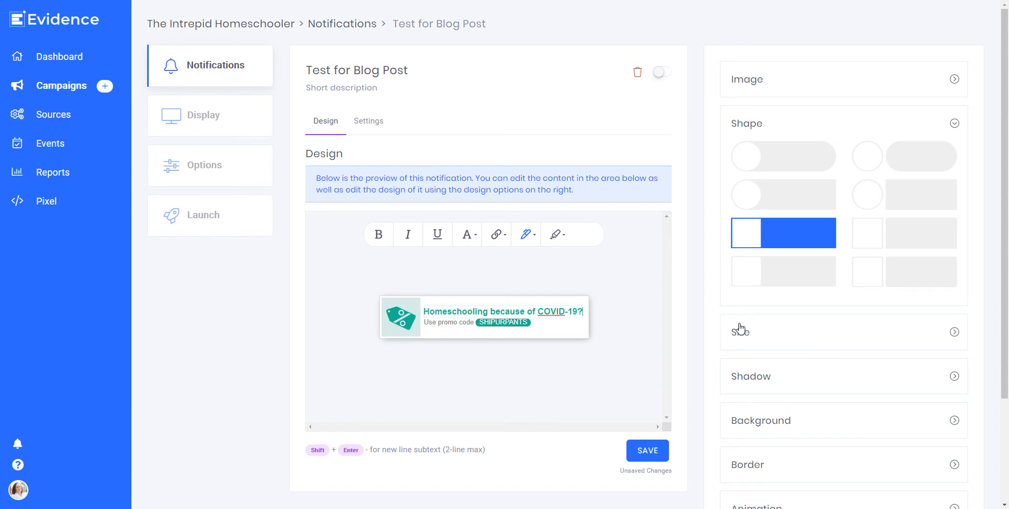
Replace the promo code subtext with "Check out this post for resources you can use."
{"action": "triple_click", "coordinate": [443, 318]}
{"action": "type", "text": "Check out"}
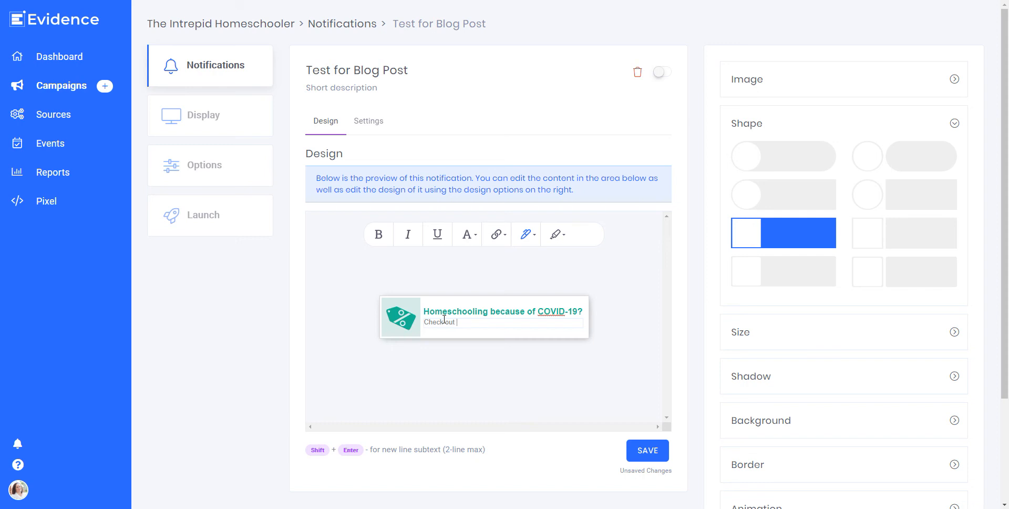
{"action": "type", "text": "this post for resources you can use."}
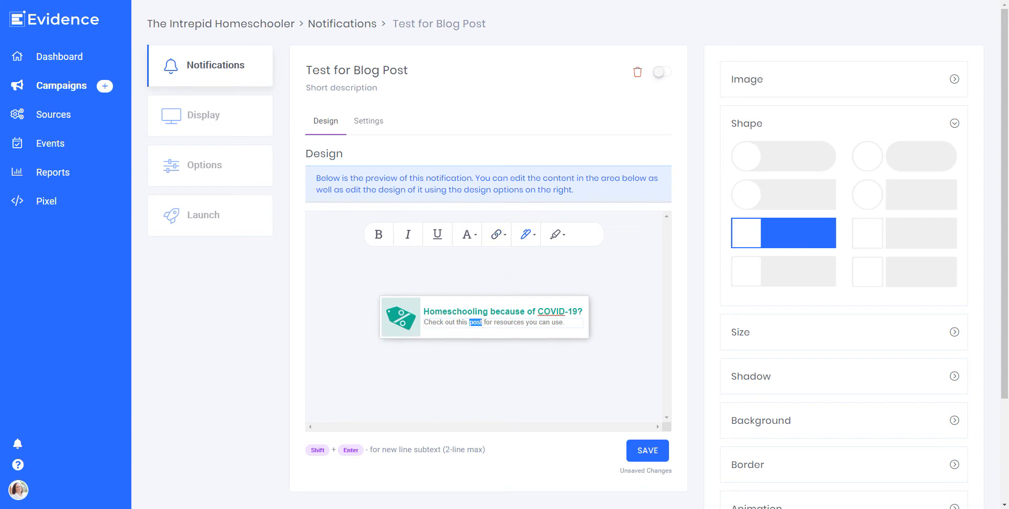
View The Intrepid Homeschooler blog in its browser window and return to the notification editor
{"action": "mouse_move", "coordinate": [400, 508]}
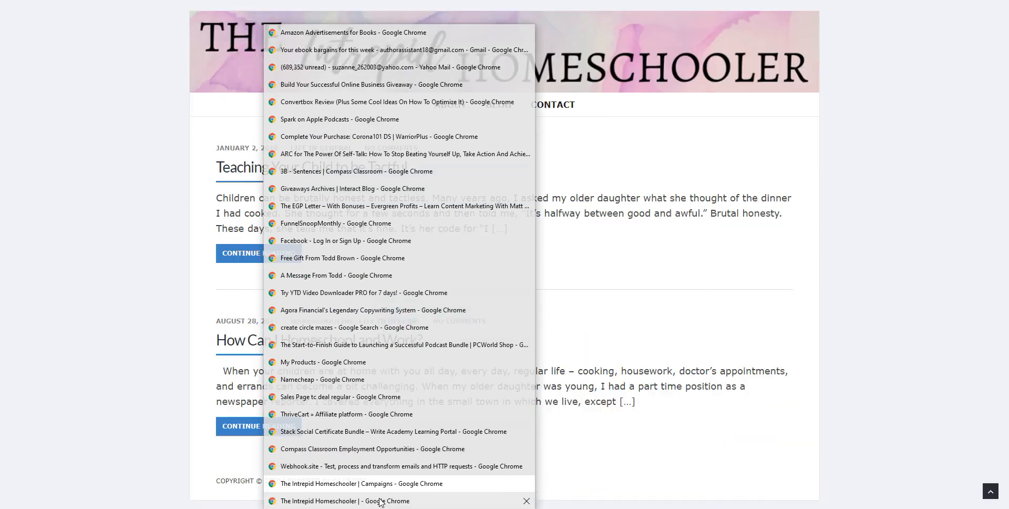
{"action": "left_click", "coordinate": [383, 501]}
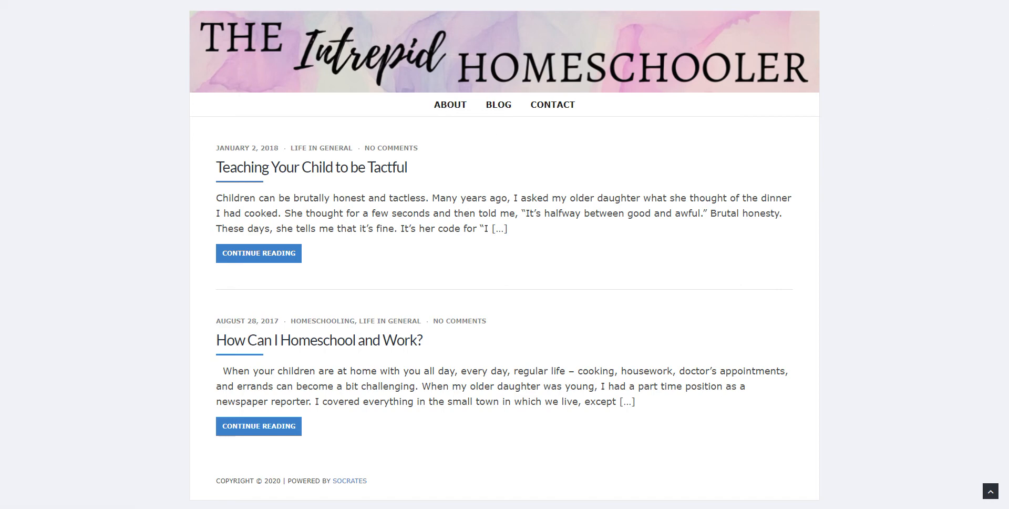
{"action": "key", "text": "alt+Tab"}
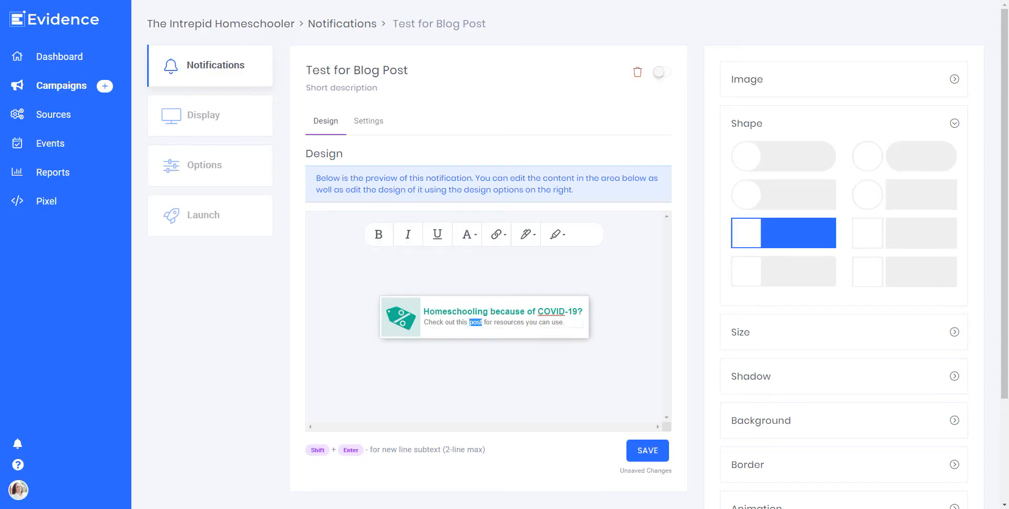
{"action": "left_click", "coordinate": [497, 234]}
{"action": "left_click", "coordinate": [494, 255]}
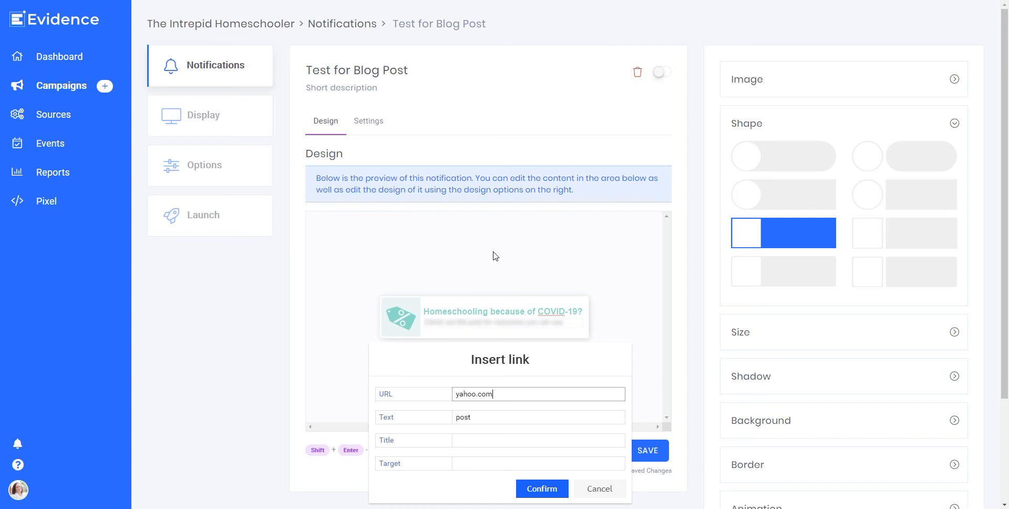
{"action": "type", "text": "www."}
{"action": "scroll", "coordinate": [484, 439], "scroll_direction": "down", "scroll_amount": 1}
{"action": "left_click", "coordinate": [479, 409]}
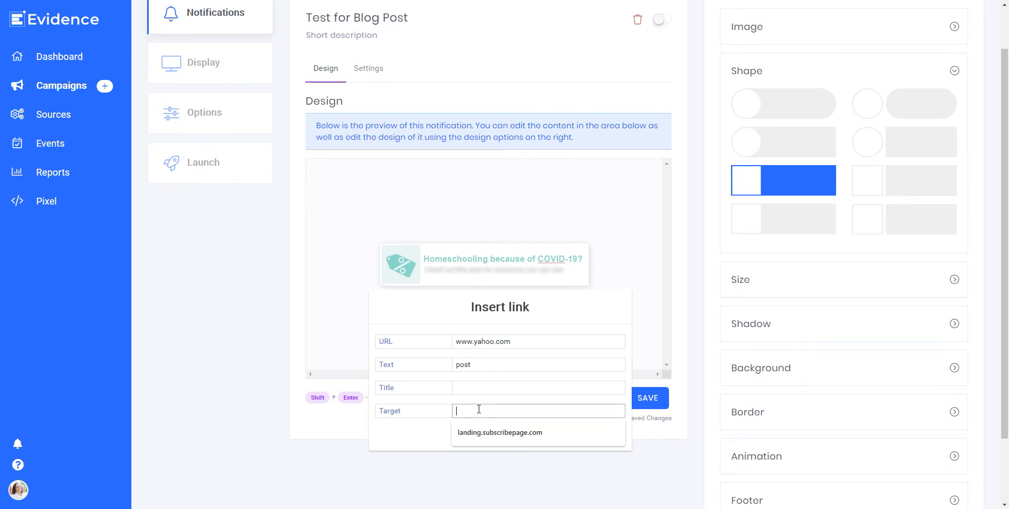
{"action": "left_click", "coordinate": [425, 432]}
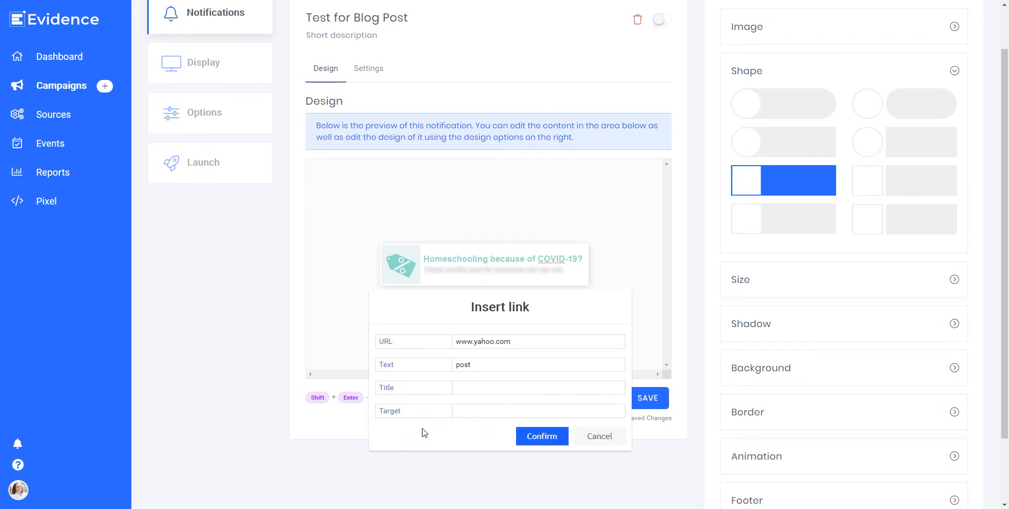
{"action": "left_click", "coordinate": [542, 438]}
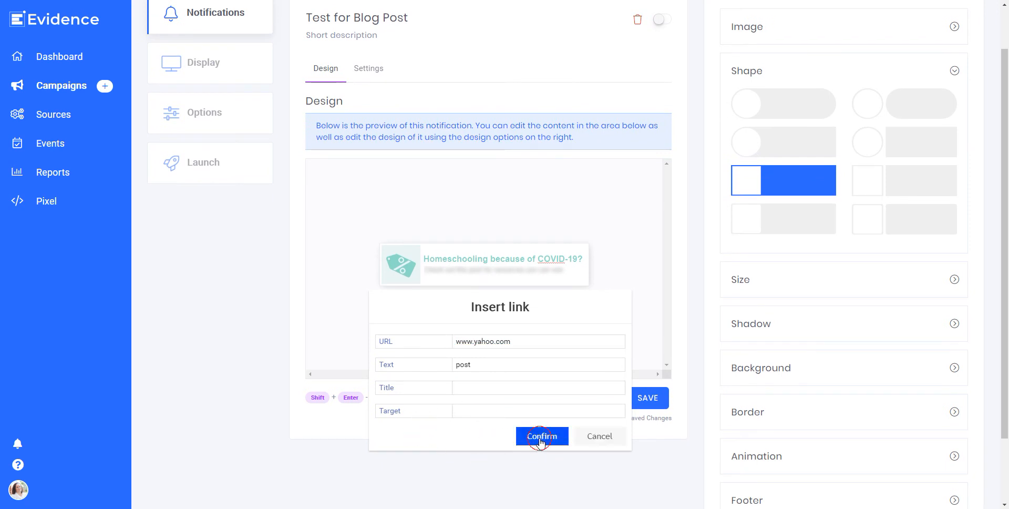
{"action": "left_click", "coordinate": [642, 406]}
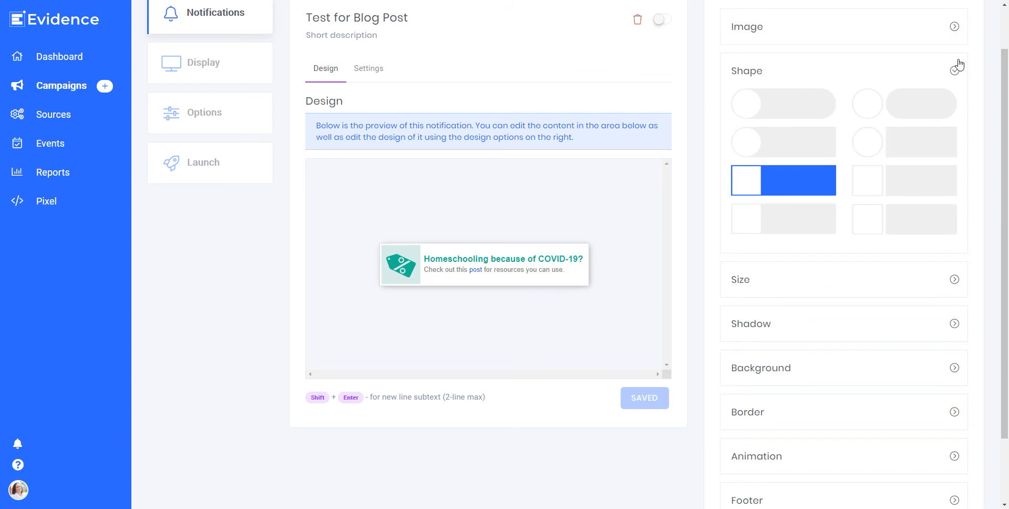
Search the notification image icons for "book", choose the open book icon, and save the design
{"action": "left_click", "coordinate": [954, 28]}
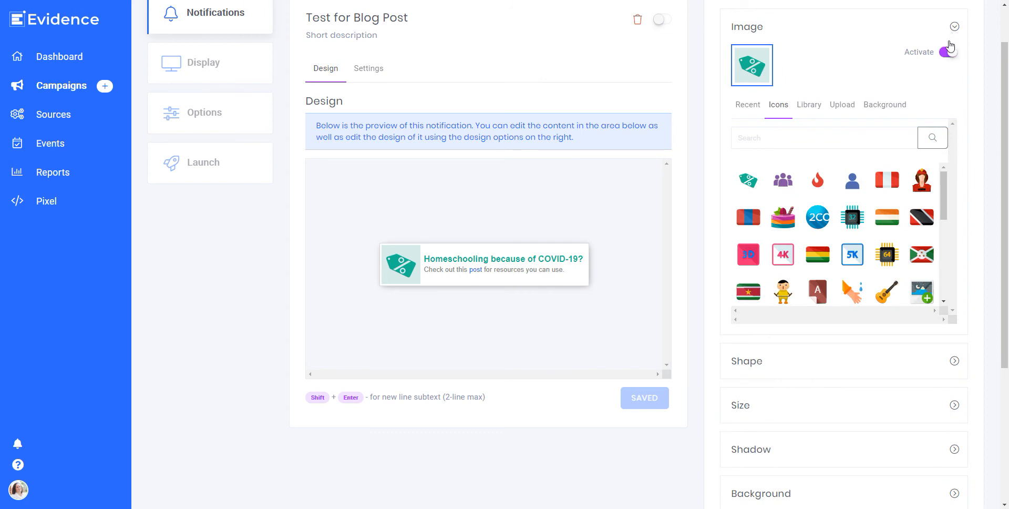
{"action": "left_click", "coordinate": [815, 139]}
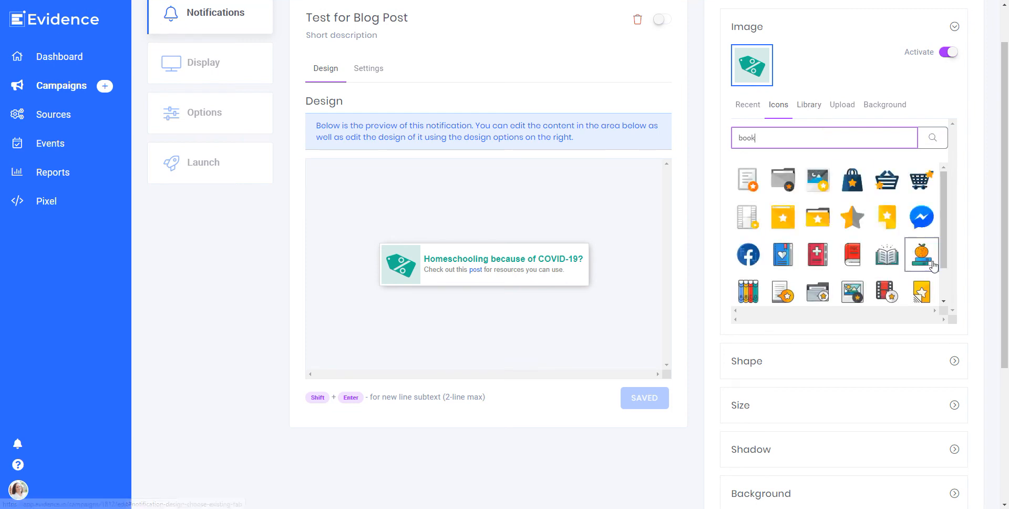
{"action": "left_click_drag", "start_coordinate": [945, 204], "coordinate": [951, 247]}
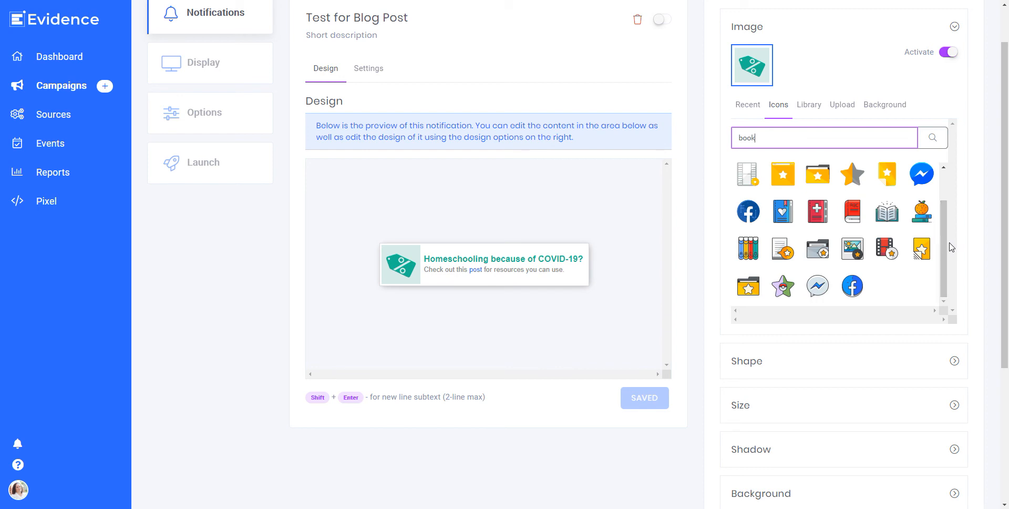
{"action": "left_click", "coordinate": [894, 220]}
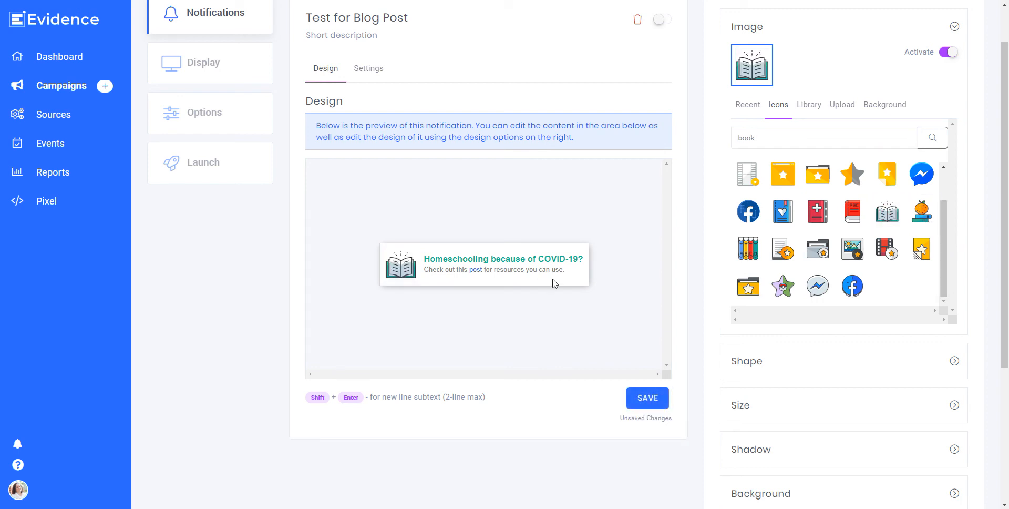
{"action": "left_click", "coordinate": [664, 400]}
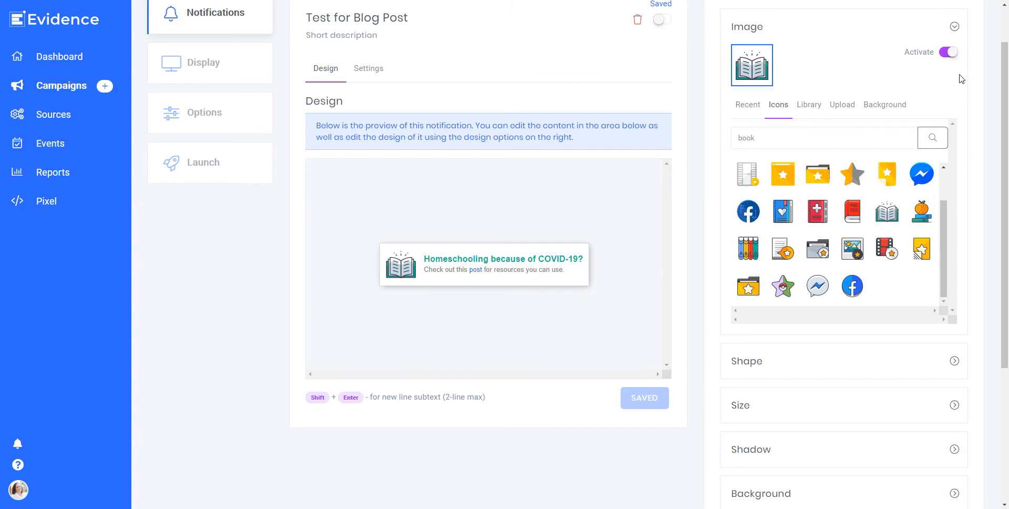
{"action": "scroll", "coordinate": [845, 326], "scroll_direction": "down", "scroll_amount": 2}
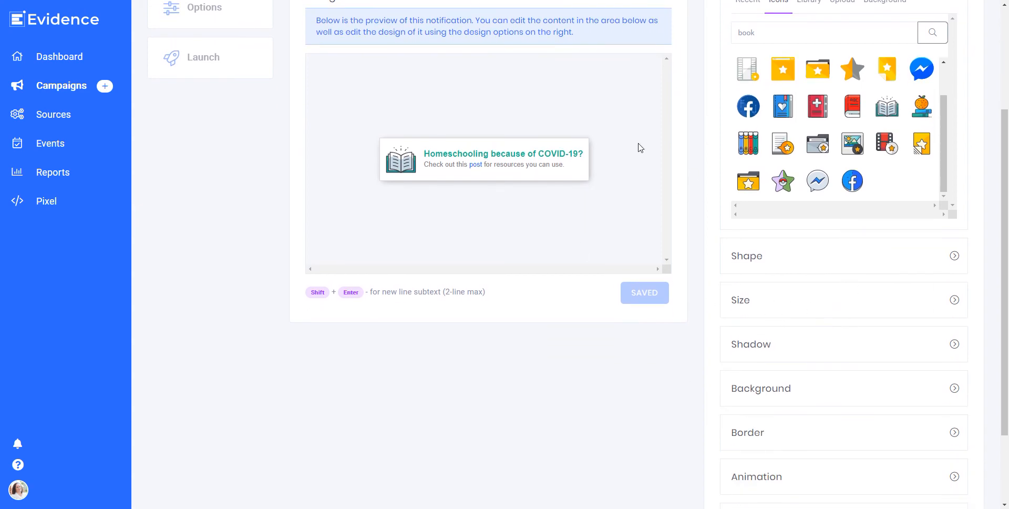
{"action": "scroll", "coordinate": [874, 285], "scroll_direction": "up", "scroll_amount": 3}
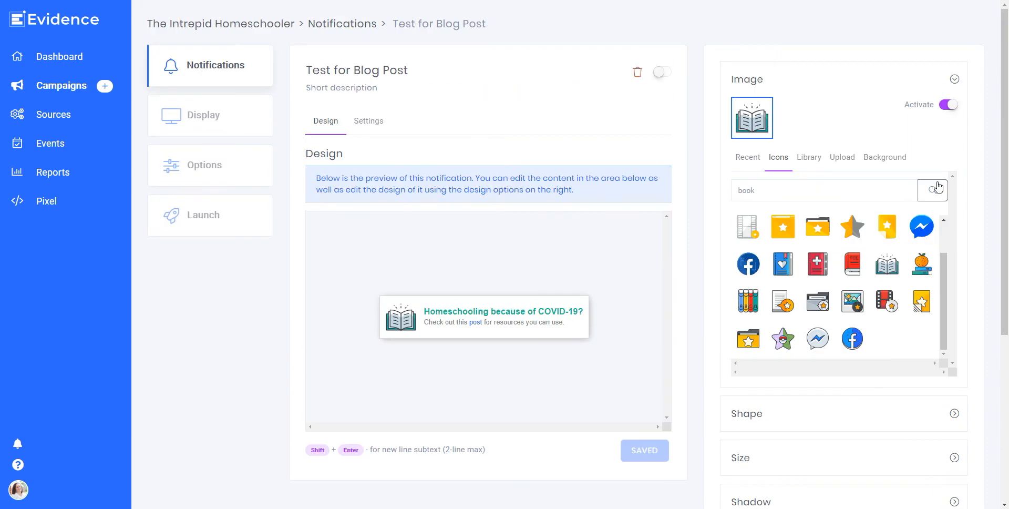
{"action": "left_click", "coordinate": [955, 79]}
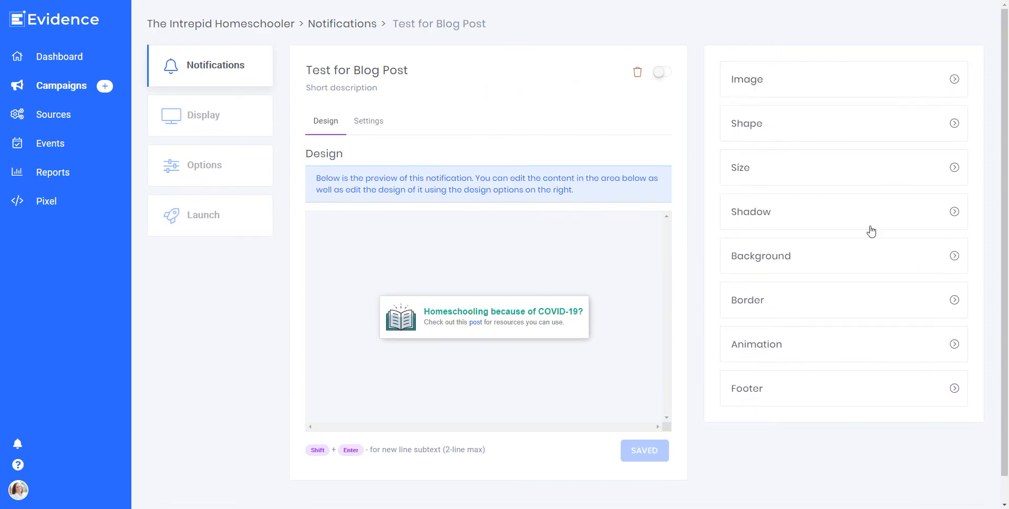
Try the Double border style on the notification and switch it back to Solid
{"action": "scroll", "coordinate": [821, 315], "scroll_direction": "down", "scroll_amount": 1}
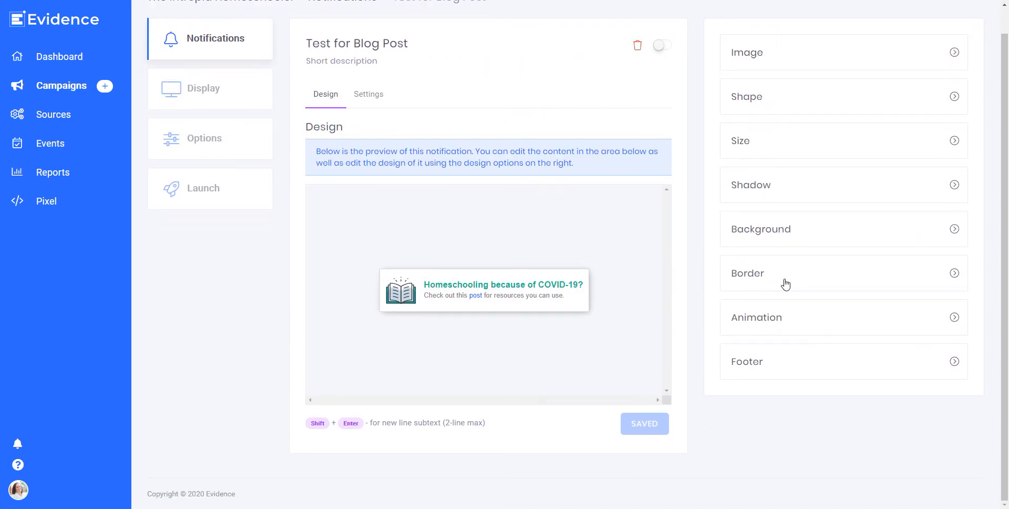
{"action": "left_click", "coordinate": [785, 284]}
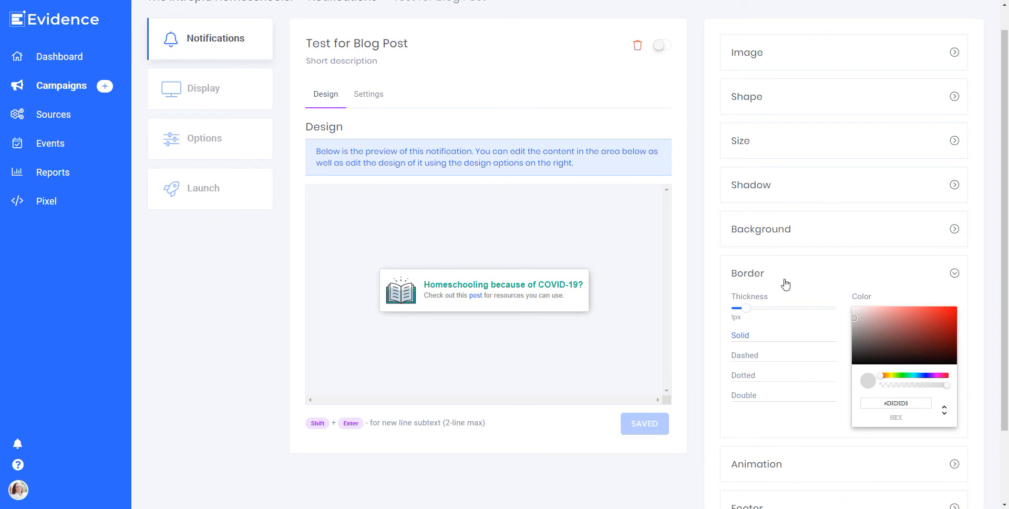
{"action": "left_click", "coordinate": [742, 399]}
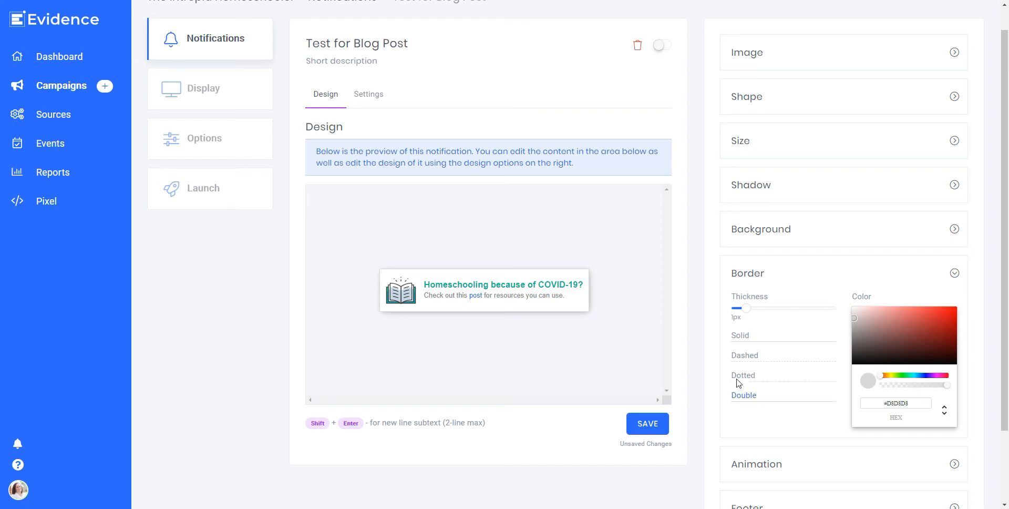
{"action": "left_click", "coordinate": [745, 338]}
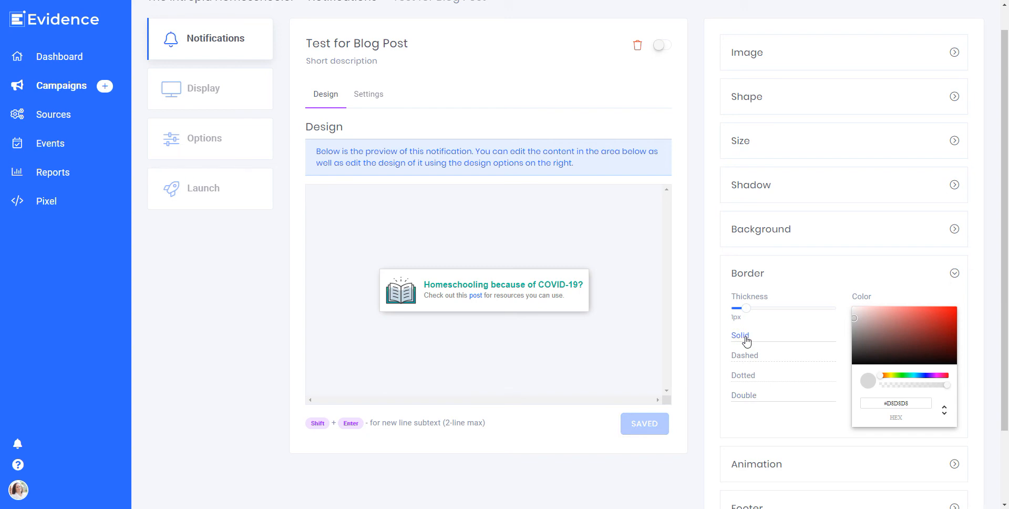
Set the blur radius of the notification's shadow to 9px
{"action": "left_click", "coordinate": [762, 185]}
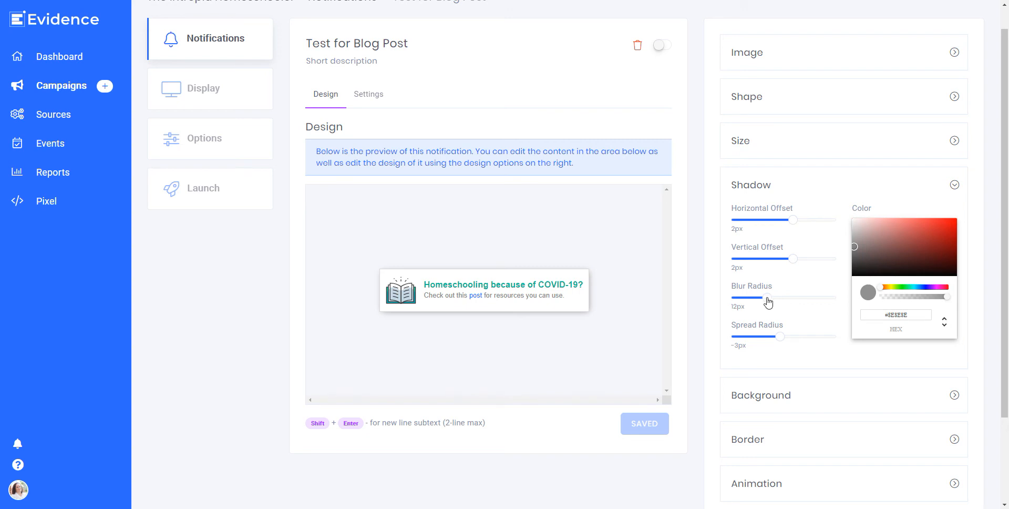
{"action": "left_click_drag", "start_coordinate": [765, 301], "coordinate": [759, 302]}
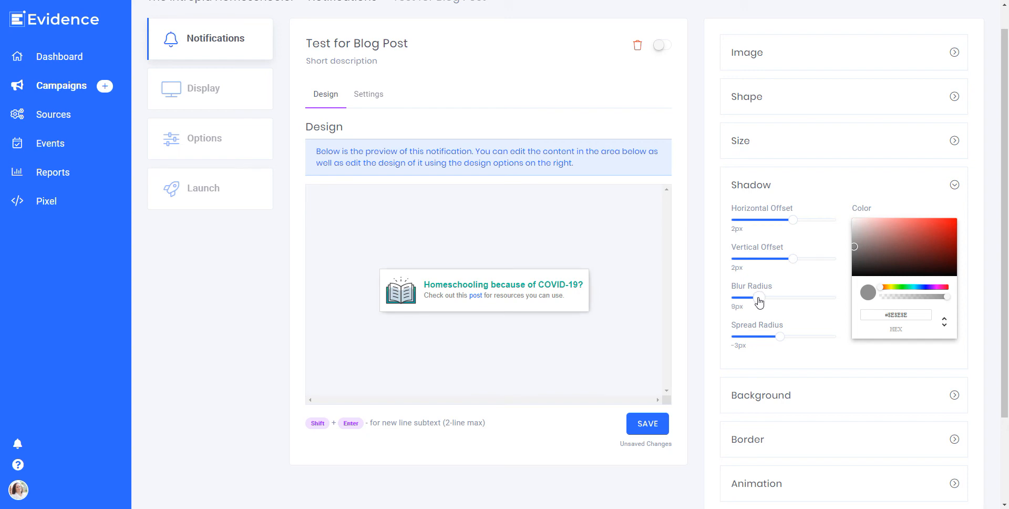
{"action": "left_click", "coordinate": [954, 186]}
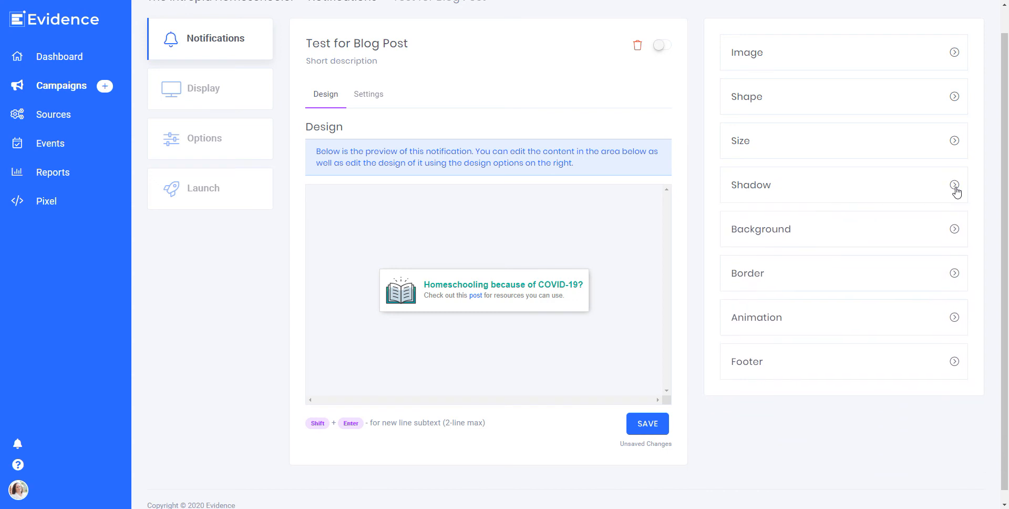
Set the notification's enter animation to Horizontal Slide In and its exit animation to Pop Out
{"action": "left_click", "coordinate": [953, 317]}
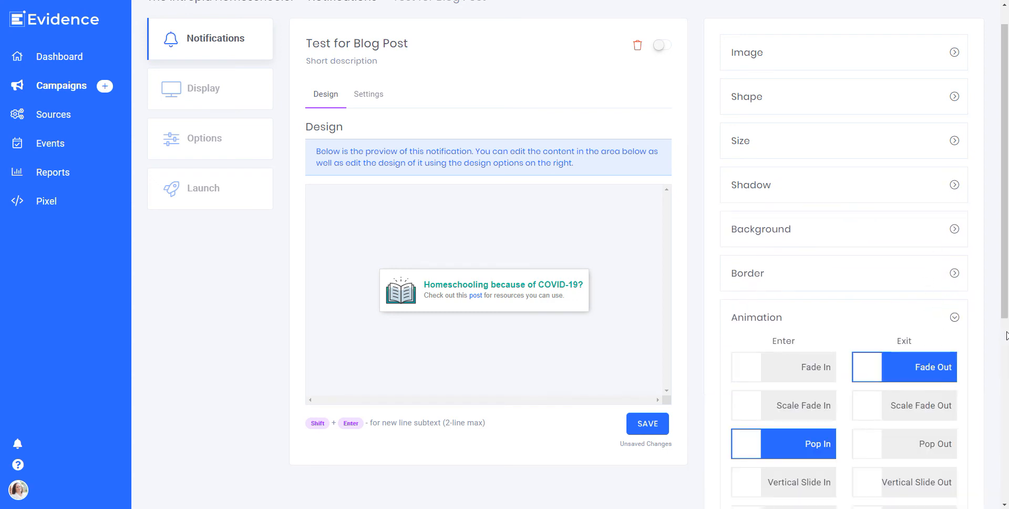
{"action": "scroll", "coordinate": [980, 398], "scroll_direction": "down", "scroll_amount": 3}
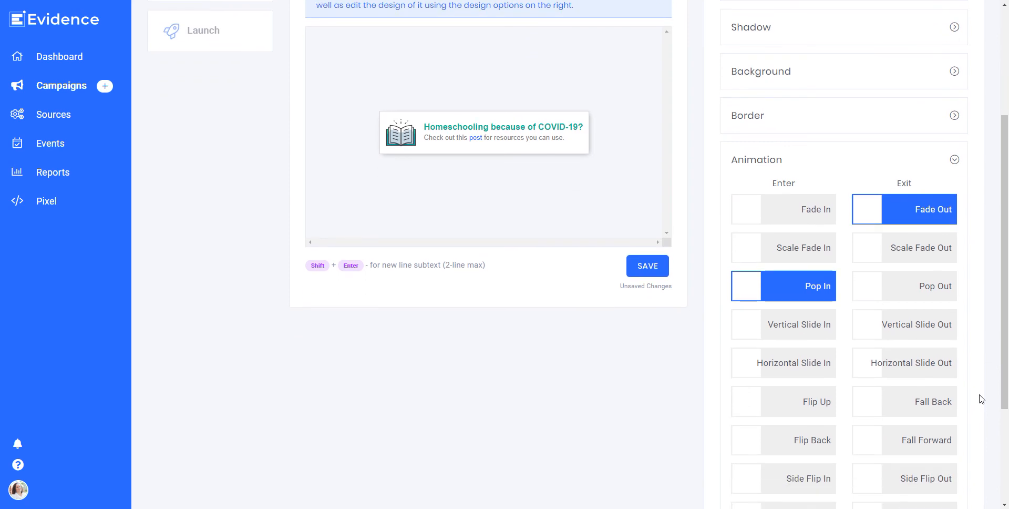
{"action": "scroll", "coordinate": [980, 398], "scroll_direction": "down", "scroll_amount": 1}
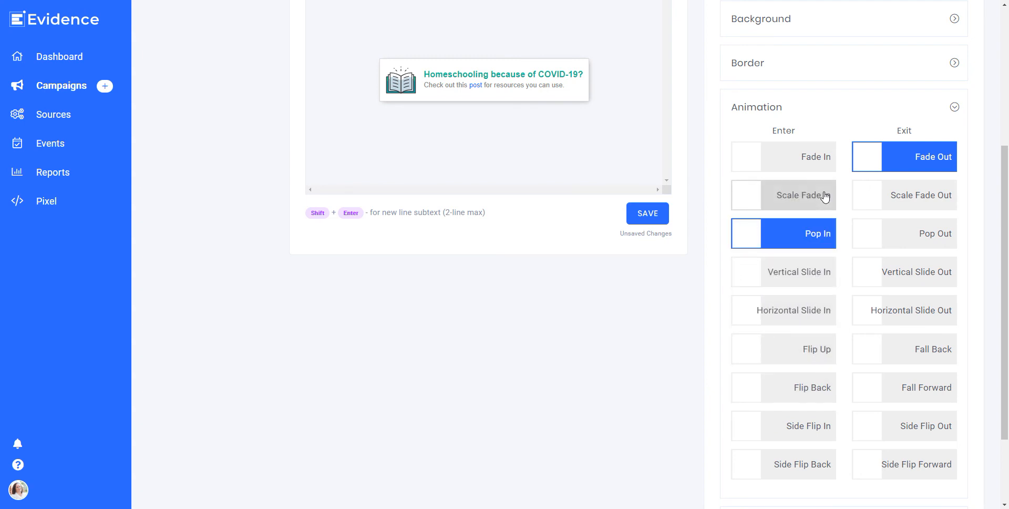
{"action": "left_click", "coordinate": [804, 311]}
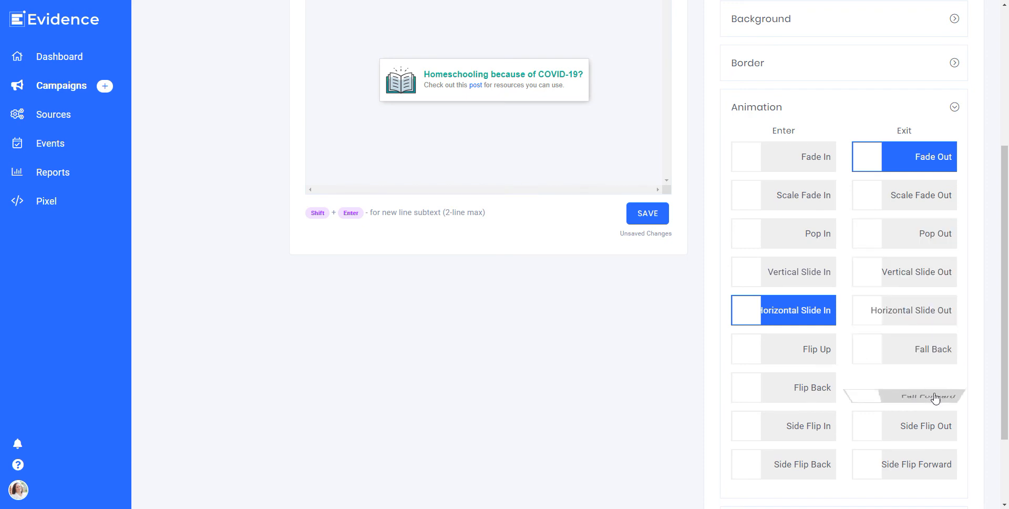
{"action": "left_click", "coordinate": [945, 233]}
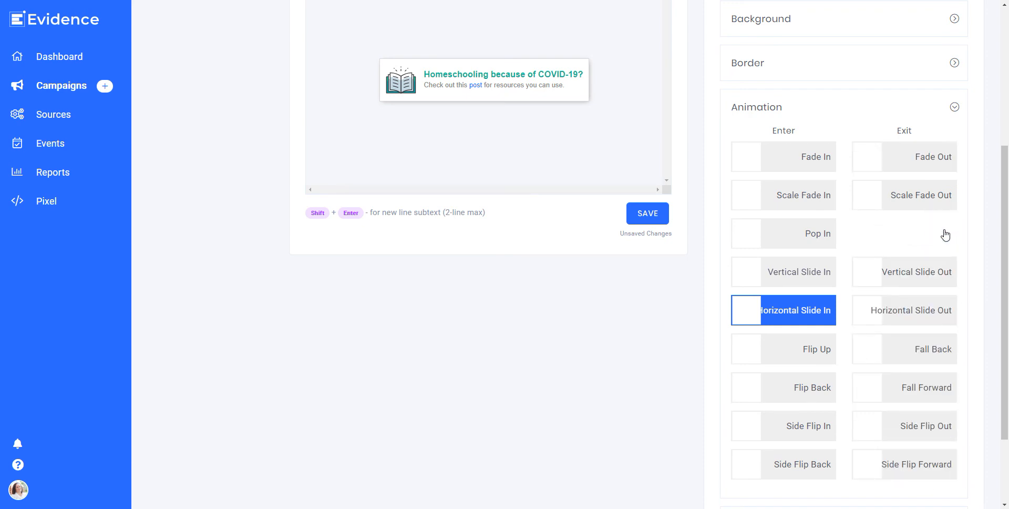
{"action": "left_click", "coordinate": [954, 107]}
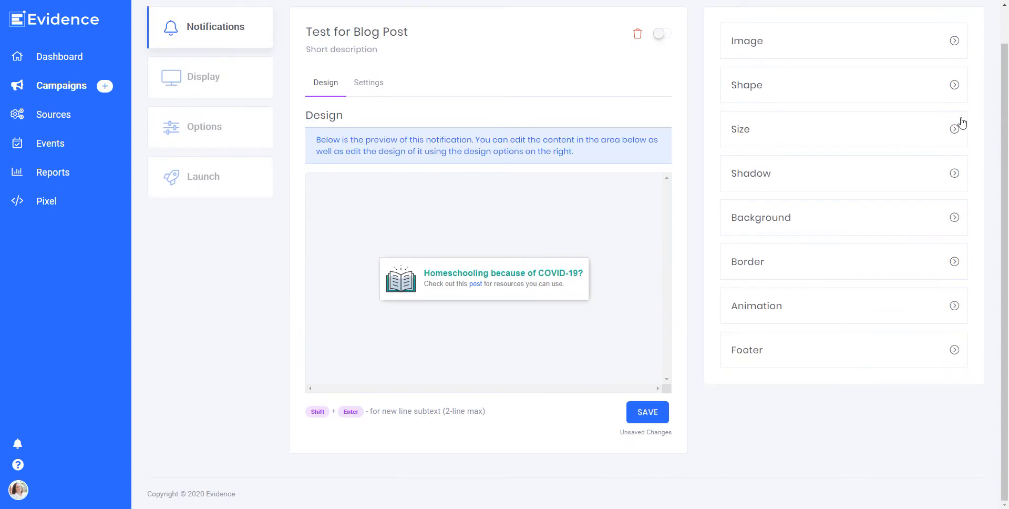
Try the copied blue #1E73BE as the notification's background color and set it back to white, #FFFFFF
{"action": "left_click", "coordinate": [954, 218]}
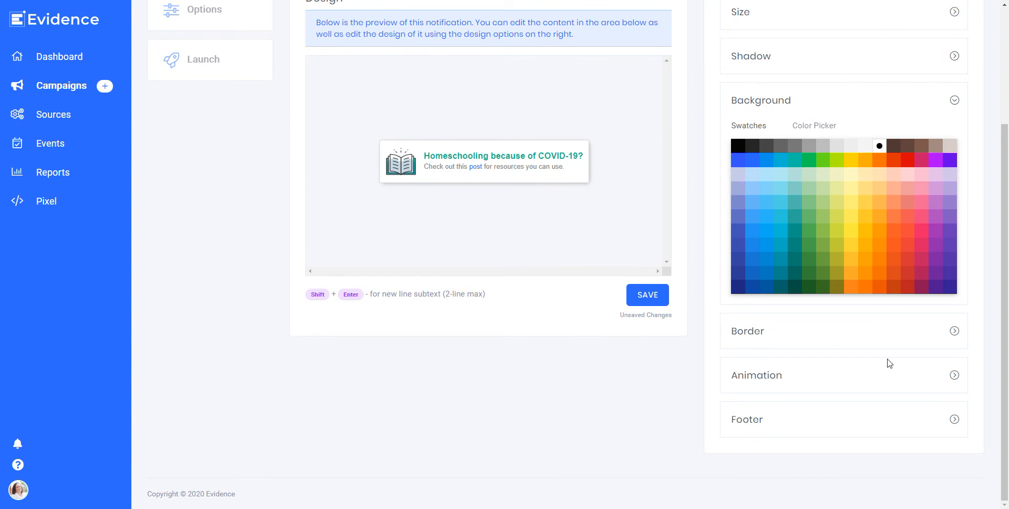
{"action": "left_click", "coordinate": [892, 5]}
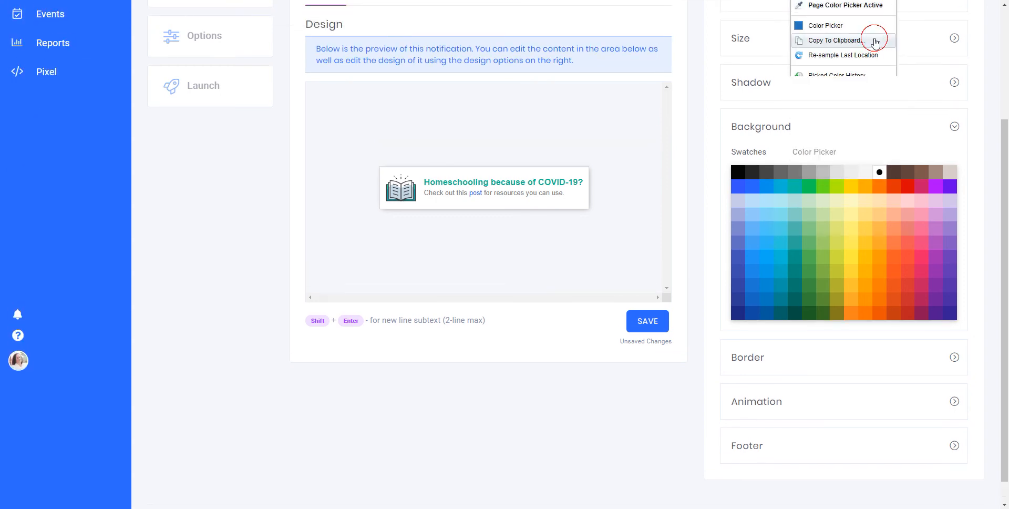
{"action": "left_click", "coordinate": [874, 40]}
{"action": "left_click", "coordinate": [871, 50]}
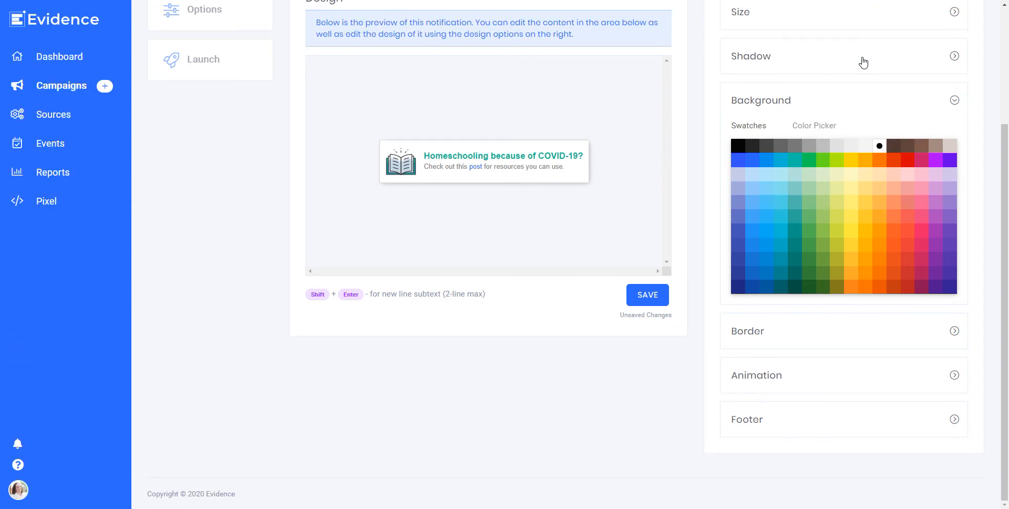
{"action": "left_click", "coordinate": [815, 124]}
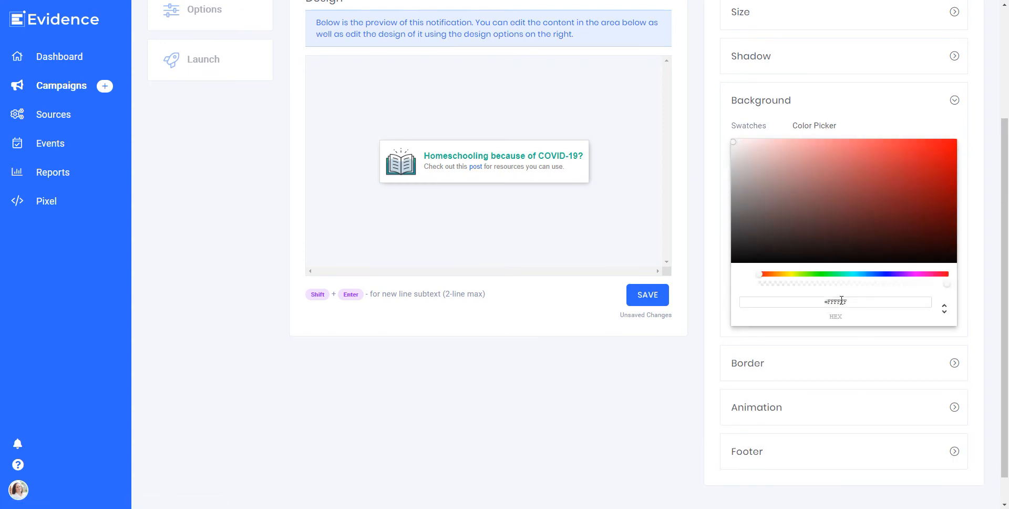
{"action": "double_click", "coordinate": [841, 300]}
{"action": "key", "text": "ctrl+v"}
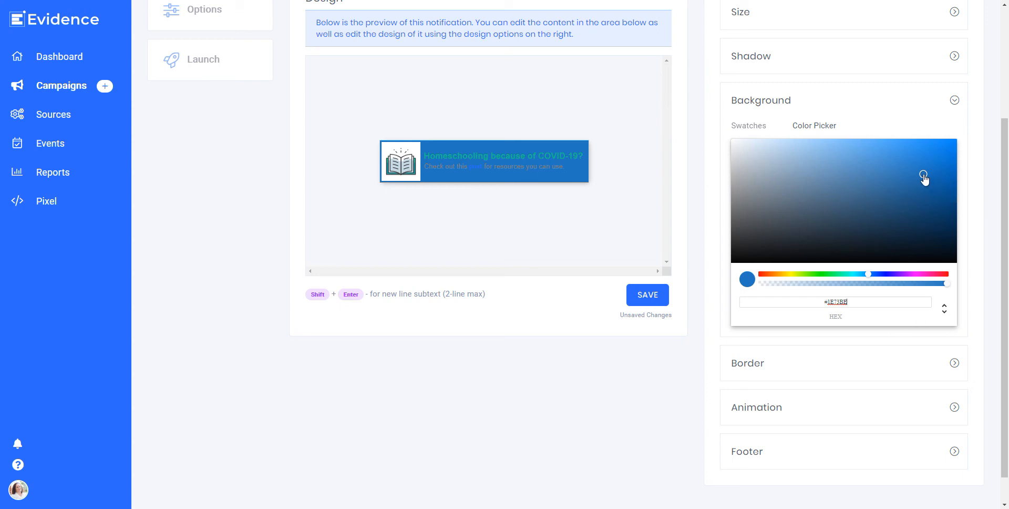
{"action": "mouse_move", "coordinate": [924, 176]}
{"action": "left_mouse_down"}
{"action": "mouse_move", "coordinate": [809, 163]}
{"action": "mouse_move", "coordinate": [714, 136]}
{"action": "left_mouse_up"}
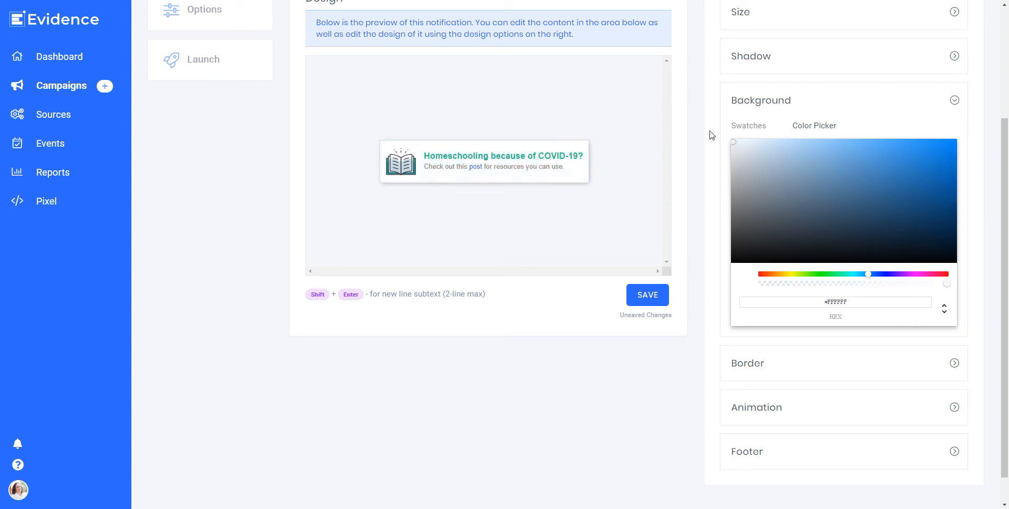
{"action": "left_click", "coordinate": [954, 101]}
{"action": "left_click", "coordinate": [510, 272]}
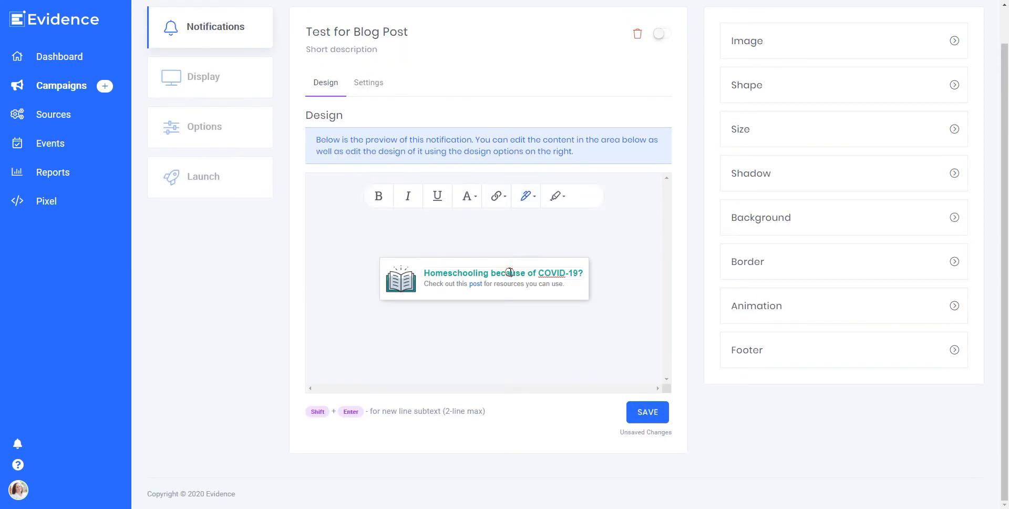
{"action": "triple_click", "coordinate": [511, 272]}
{"action": "left_click", "coordinate": [557, 196]}
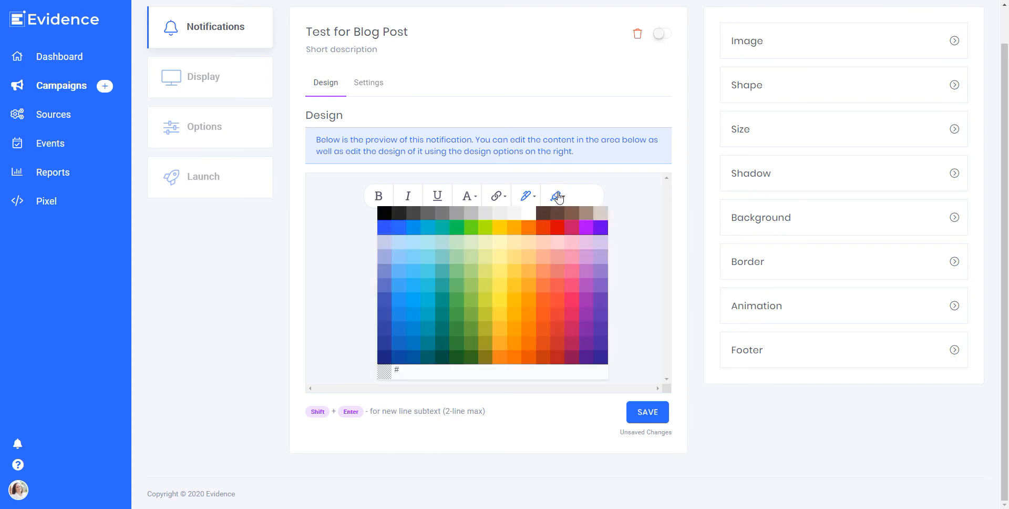
{"action": "left_click", "coordinate": [398, 373]}
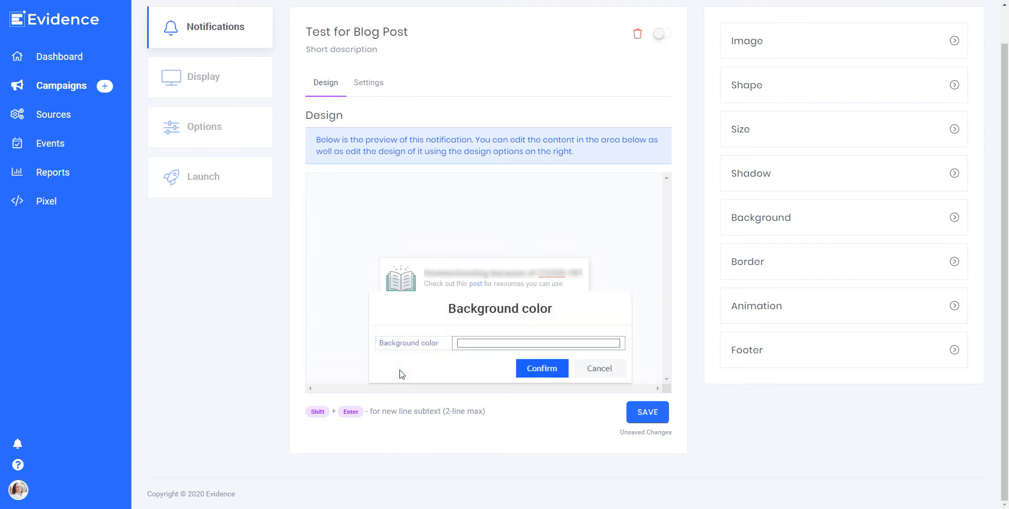
{"action": "left_click", "coordinate": [467, 346]}
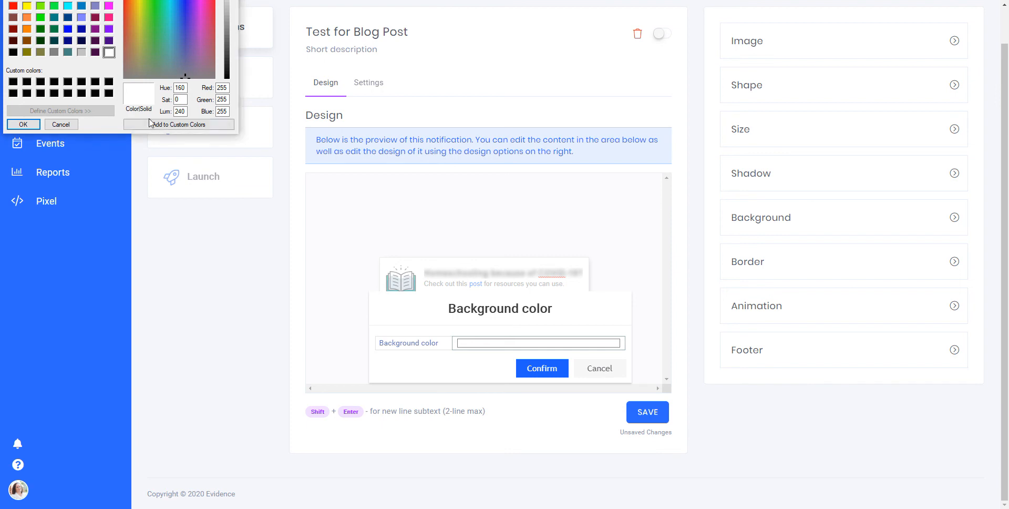
{"action": "left_click", "coordinate": [70, 122]}
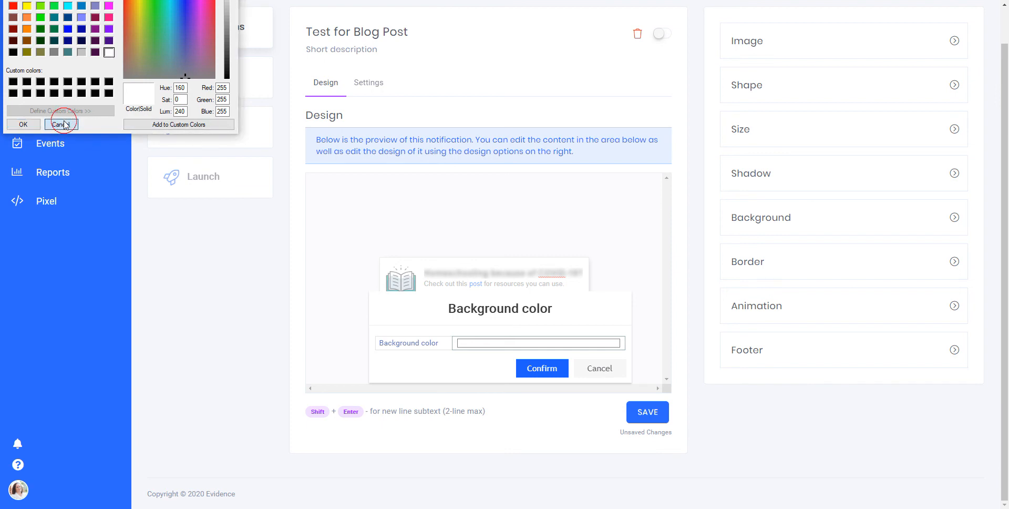
{"action": "left_click", "coordinate": [600, 369]}
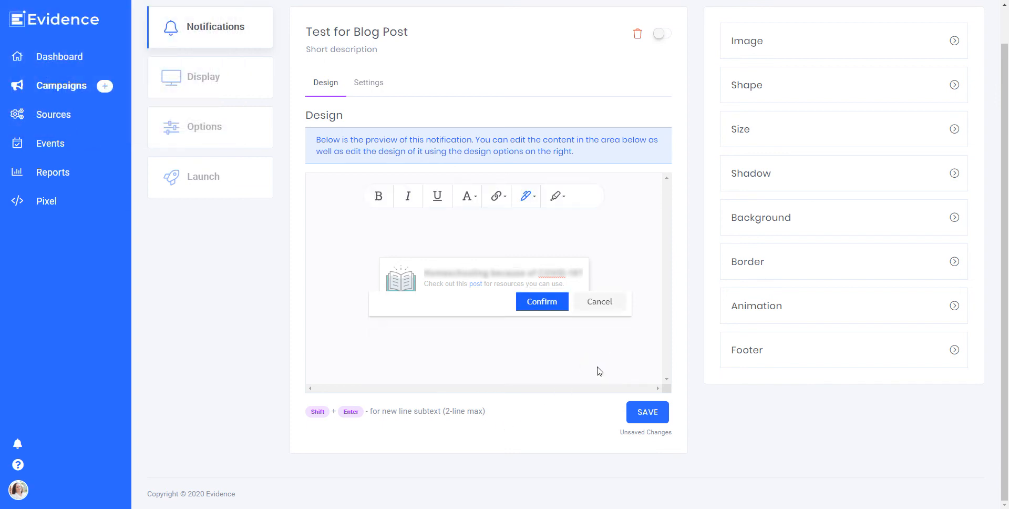
Add the basic blue (red 0, green 128, blue 255) to the custom colors and try to apply it as the headline's text color
{"action": "left_click", "coordinate": [533, 202]}
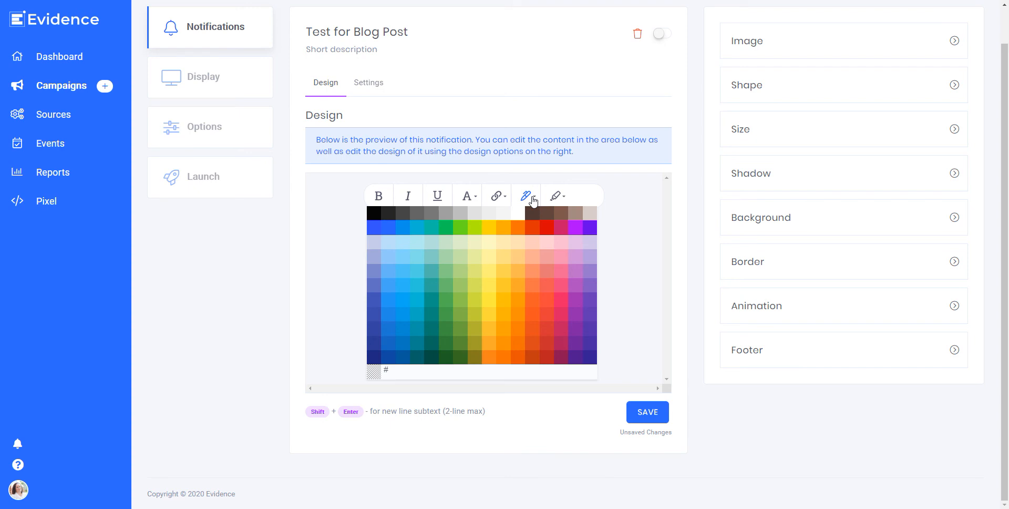
{"action": "left_click", "coordinate": [391, 371]}
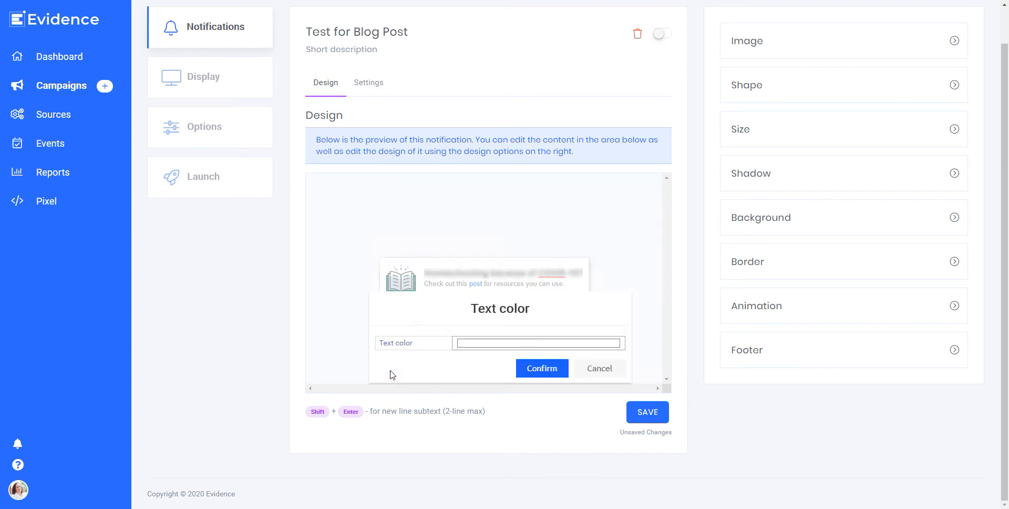
{"action": "left_click", "coordinate": [469, 344]}
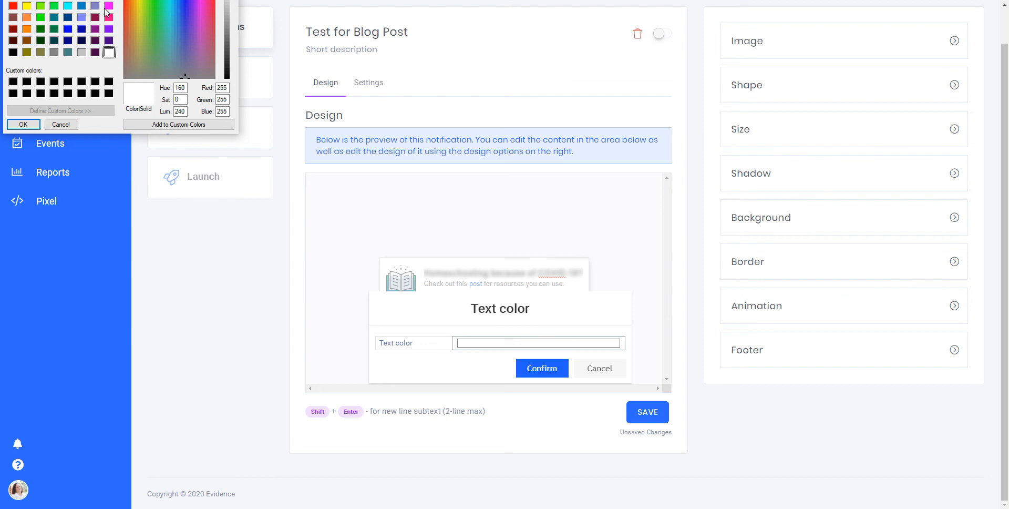
{"action": "left_click_drag", "start_coordinate": [110, 0], "coordinate": [132, 86]}
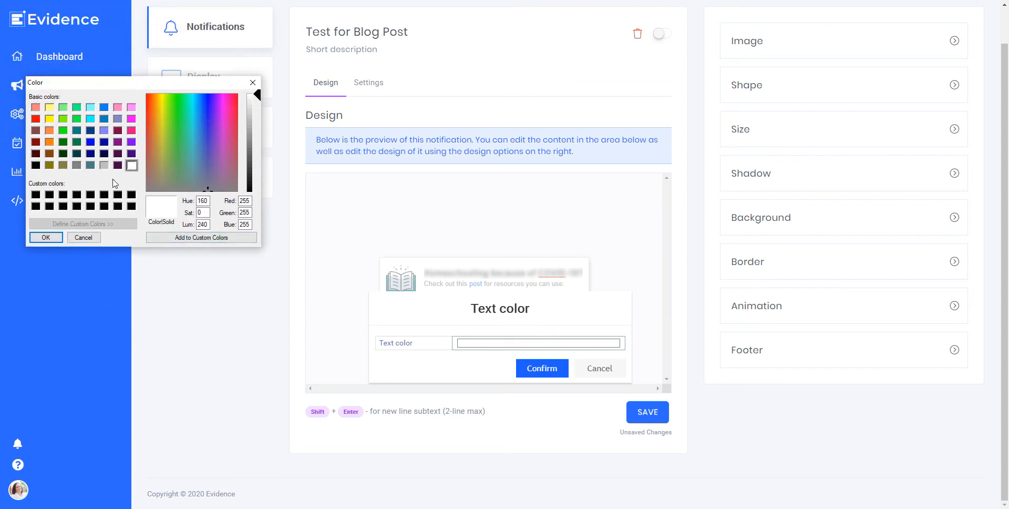
{"action": "left_click", "coordinate": [103, 108]}
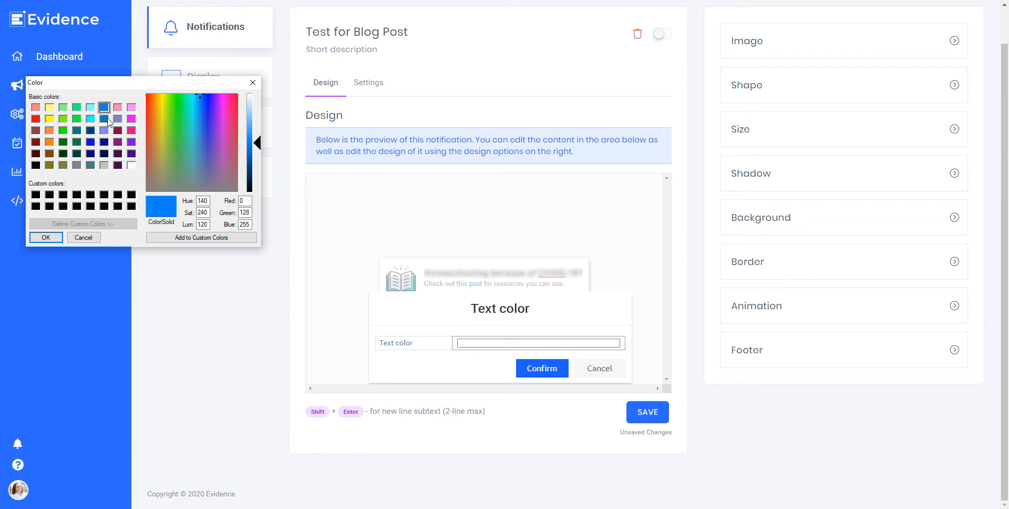
{"action": "left_click", "coordinate": [181, 238]}
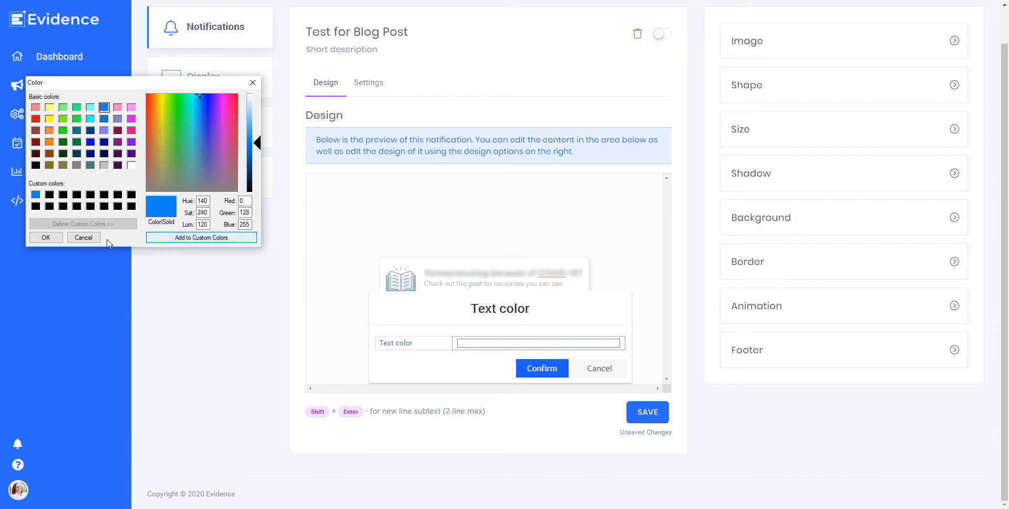
{"action": "left_click", "coordinate": [47, 237]}
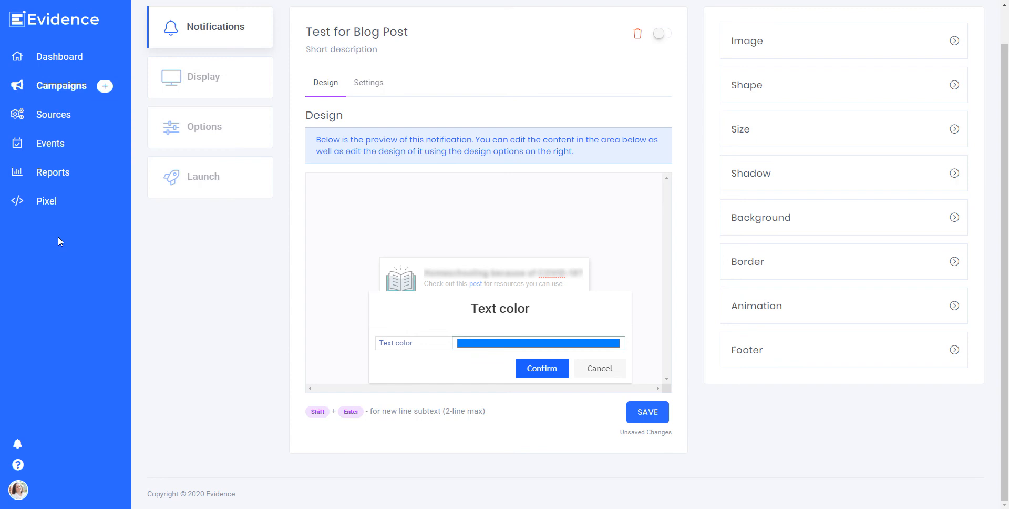
{"action": "left_click", "coordinate": [542, 369]}
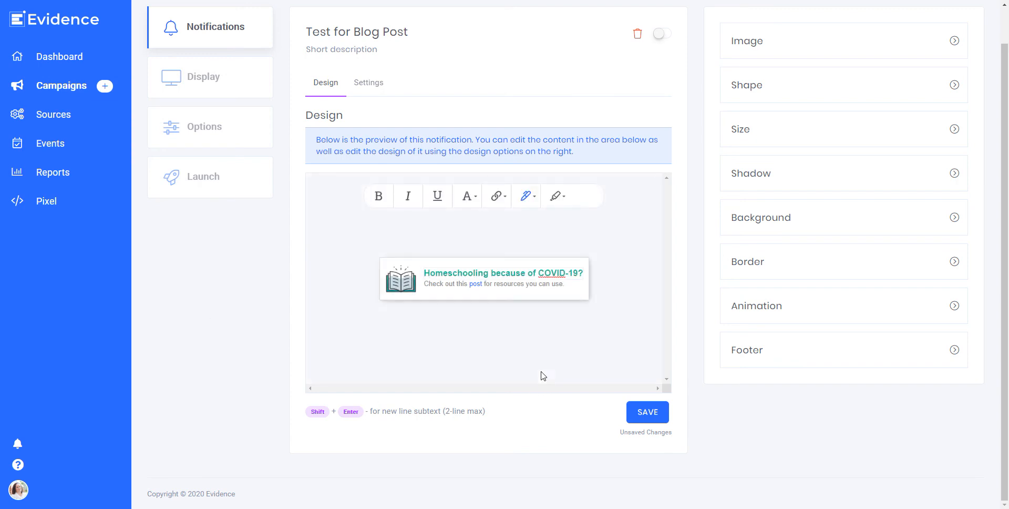
Recolor the headline "Homeschooling because of COVID-19?" with the custom blue and save the notification
{"action": "triple_click", "coordinate": [515, 274]}
{"action": "left_click", "coordinate": [527, 198]}
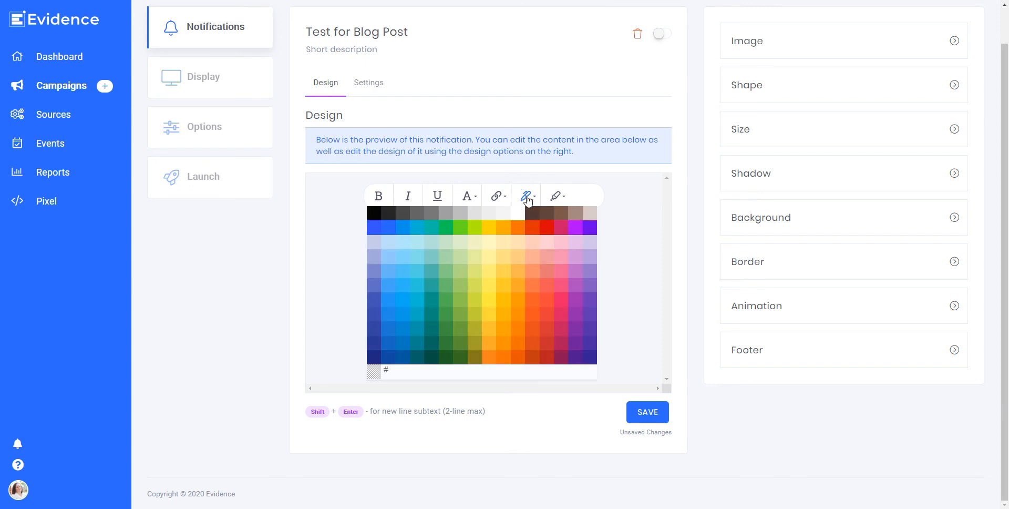
{"action": "left_click", "coordinate": [388, 371]}
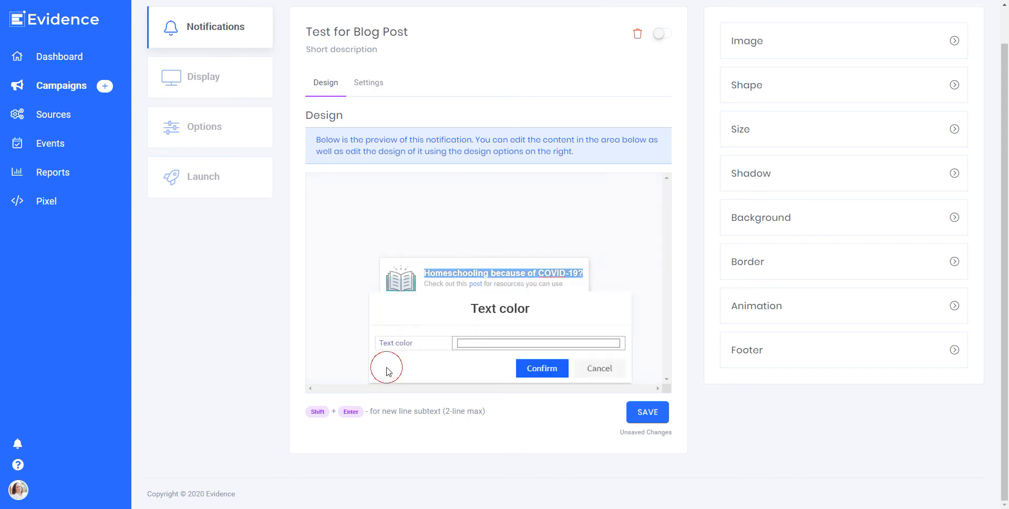
{"action": "left_click", "coordinate": [470, 346]}
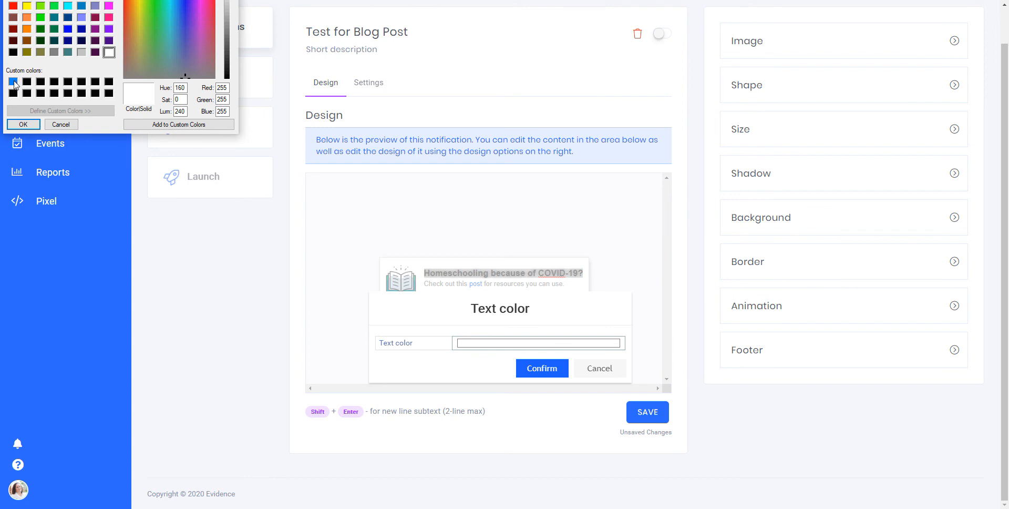
{"action": "left_click", "coordinate": [12, 82]}
{"action": "left_click", "coordinate": [23, 124]}
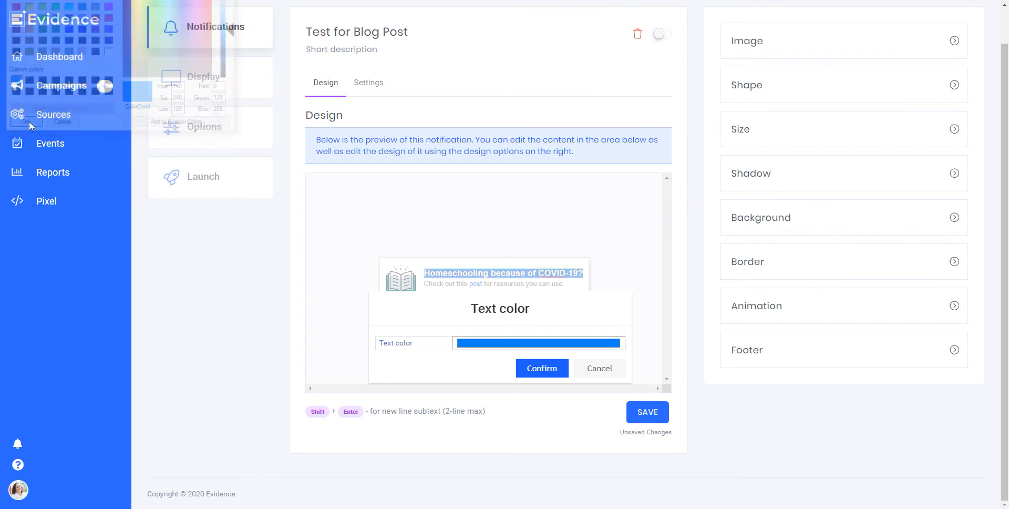
{"action": "left_click", "coordinate": [553, 372]}
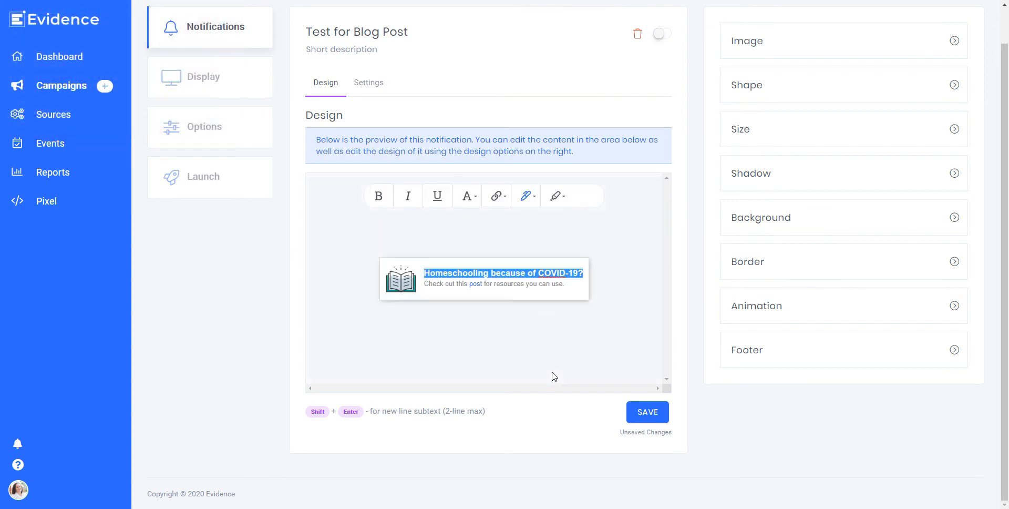
{"action": "left_click", "coordinate": [606, 309]}
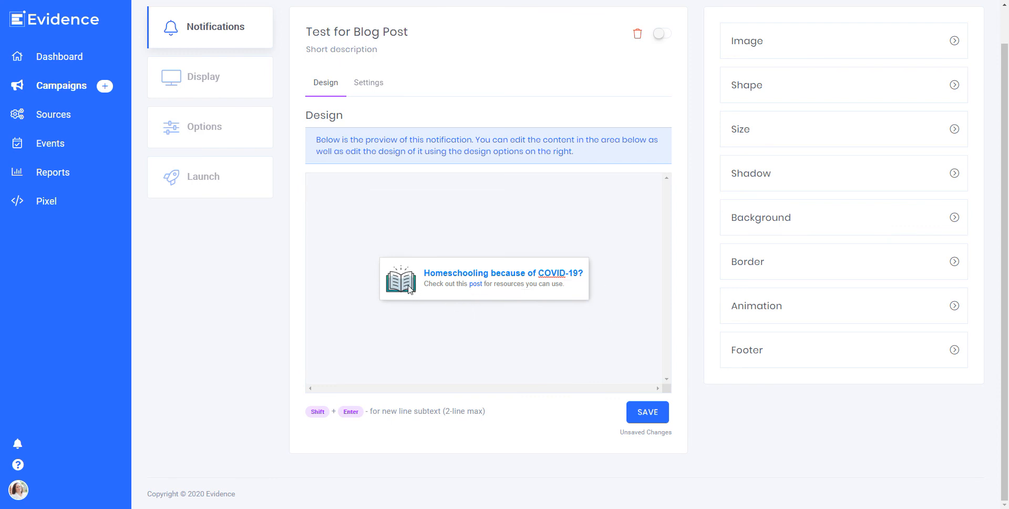
{"action": "left_click", "coordinate": [647, 411]}
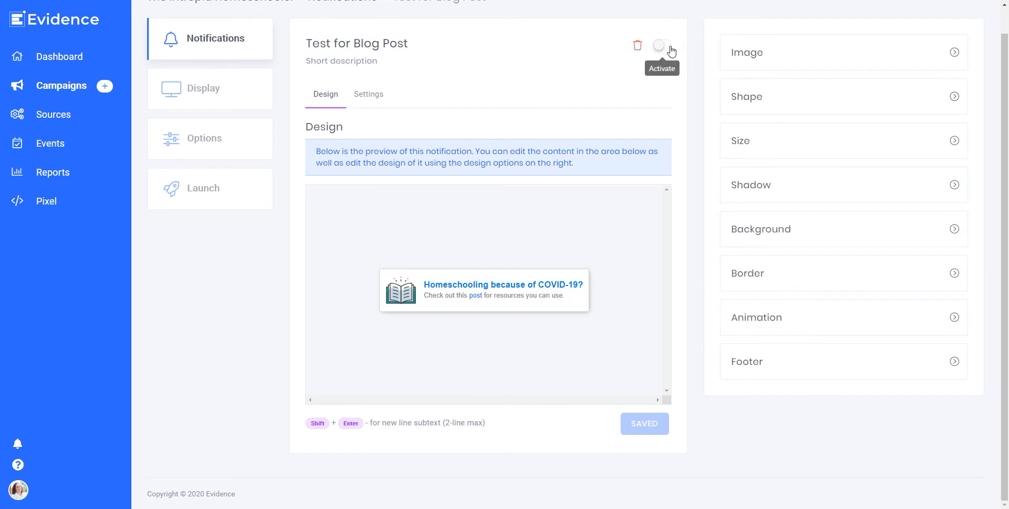
Look at the notification's announcement duration setting and limit the campaign's display to Select Pages
{"action": "left_click", "coordinate": [377, 93]}
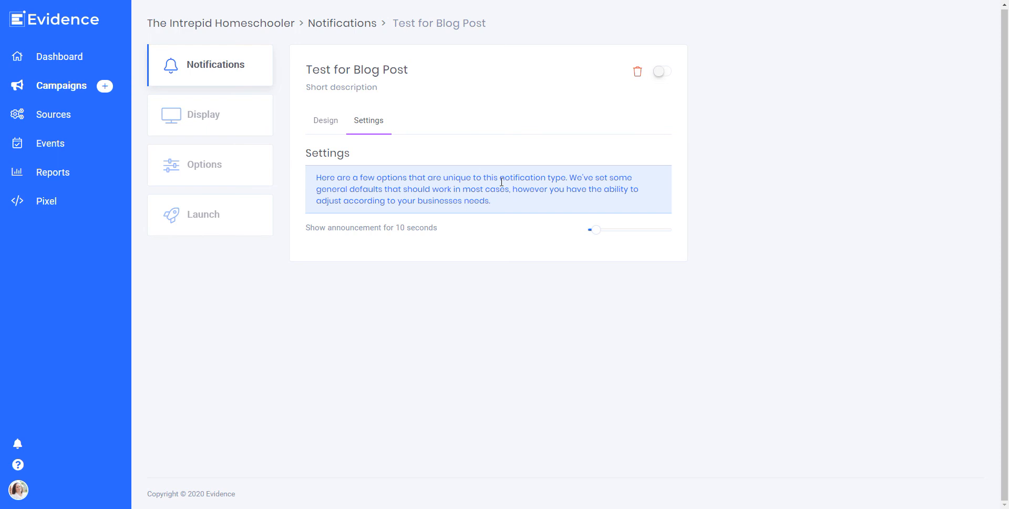
{"action": "left_click", "coordinate": [210, 114]}
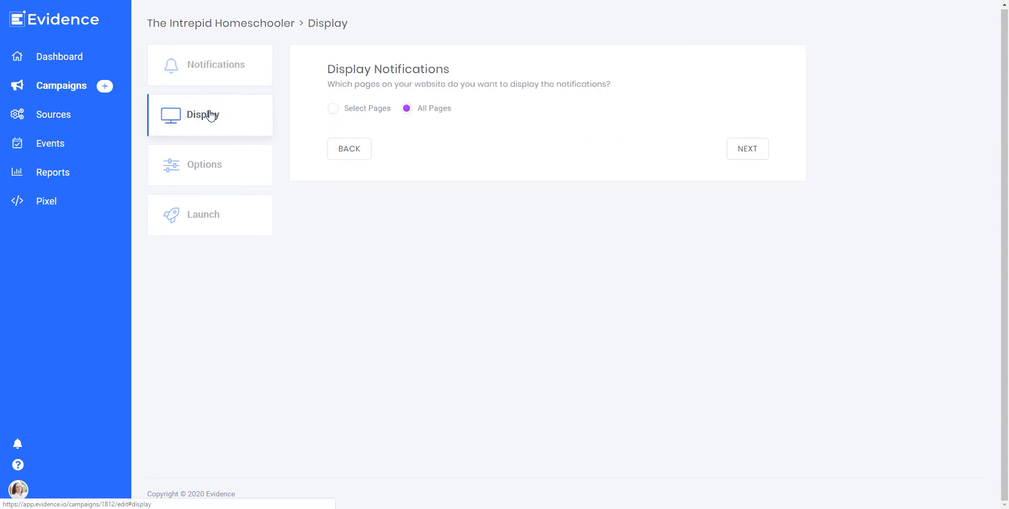
{"action": "left_click", "coordinate": [333, 109]}
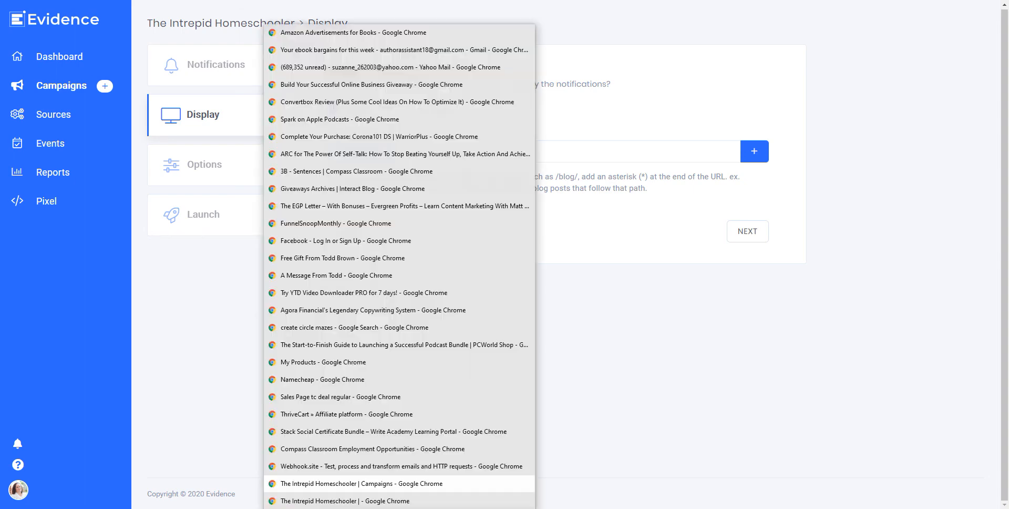
{"action": "left_click", "coordinate": [388, 499]}
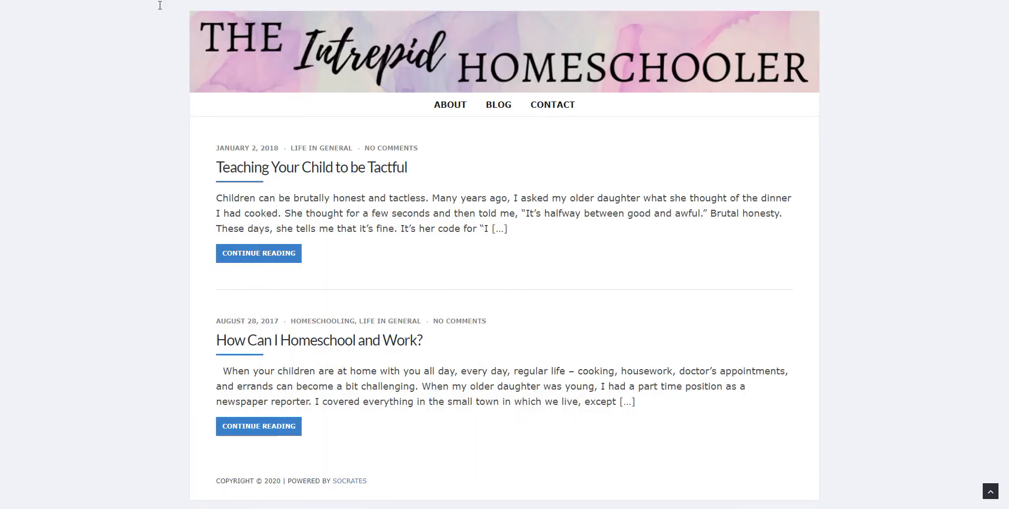
{"action": "right_click", "coordinate": [159, 0]}
{"action": "left_click", "coordinate": [178, 46]}
{"action": "key", "text": "alt+Tab"}
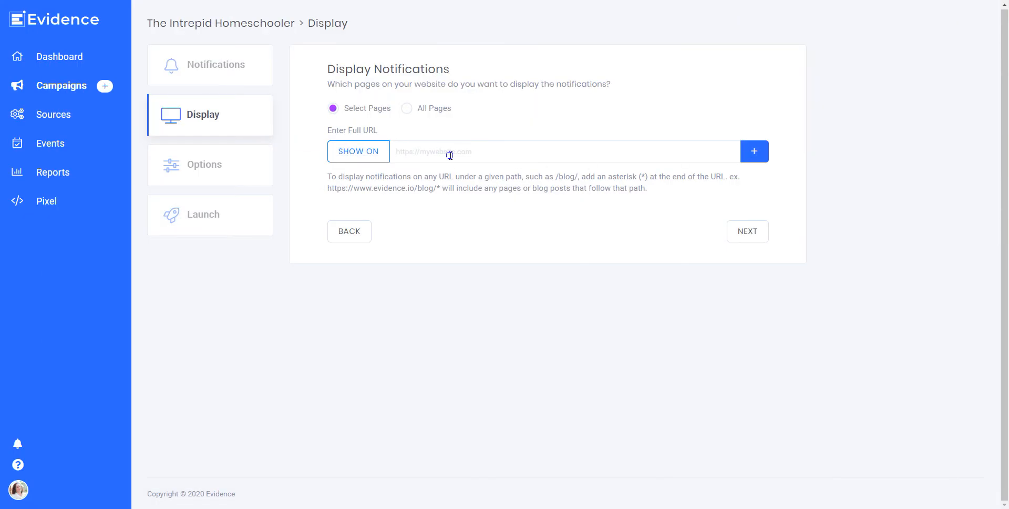
{"action": "right_click", "coordinate": [451, 158]}
{"action": "left_click", "coordinate": [473, 236]}
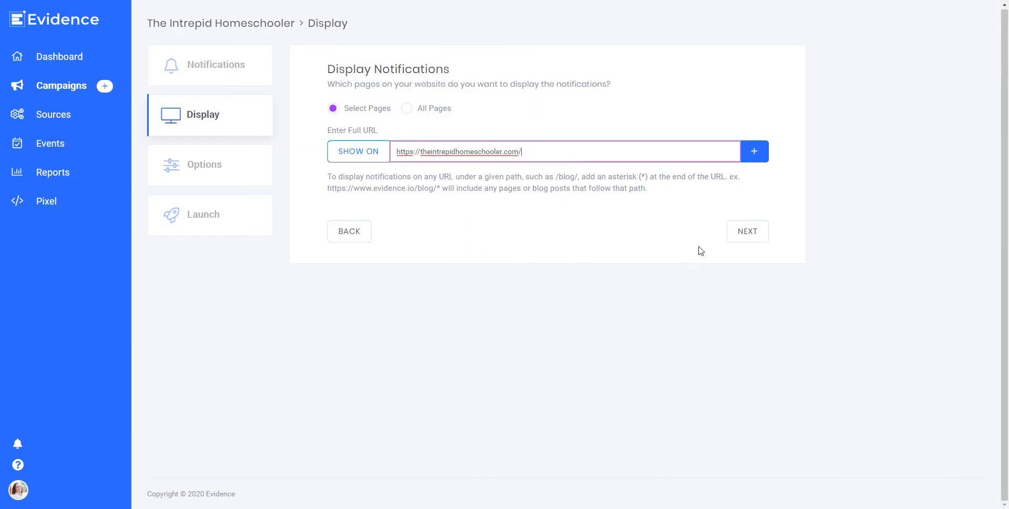
{"action": "left_click", "coordinate": [755, 155]}
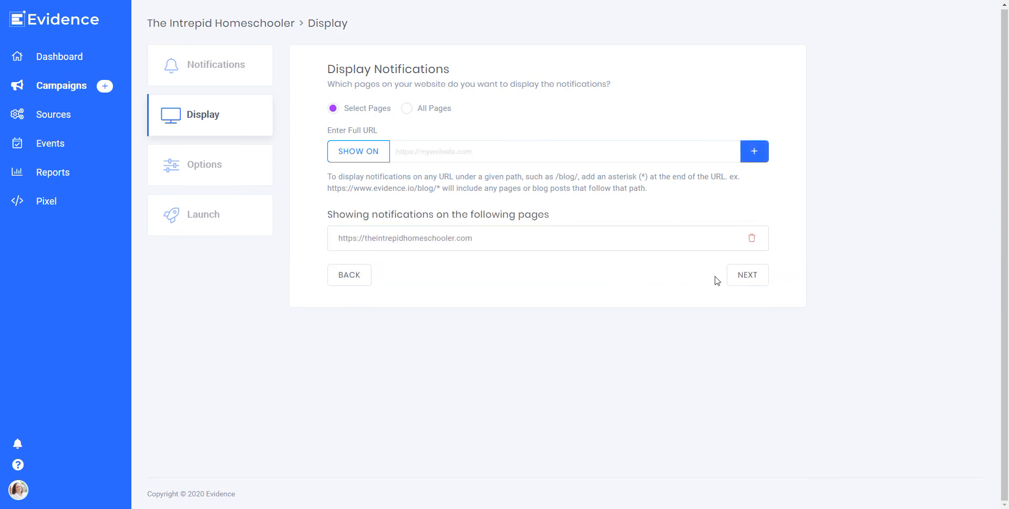
In the campaign's options, set a 5-second wait before the first notification and position notifications at Bottom Right on desktop
{"action": "left_click", "coordinate": [753, 278]}
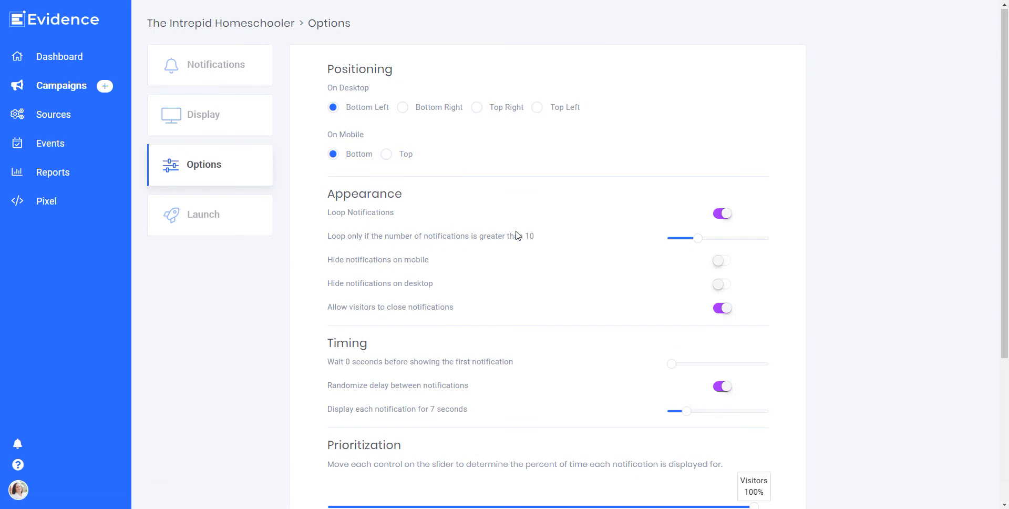
{"action": "scroll", "coordinate": [767, 228], "scroll_direction": "down", "scroll_amount": 2}
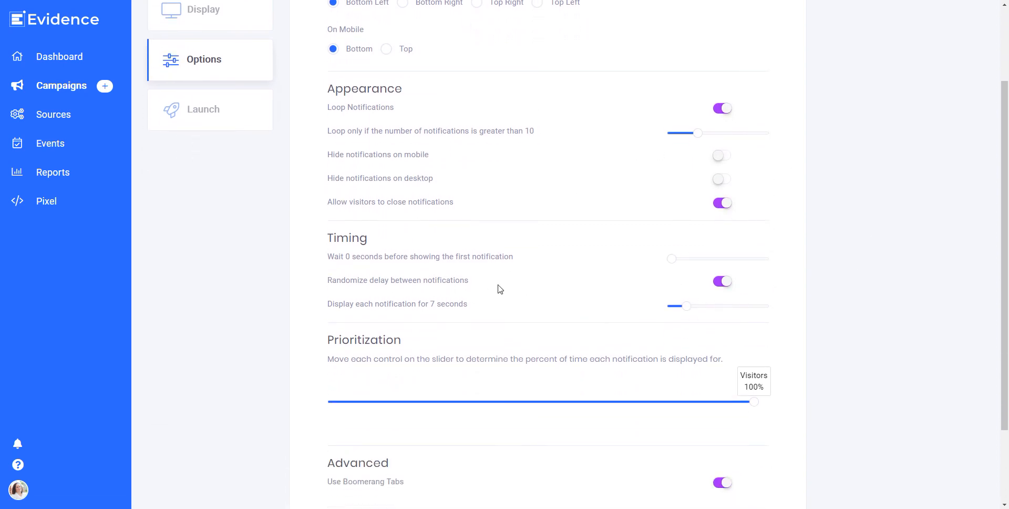
{"action": "scroll", "coordinate": [821, 233], "scroll_direction": "up", "scroll_amount": 1}
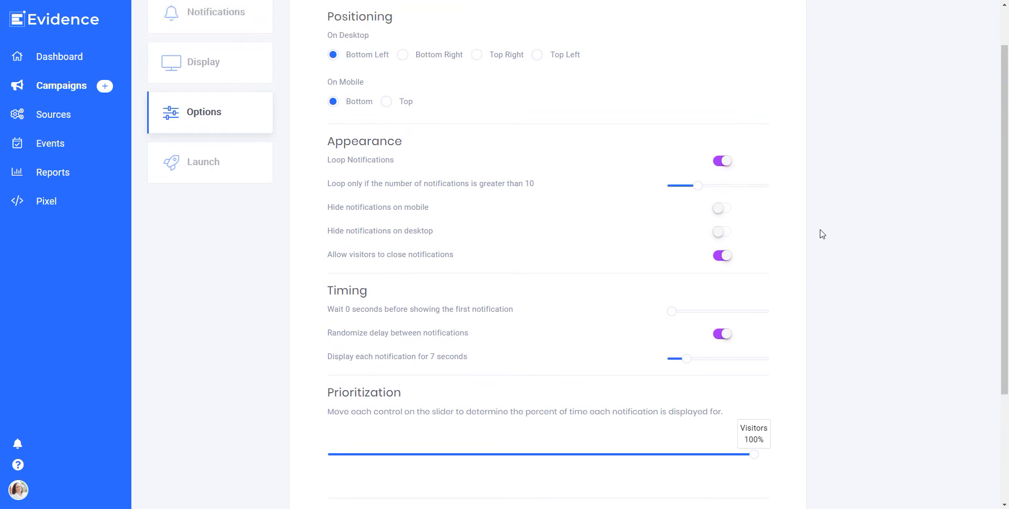
{"action": "left_click", "coordinate": [673, 312]}
{"action": "left_click_drag", "start_coordinate": [674, 311], "coordinate": [676, 315]}
{"action": "scroll", "coordinate": [614, 277], "scroll_direction": "up", "scroll_amount": 1}
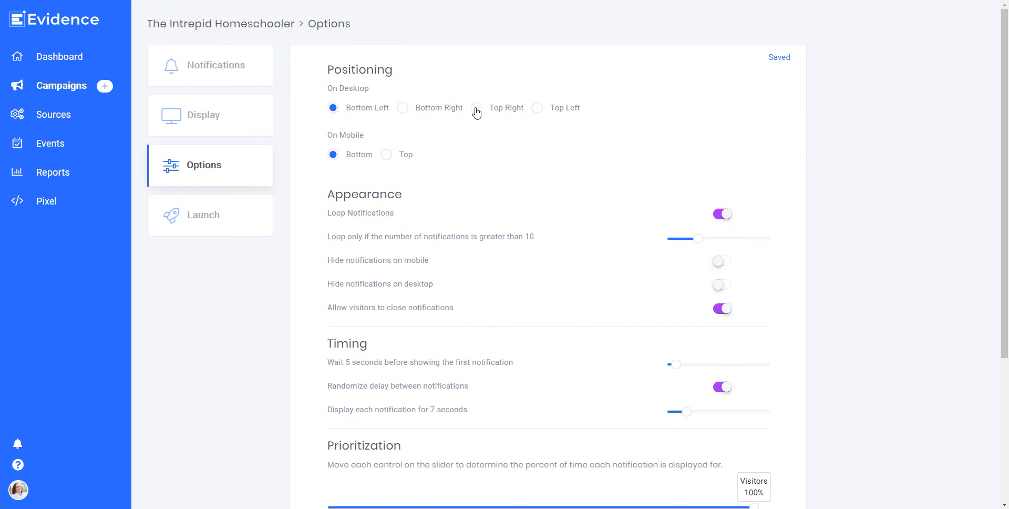
{"action": "left_click", "coordinate": [402, 108]}
Examine the remaining campaign options, including the Prioritization slider for the Visitors notification and the Boomerang Tabs setting
{"action": "scroll", "coordinate": [626, 218], "scroll_direction": "down", "scroll_amount": 3}
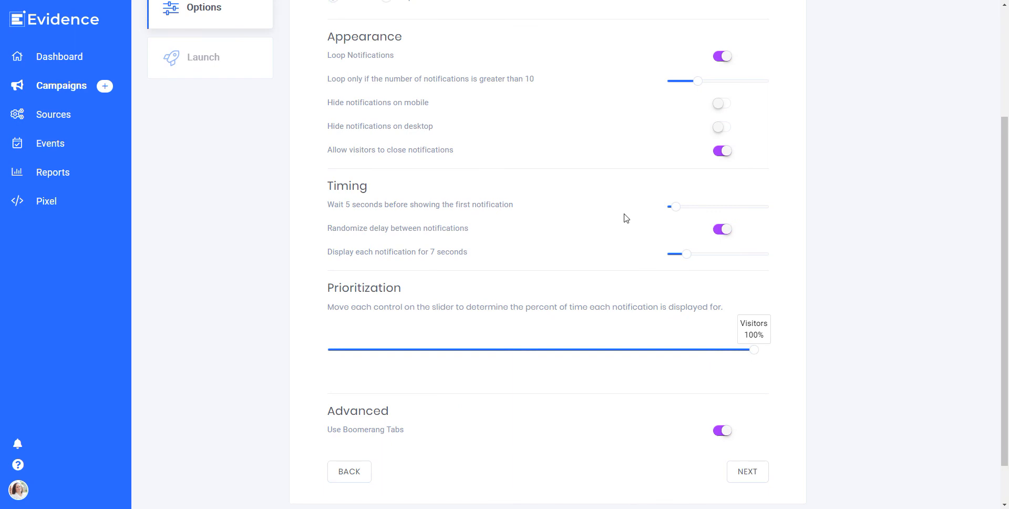
{"action": "scroll", "coordinate": [579, 211], "scroll_direction": "down", "scroll_amount": 1}
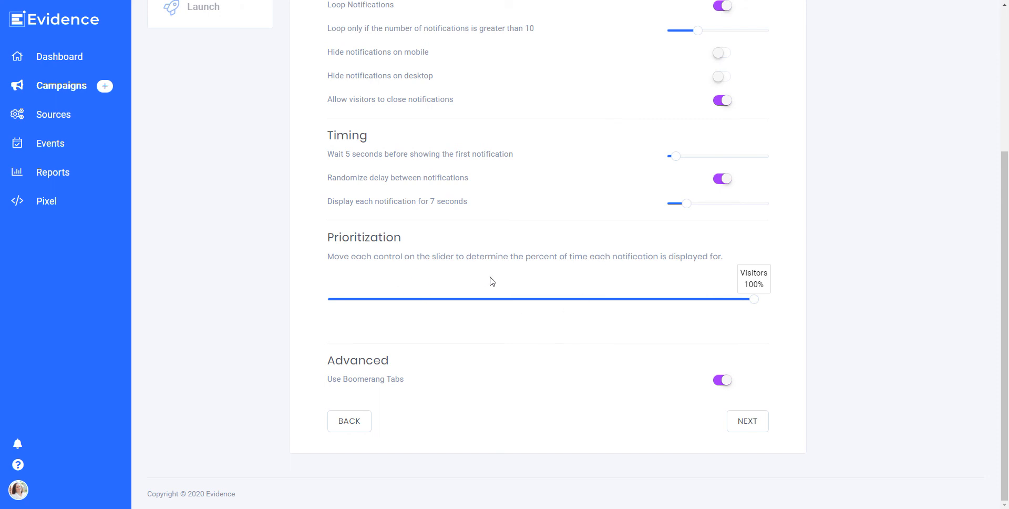
{"action": "left_click", "coordinate": [752, 299]}
{"action": "scroll", "coordinate": [582, 278], "scroll_direction": "up", "scroll_amount": 2}
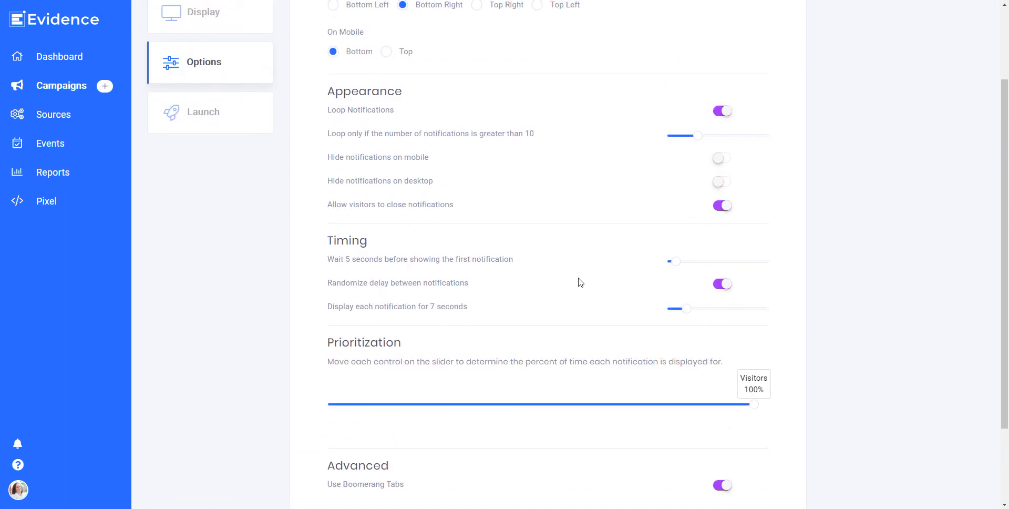
Proceed from the campaign's options to its launch settings
{"action": "scroll", "coordinate": [580, 282], "scroll_direction": "down", "scroll_amount": 2}
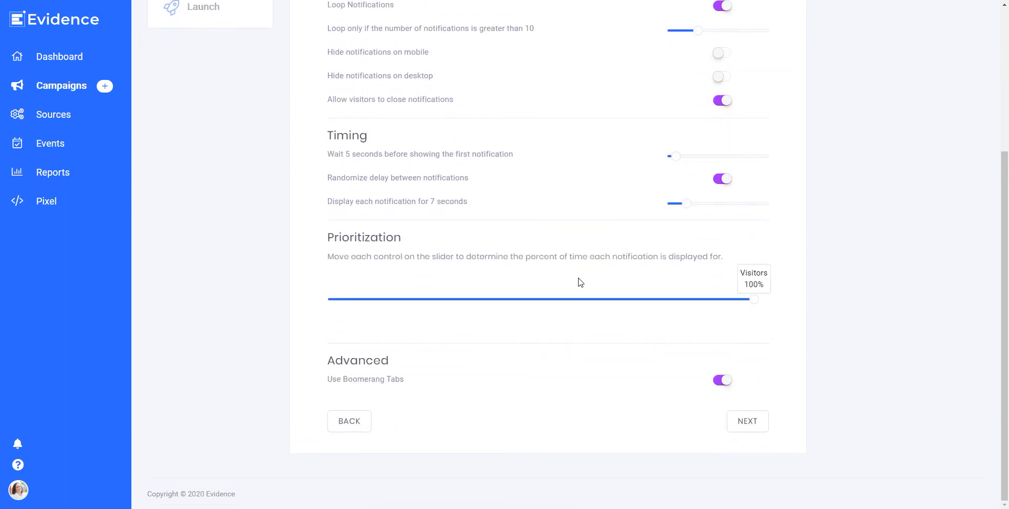
{"action": "left_click", "coordinate": [744, 422]}
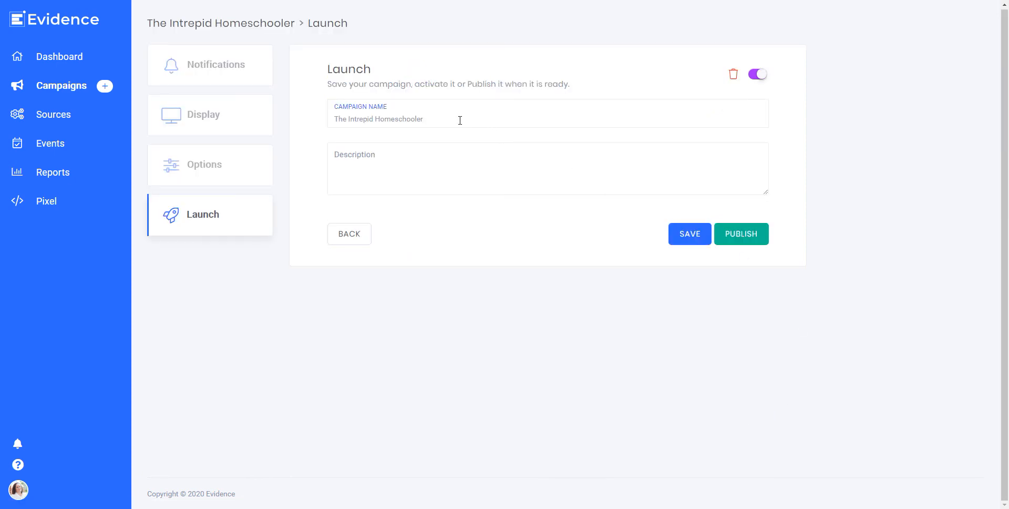
Try to publish the campaign under the name The Intrepid Homeschooler Blog Post Notification
{"action": "left_click", "coordinate": [425, 119]}
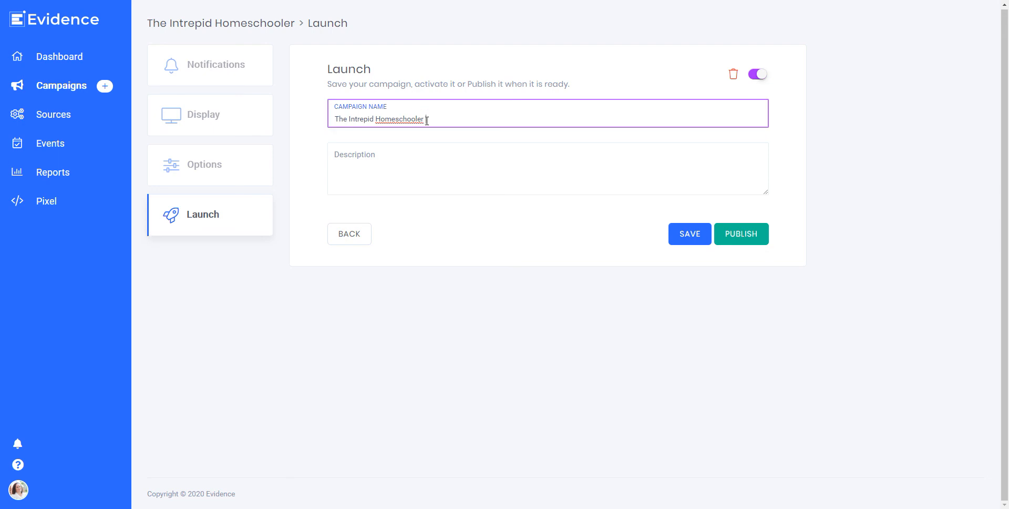
{"action": "type", "text": "Blog Post Notification"}
{"action": "left_click", "coordinate": [747, 234]}
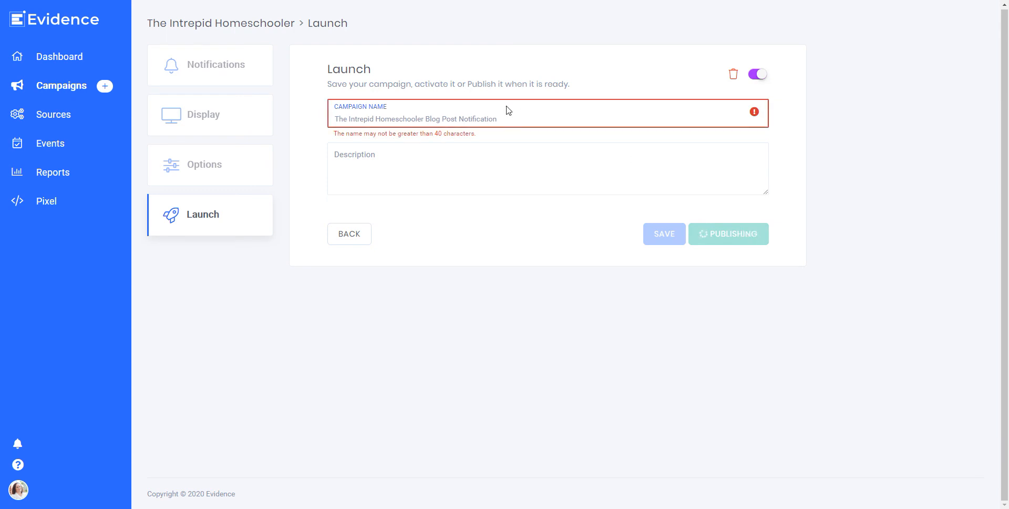
Shorten the campaign name to The Intrepid Homeschooler Blog Post and toggle the campaign's activation off and back on
{"action": "double_click", "coordinate": [469, 118]}
{"action": "key", "text": "BackSpace"}
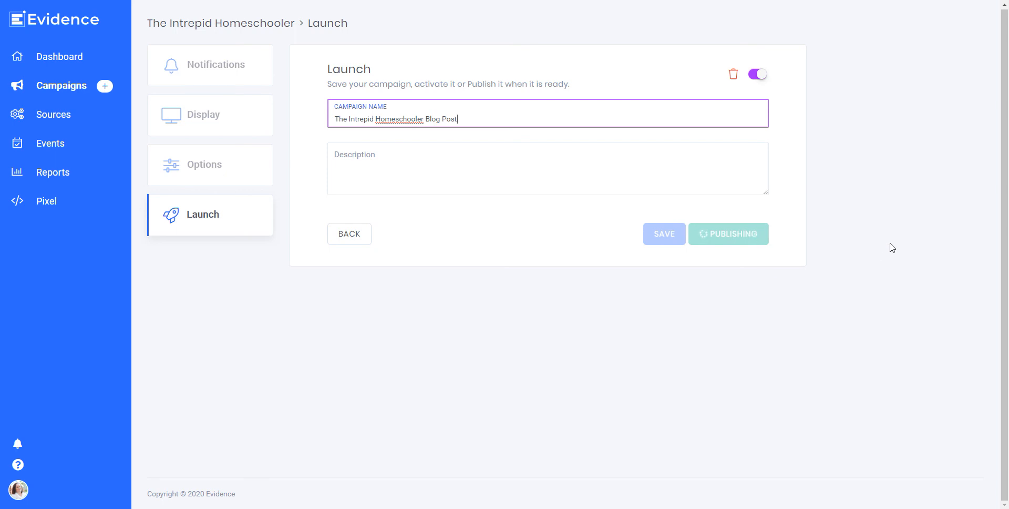
{"action": "left_click", "coordinate": [755, 75]}
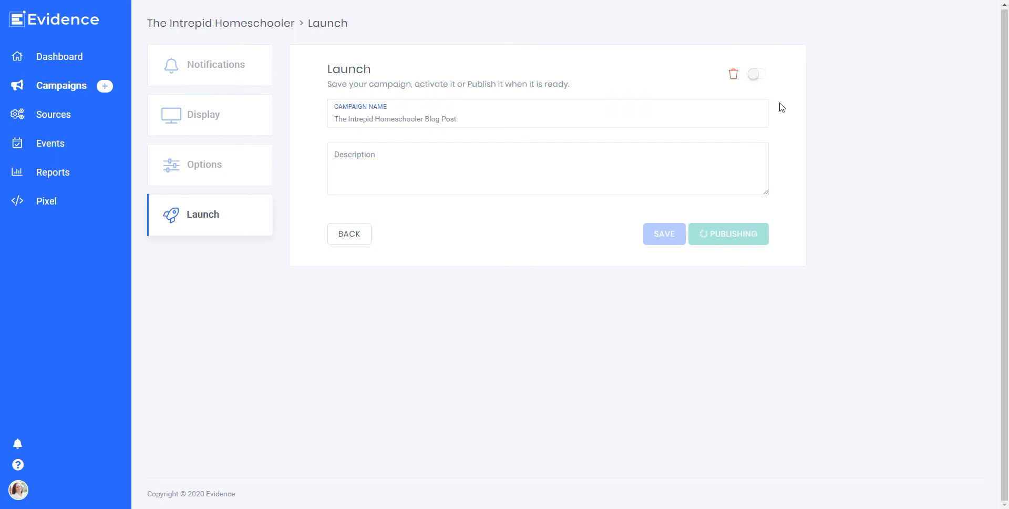
{"action": "left_click", "coordinate": [762, 77]}
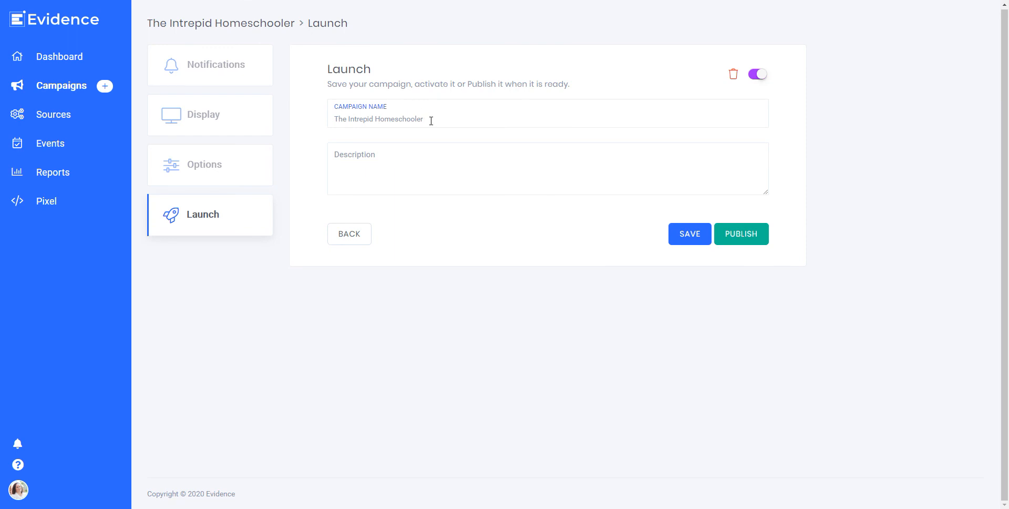
Rename the campaign The Intrepid Homeschooler Blog and publish it
{"action": "left_click", "coordinate": [425, 120]}
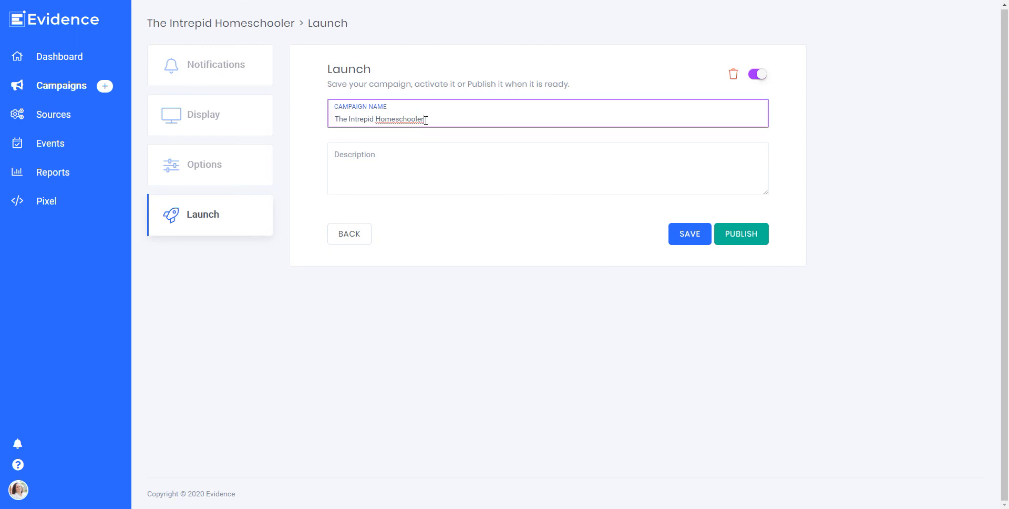
{"action": "type", "text": "Blog"}
{"action": "left_click", "coordinate": [739, 241]}
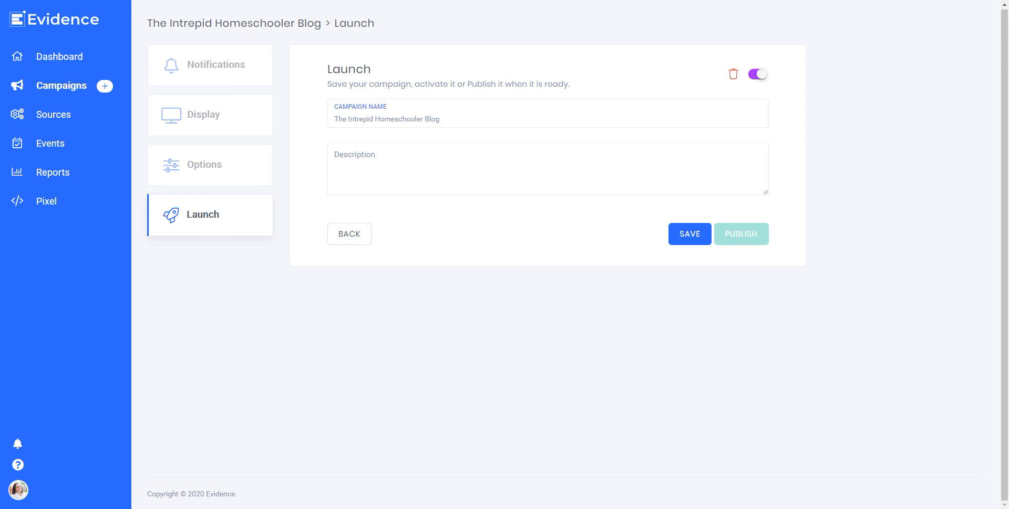
Switch to the Intrepid Homeschooler site and check the full Teaching Your Child to be Tactful post for the notification
{"action": "left_click", "coordinate": [397, 507]}
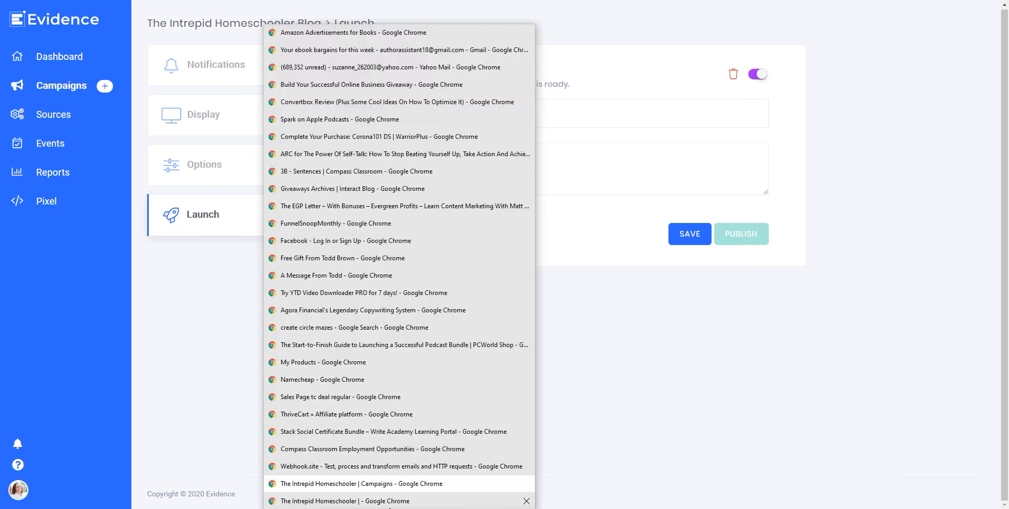
{"action": "left_click", "coordinate": [388, 501]}
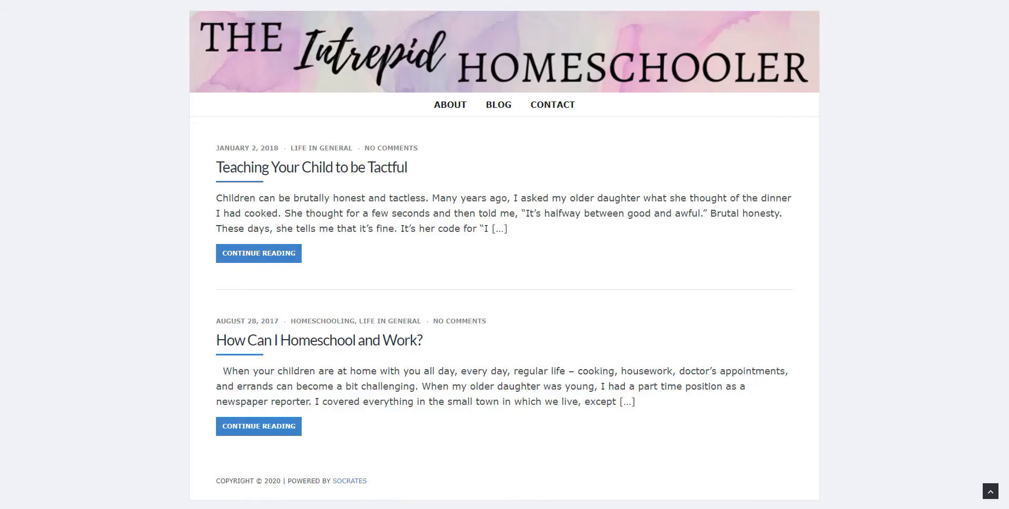
{"action": "left_click", "coordinate": [44, 1]}
{"action": "left_click", "coordinate": [290, 260]}
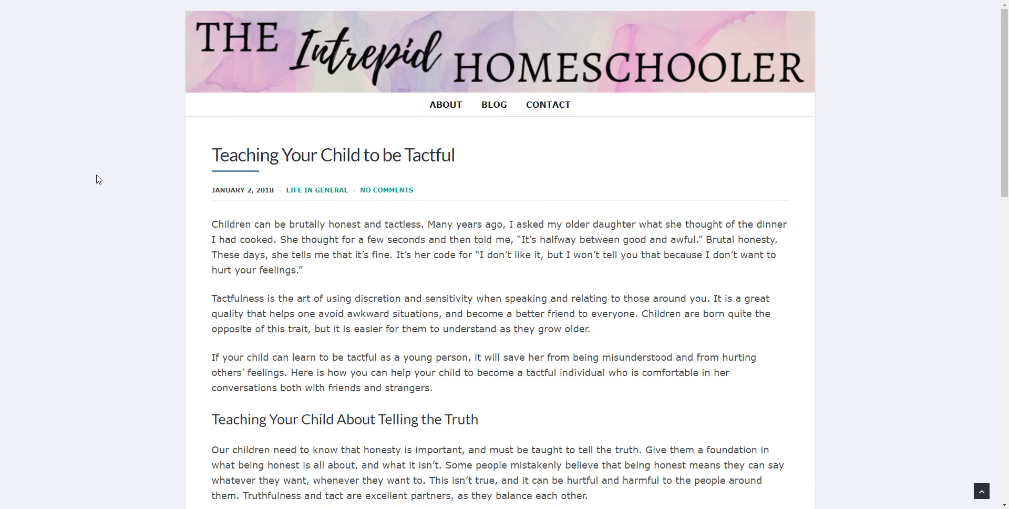
{"action": "scroll", "coordinate": [97, 179], "scroll_direction": "down", "scroll_amount": 4}
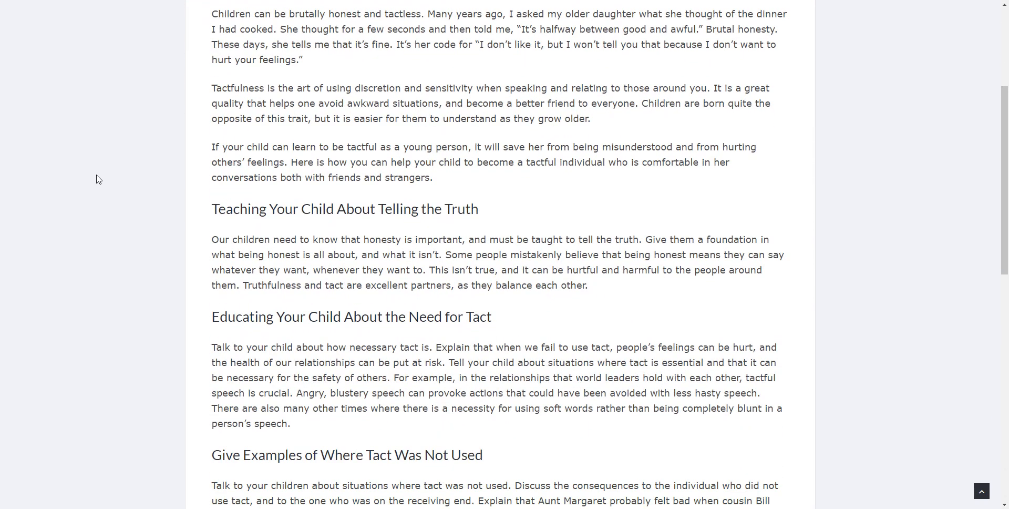
{"action": "scroll", "coordinate": [97, 179], "scroll_direction": "down", "scroll_amount": 12}
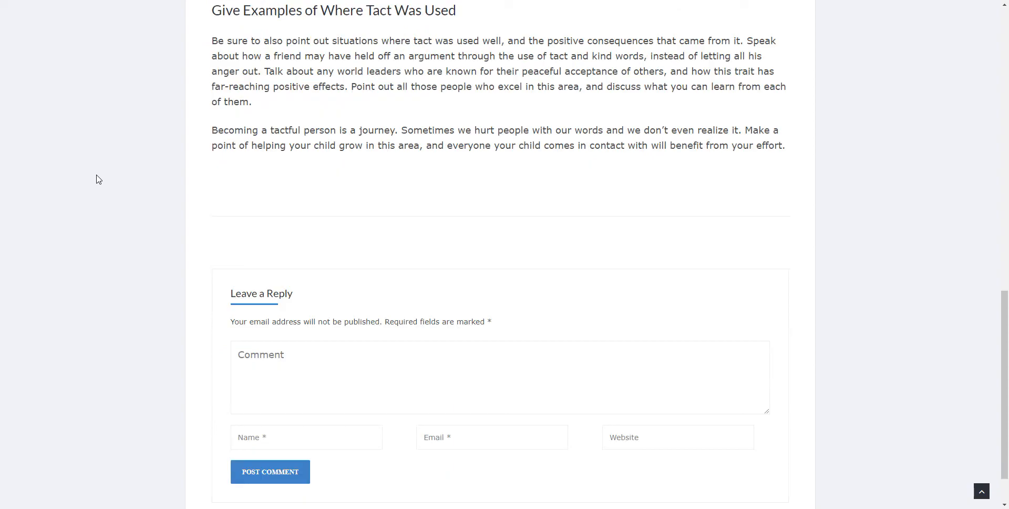
{"action": "scroll", "coordinate": [97, 179], "scroll_direction": "up", "scroll_amount": 16}
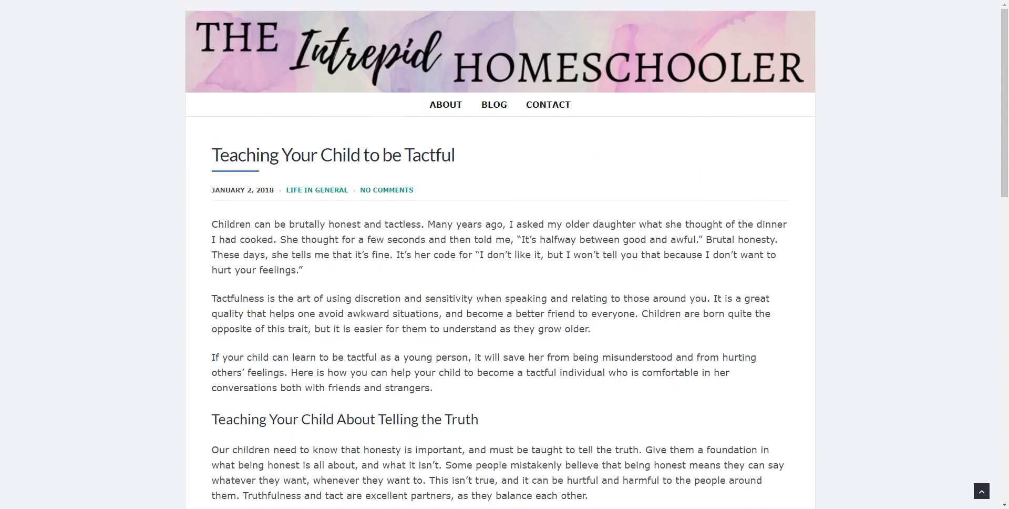
{"action": "left_click", "coordinate": [948, 0]}
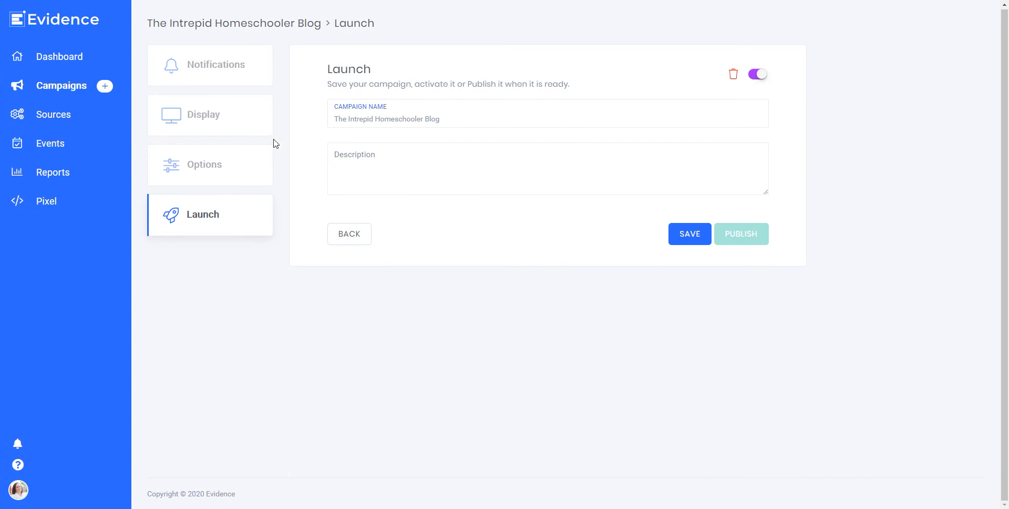
Set the campaign's notifications to display on All Pages and return to its notification list
{"action": "left_click", "coordinate": [208, 113]}
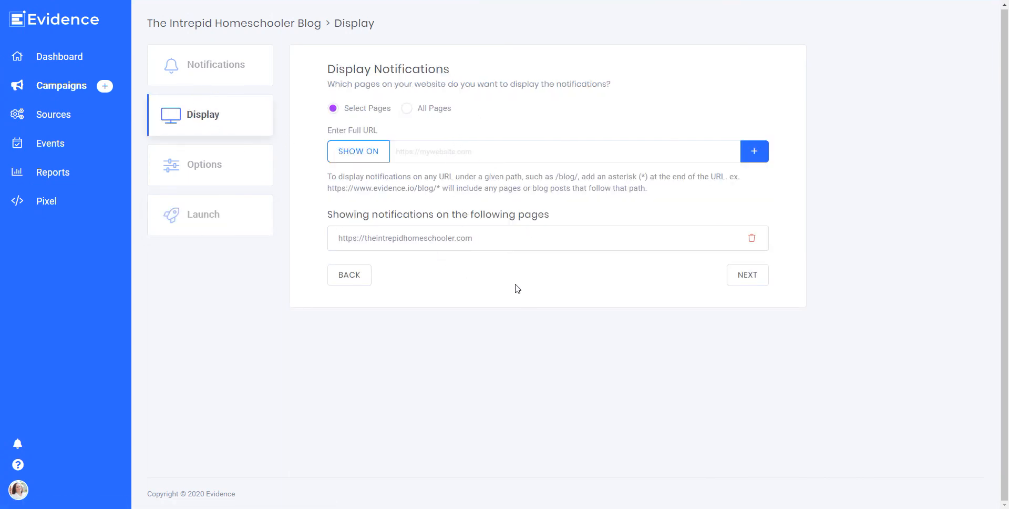
{"action": "left_click", "coordinate": [407, 109]}
{"action": "left_click", "coordinate": [351, 151]}
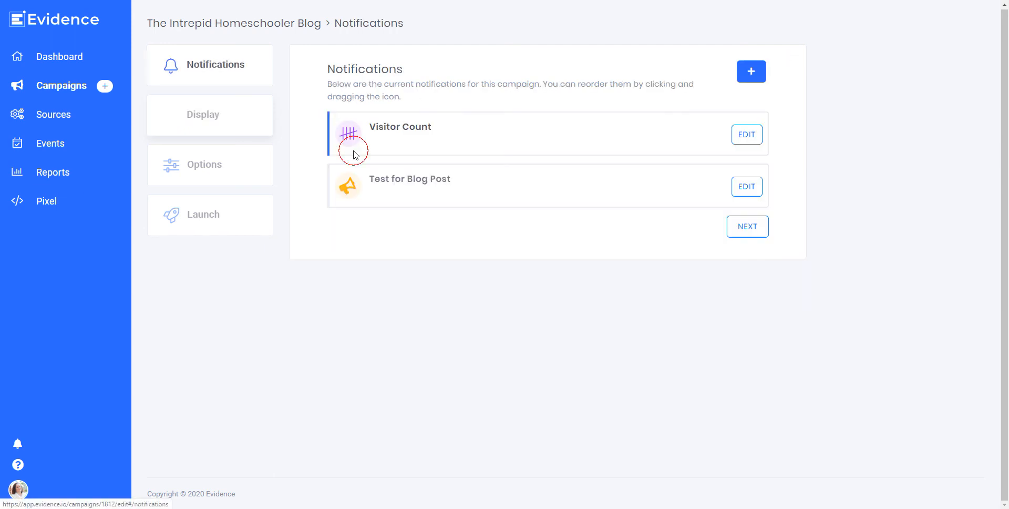
Open the Test for Blog Post notification, check its settings, and activate it
{"action": "left_click", "coordinate": [753, 191]}
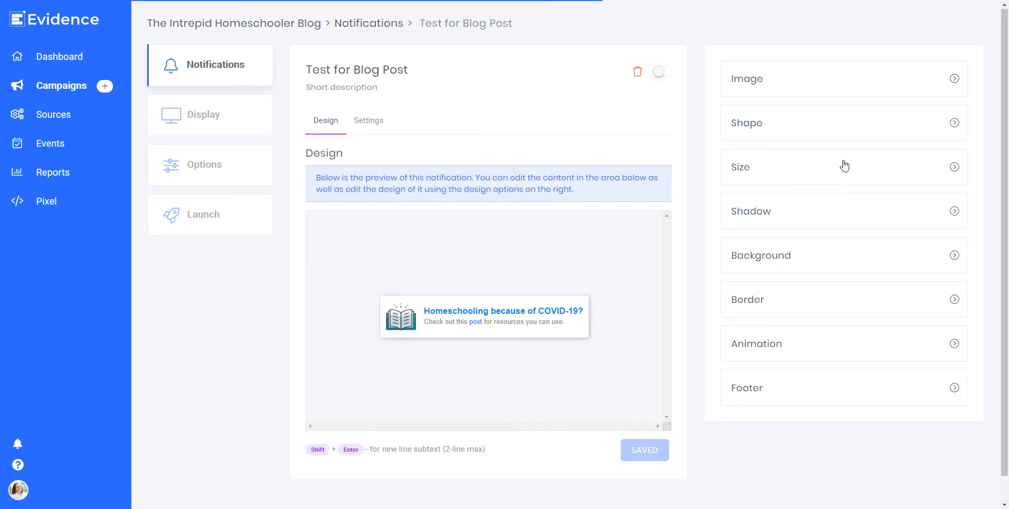
{"action": "left_click", "coordinate": [367, 120]}
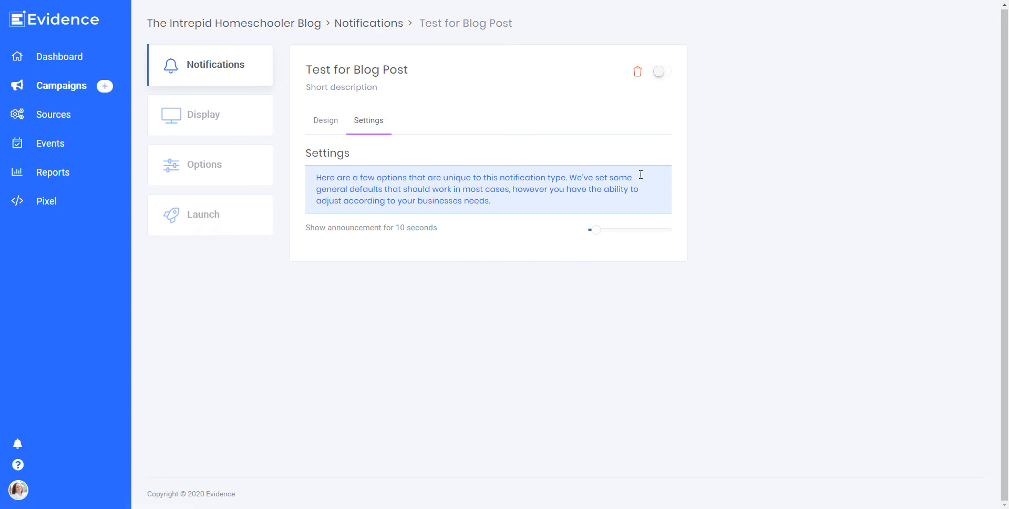
{"action": "left_click", "coordinate": [671, 73]}
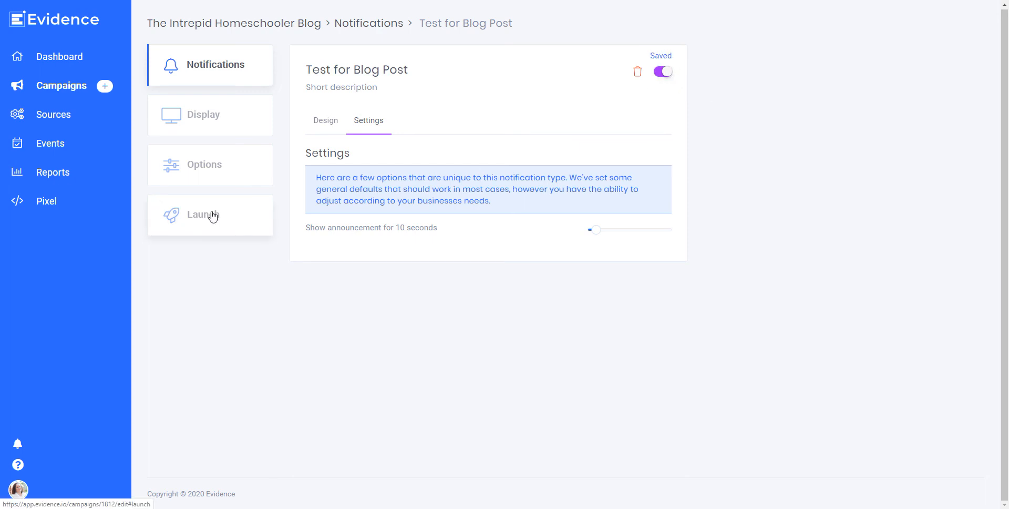
Save The Intrepid Homeschooler Blog campaign and publish it with the updated notification
{"action": "left_click", "coordinate": [190, 217]}
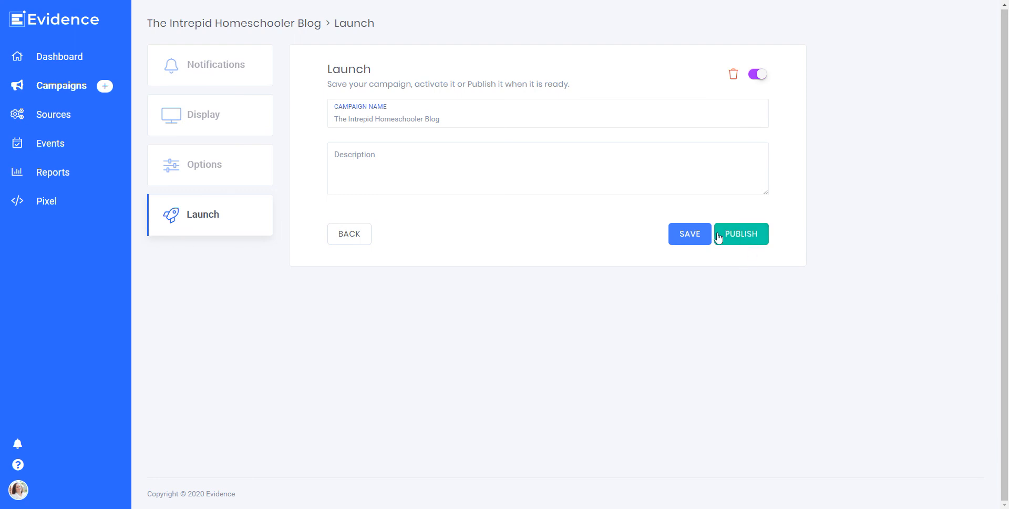
{"action": "left_click", "coordinate": [694, 236]}
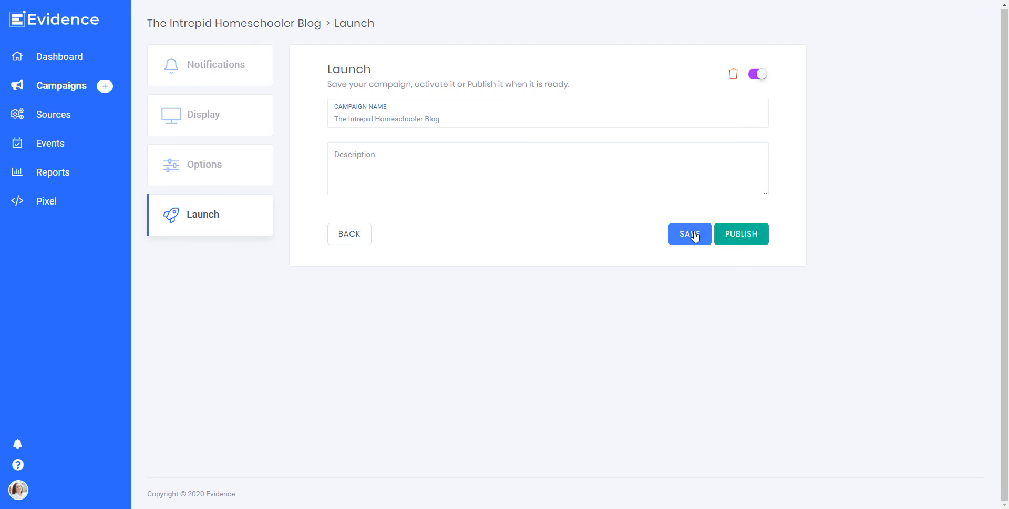
{"action": "left_click", "coordinate": [752, 242]}
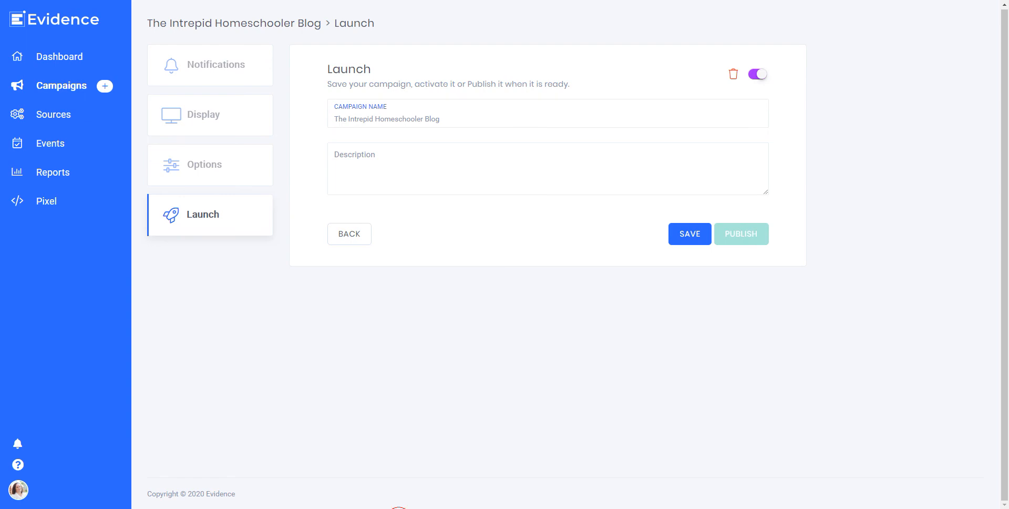
Switch to the Intrepid Homeschooler site, dismiss the notification on the post, and test its post link from the Blog page
{"action": "left_click", "coordinate": [379, 502]}
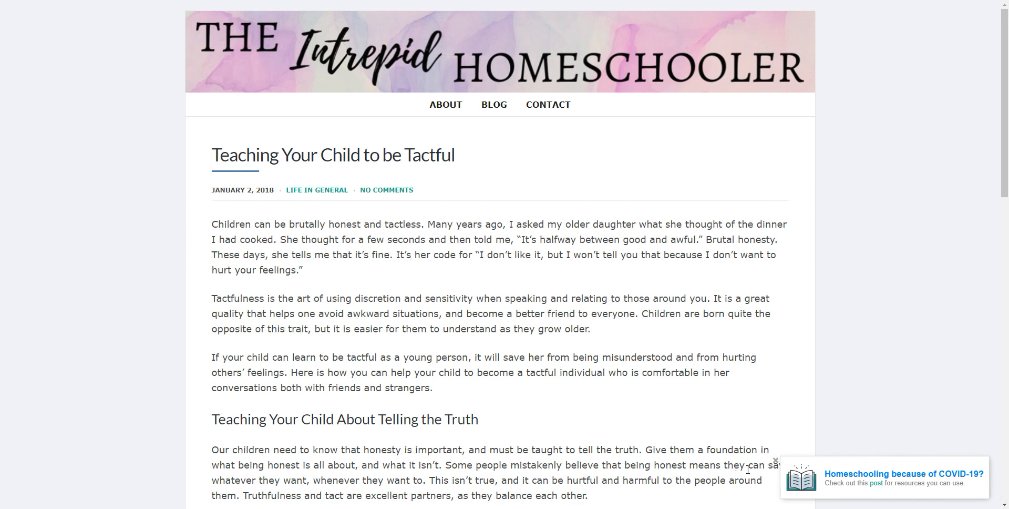
{"action": "left_click", "coordinate": [775, 460]}
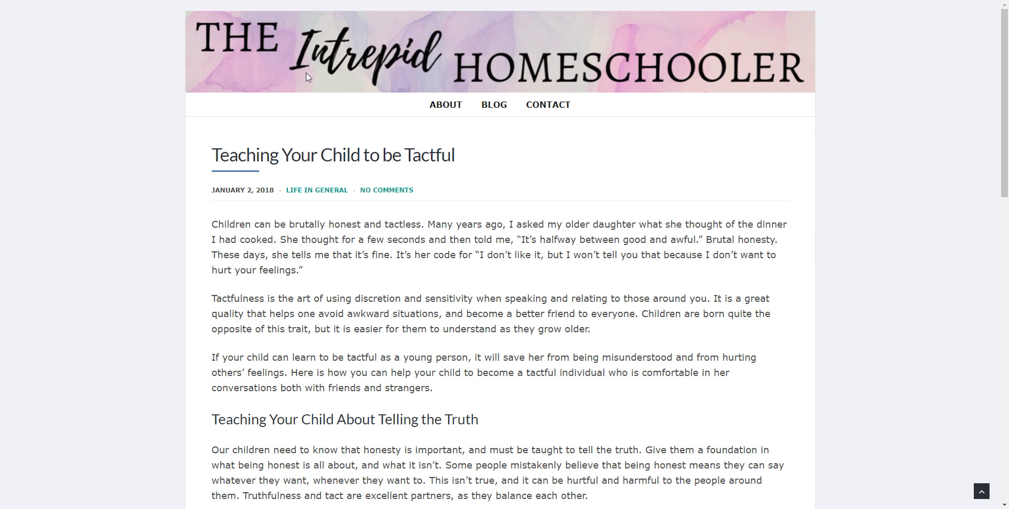
{"action": "left_click", "coordinate": [497, 107]}
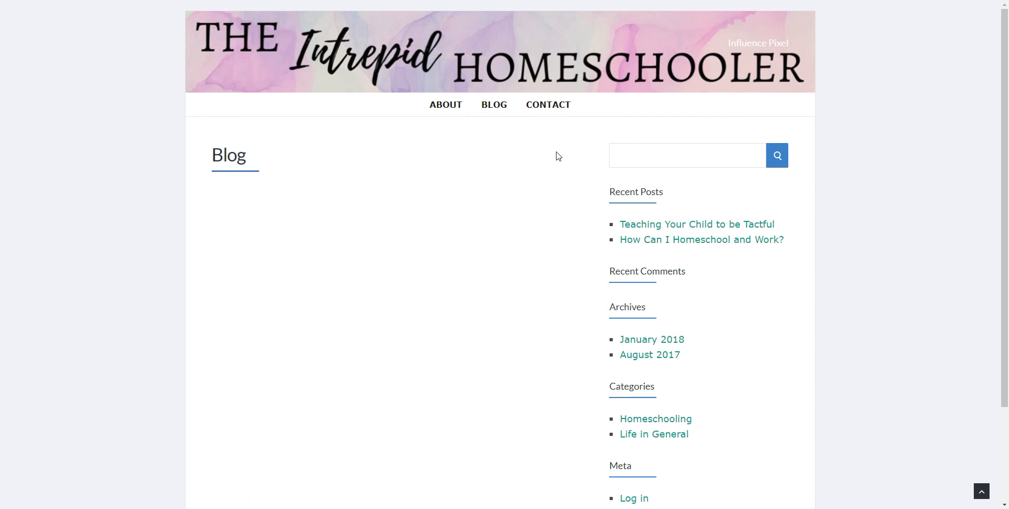
{"action": "scroll", "coordinate": [563, 187], "scroll_direction": "down", "scroll_amount": 3}
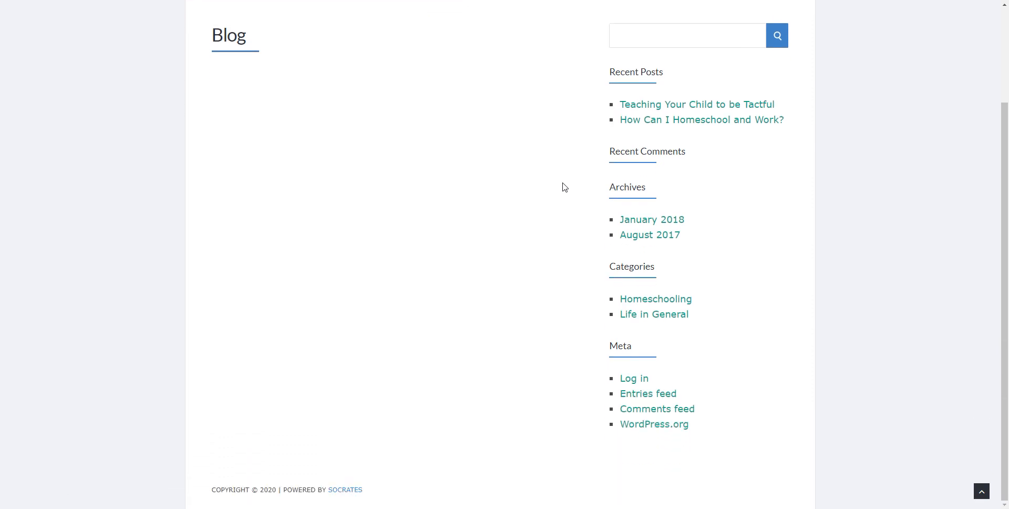
{"action": "scroll", "coordinate": [565, 177], "scroll_direction": "up", "scroll_amount": 3}
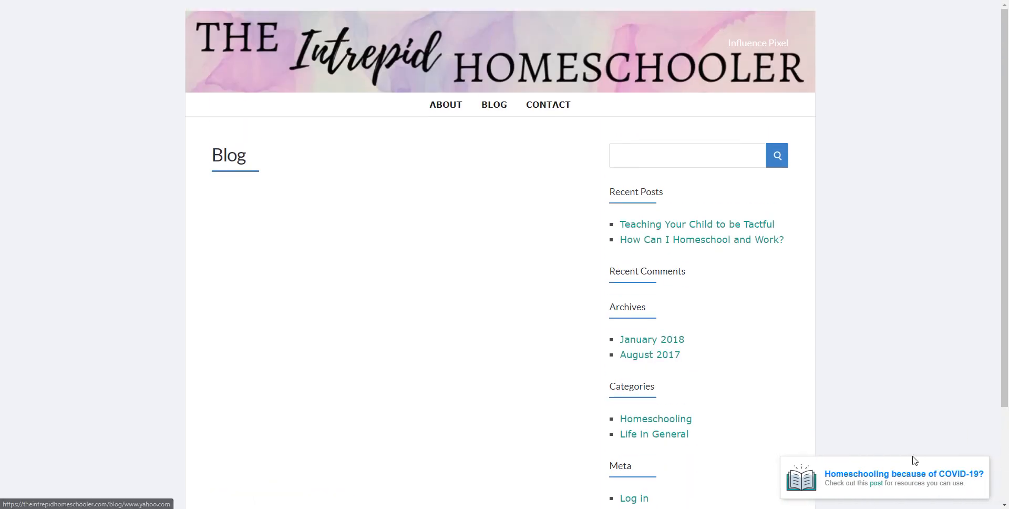
{"action": "left_click", "coordinate": [876, 485]}
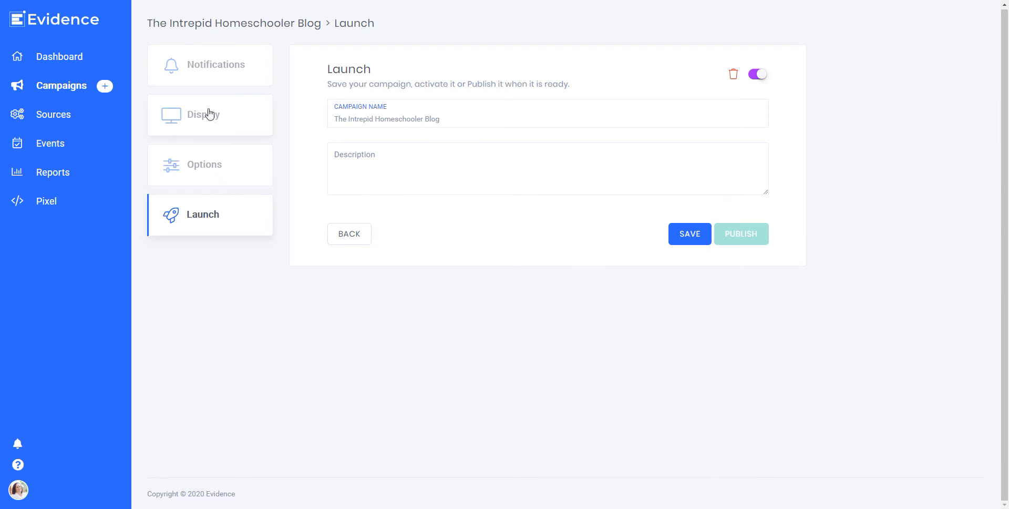
Look over the campaign's notification list and the account's data sources in Evidence
{"action": "left_click", "coordinate": [213, 66]}
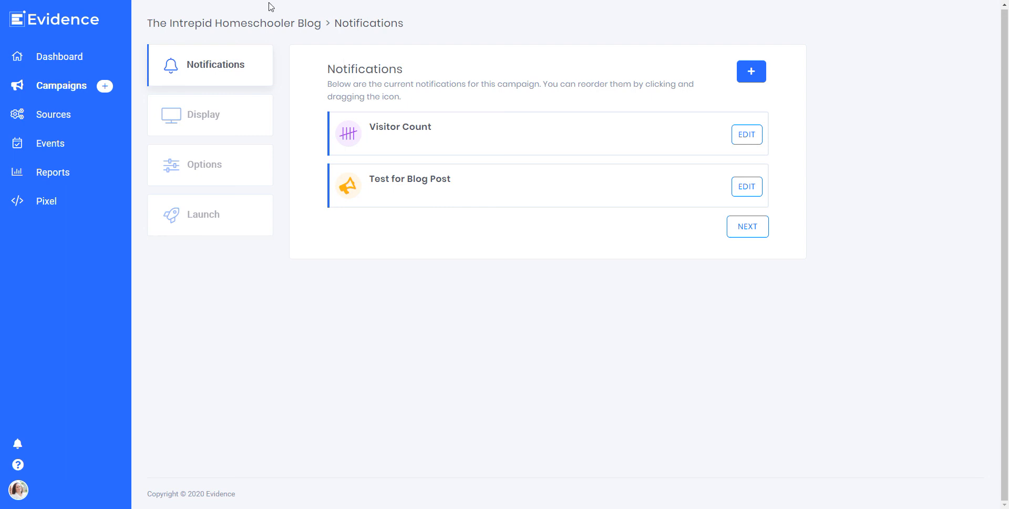
{"action": "left_click", "coordinate": [44, 116]}
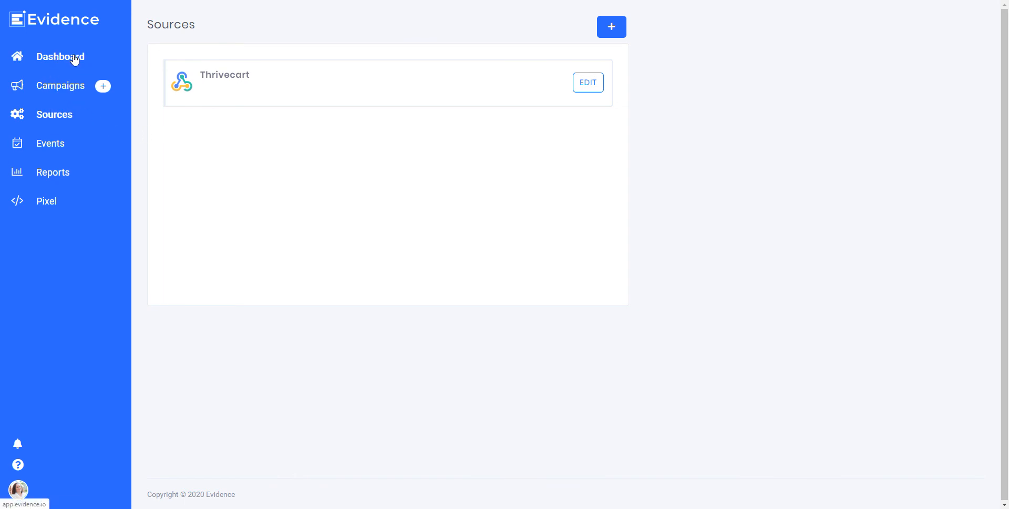
Examine the report charts for daily visits, visits for the cycle, daily visitors and daily events
{"action": "left_click", "coordinate": [56, 179]}
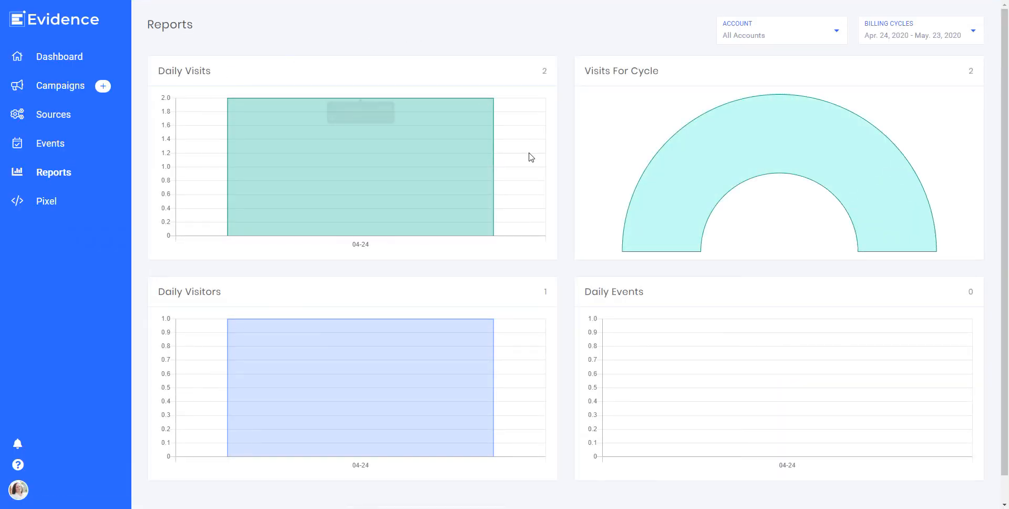
{"action": "mouse_move", "coordinate": [367, 146]}
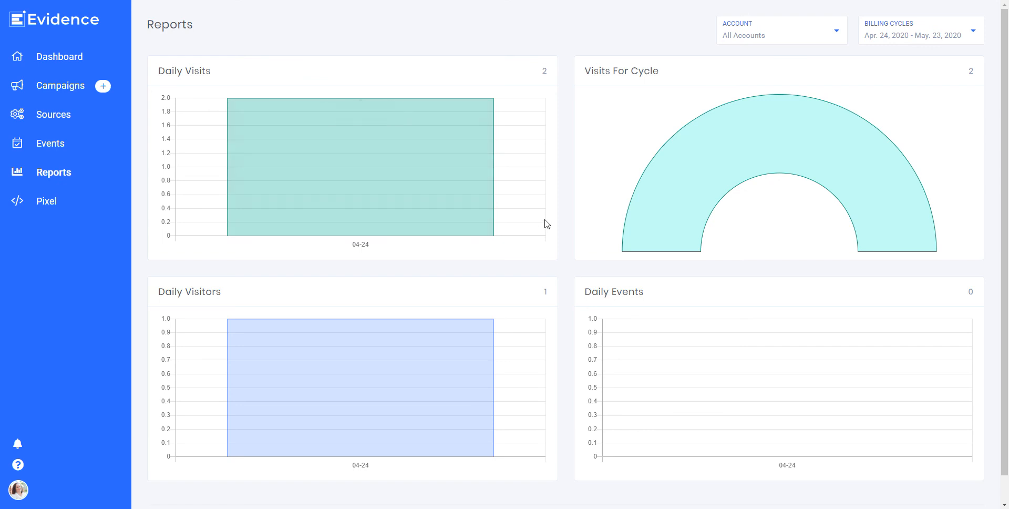
{"action": "scroll", "coordinate": [544, 224], "scroll_direction": "down", "scroll_amount": 1}
{"action": "mouse_move", "coordinate": [439, 327]}
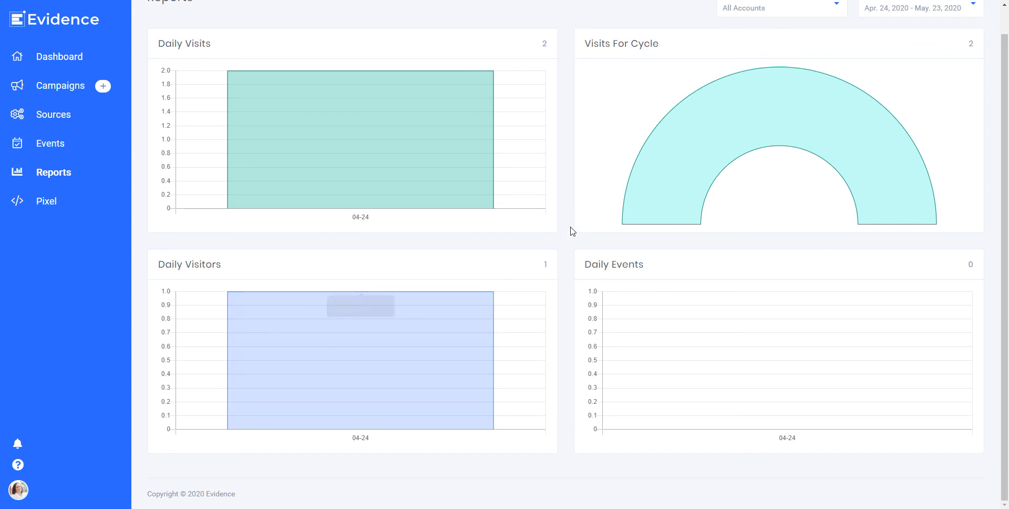
{"action": "mouse_move", "coordinate": [825, 155]}
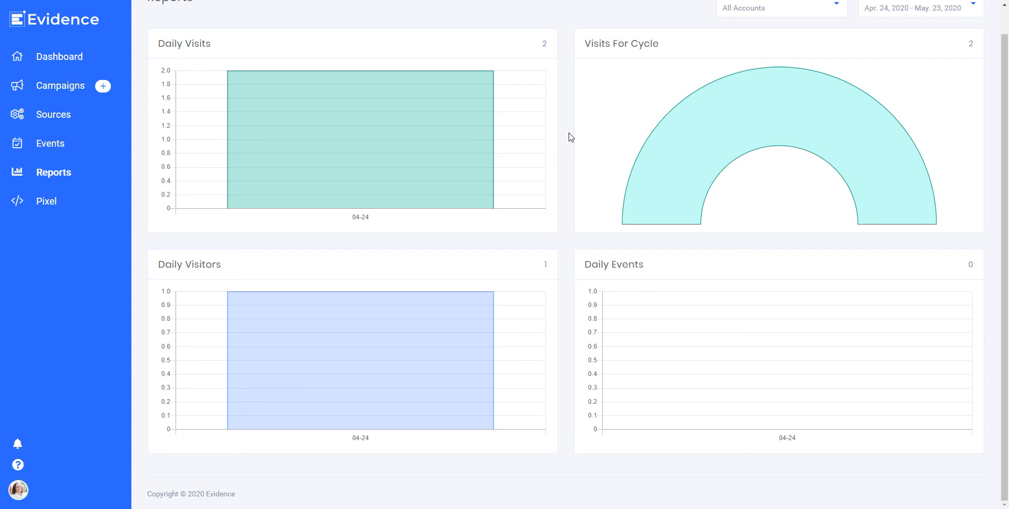
{"action": "scroll", "coordinate": [570, 137], "scroll_direction": "up", "scroll_amount": 1}
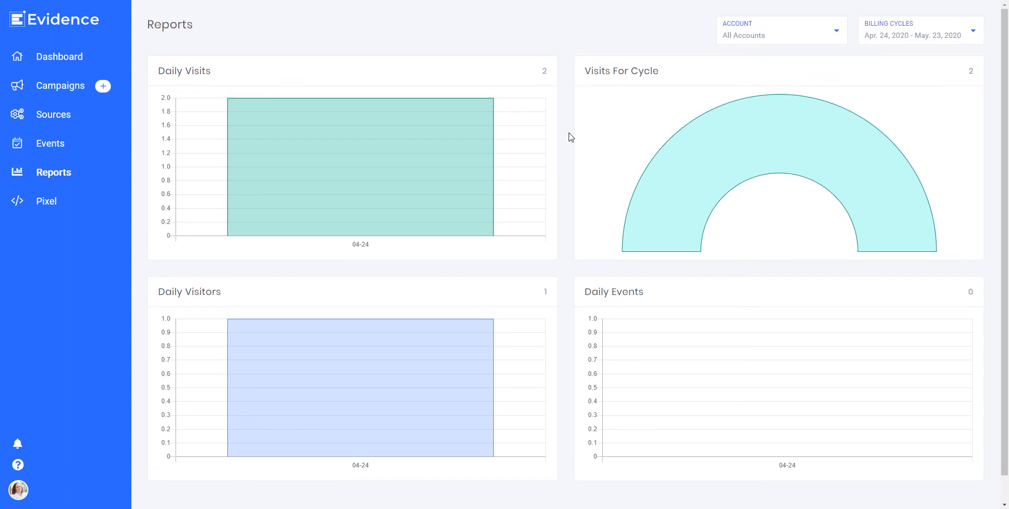